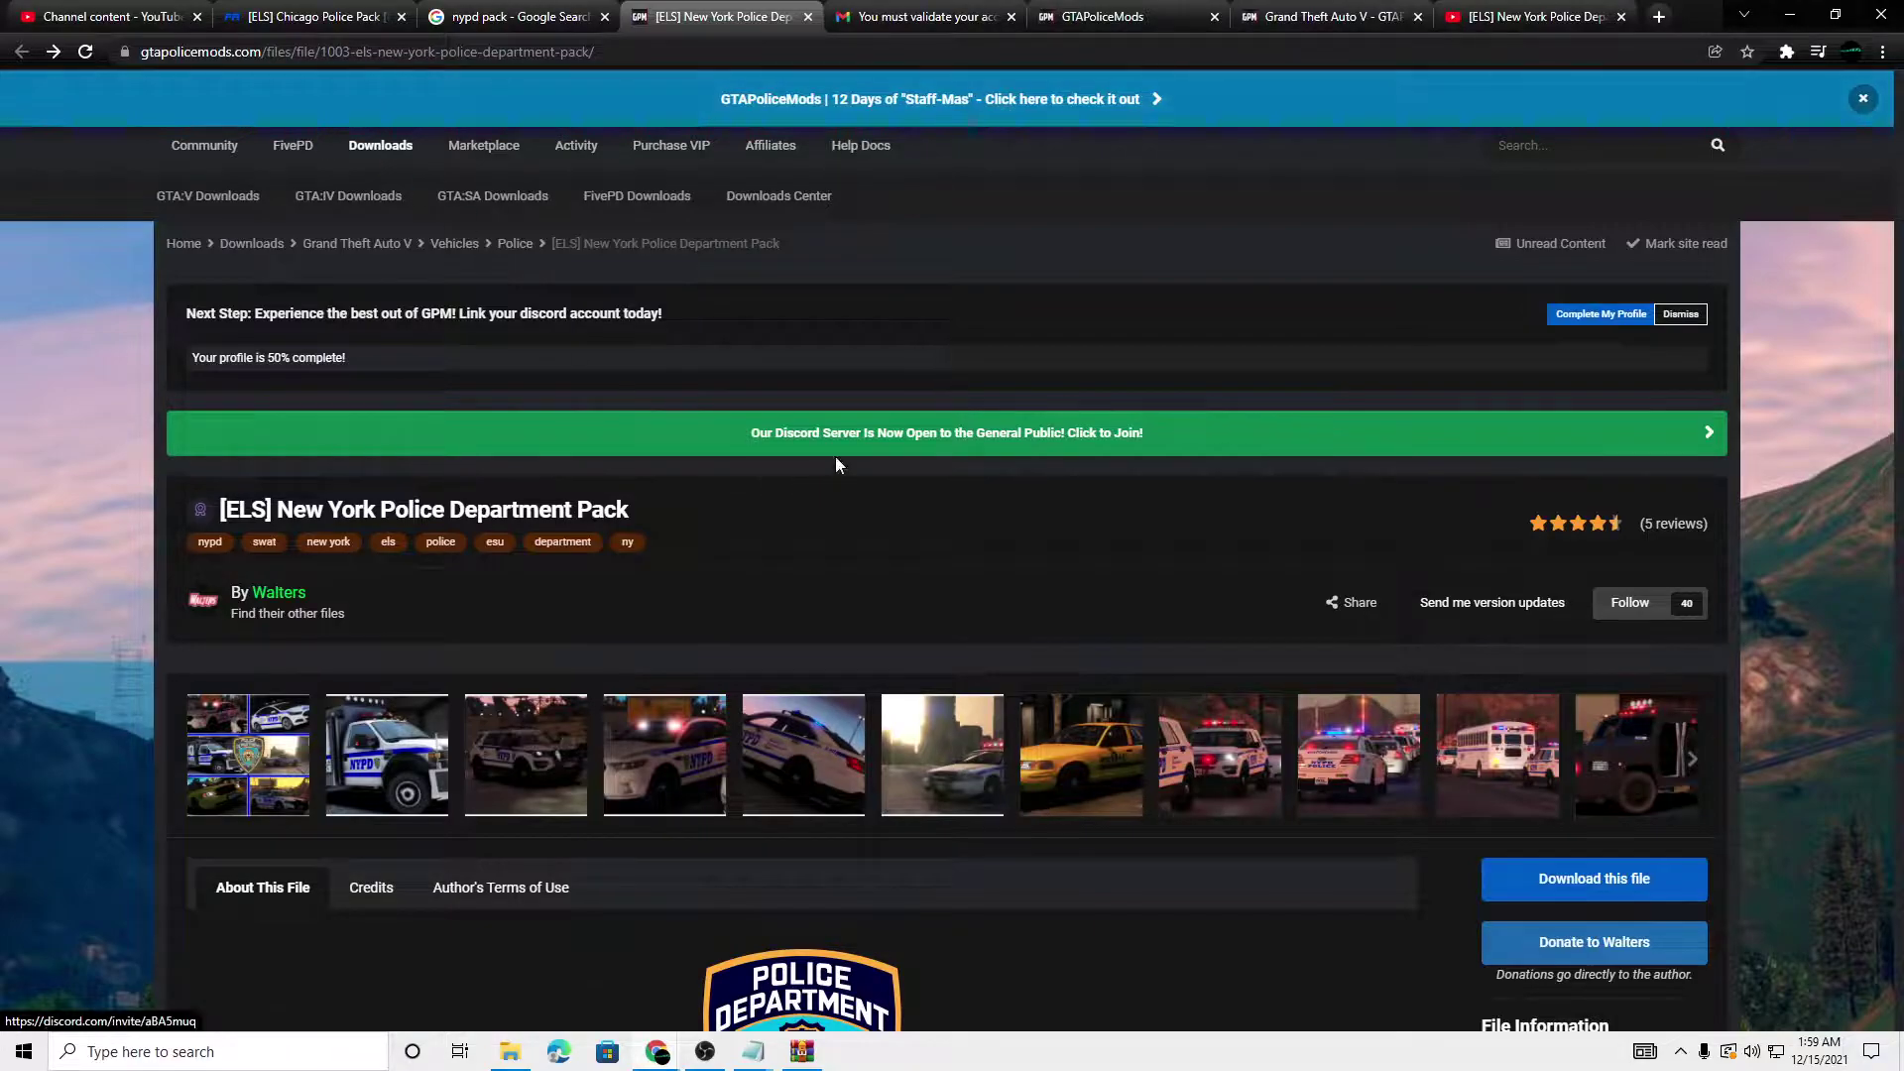
Browse the screenshot gallery of the [ELS] New York Police Department Pack to examine its vehicles
scroll(833, 476, "down", 2)
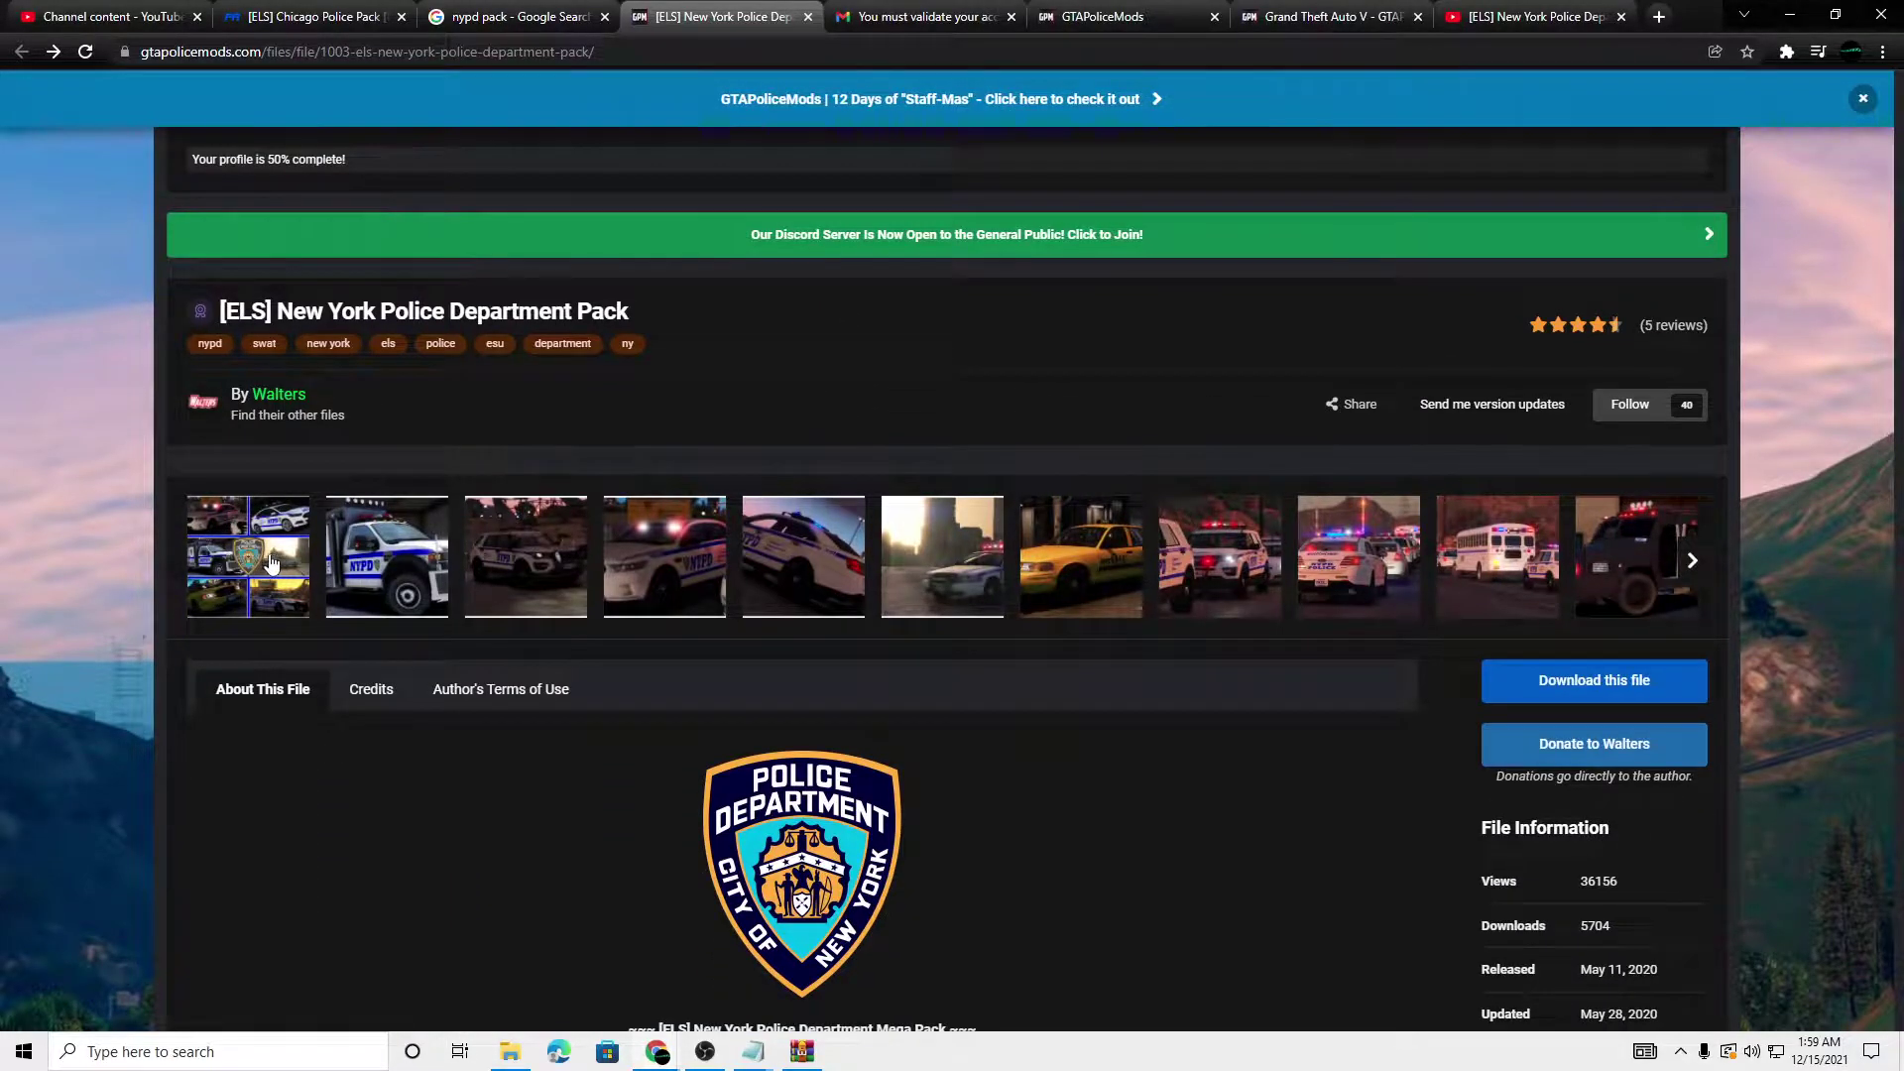
left_click(274, 563)
left_click(1788, 552)
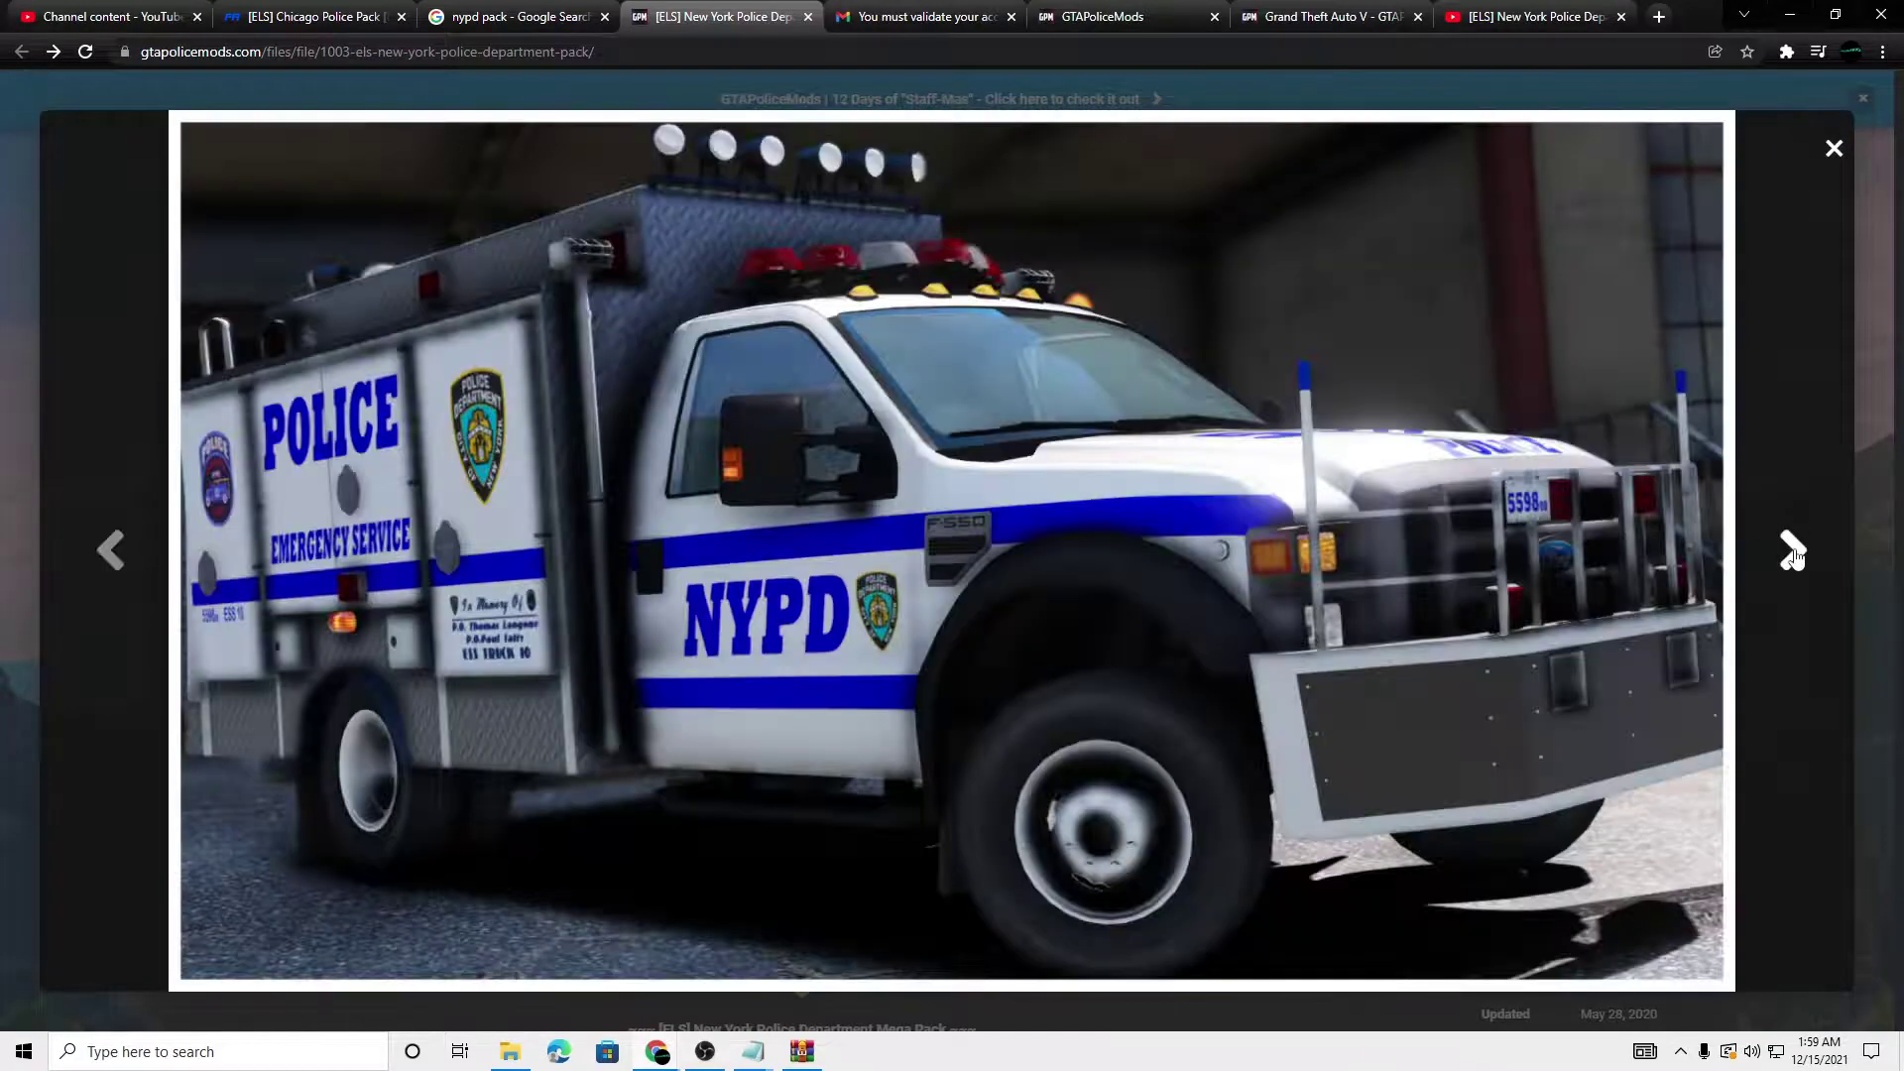
left_click(1791, 552)
left_click(1792, 552)
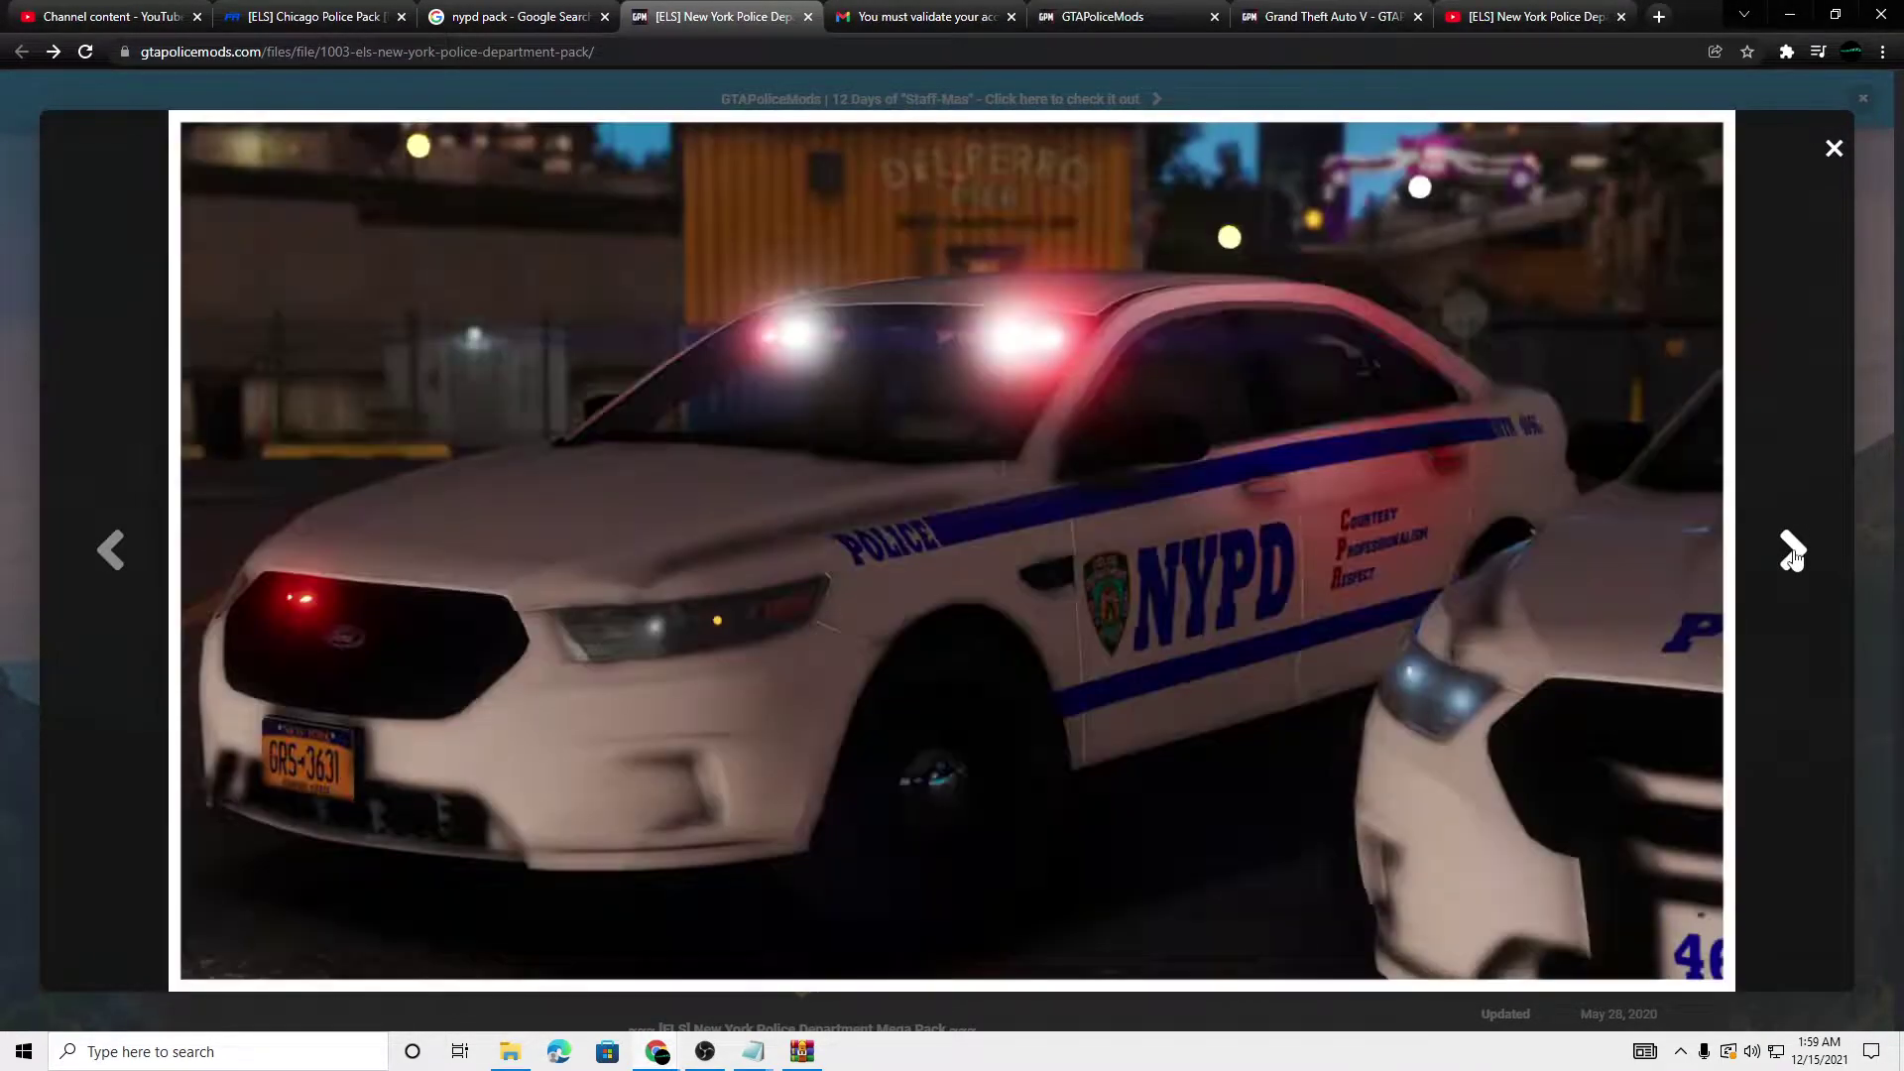
left_click(1791, 552)
left_click(1791, 552)
left_click(1792, 552)
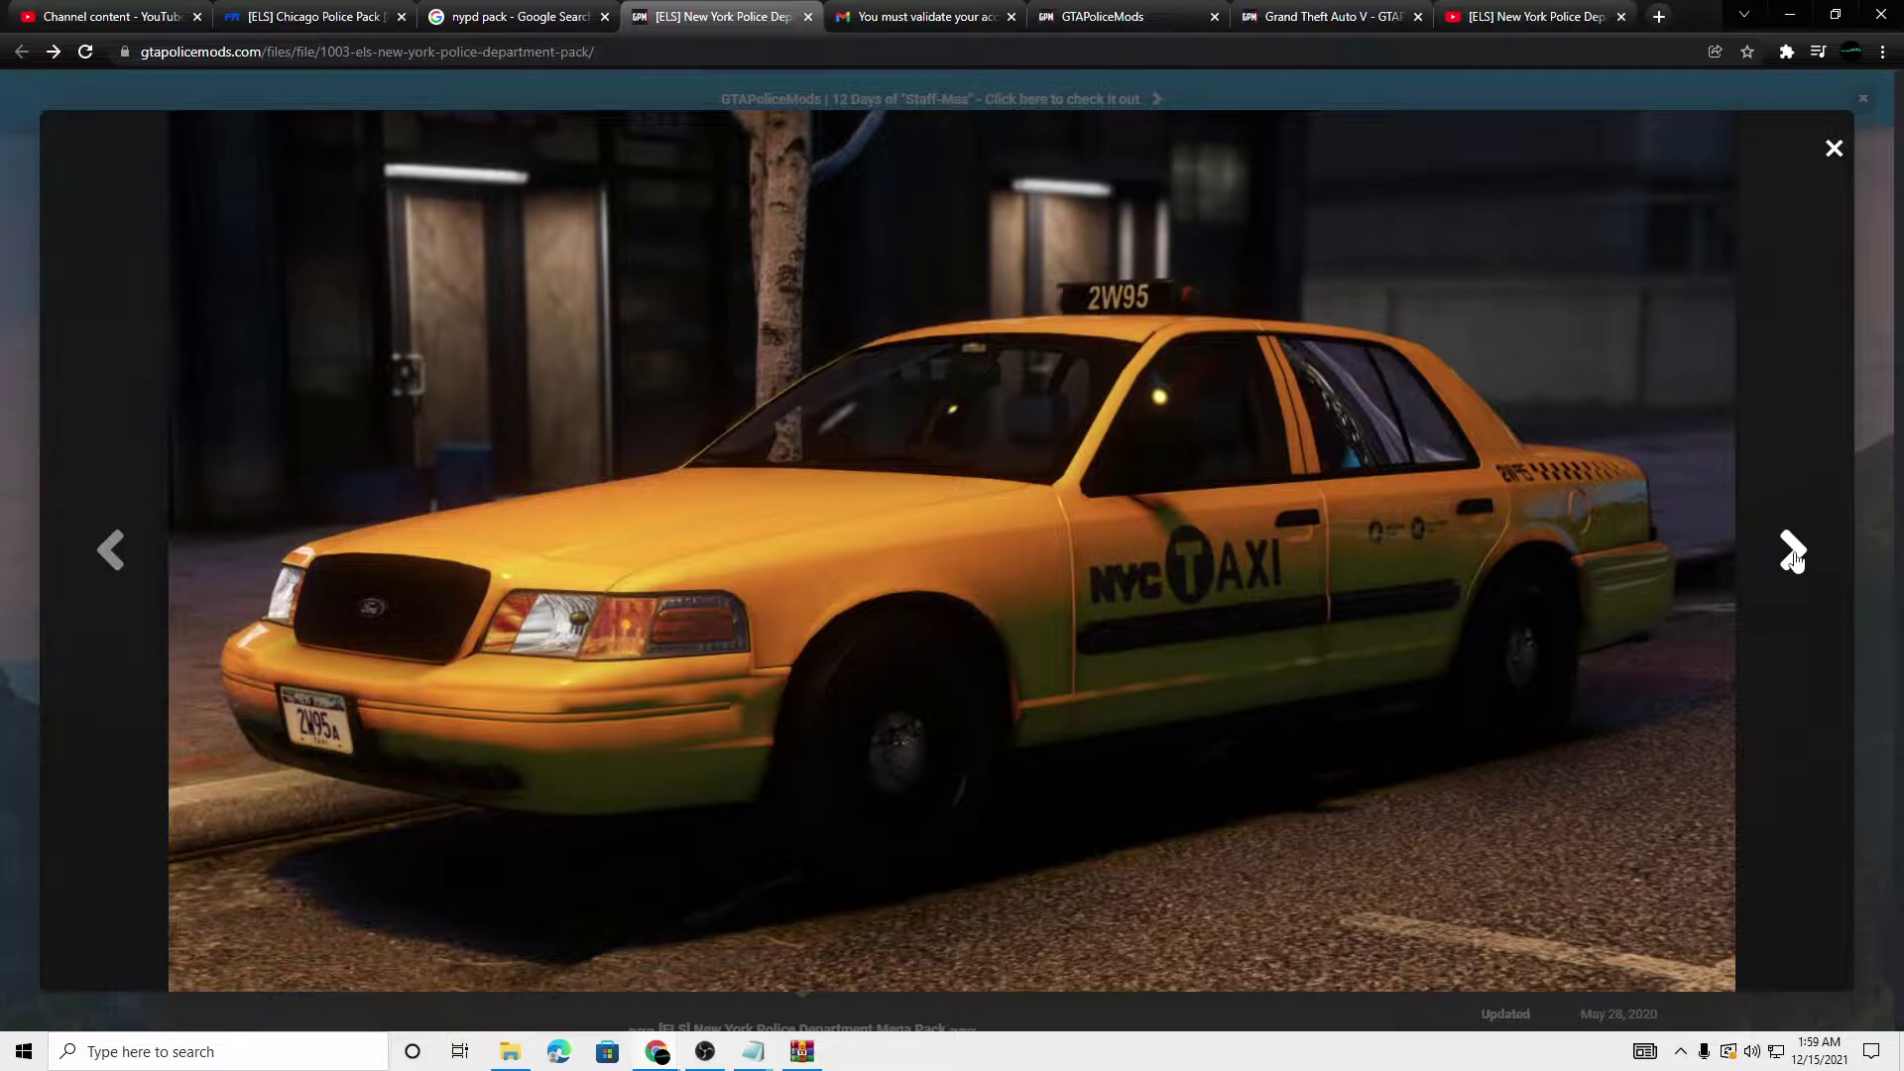
left_click(1792, 553)
left_click(1792, 552)
left_click(1792, 552)
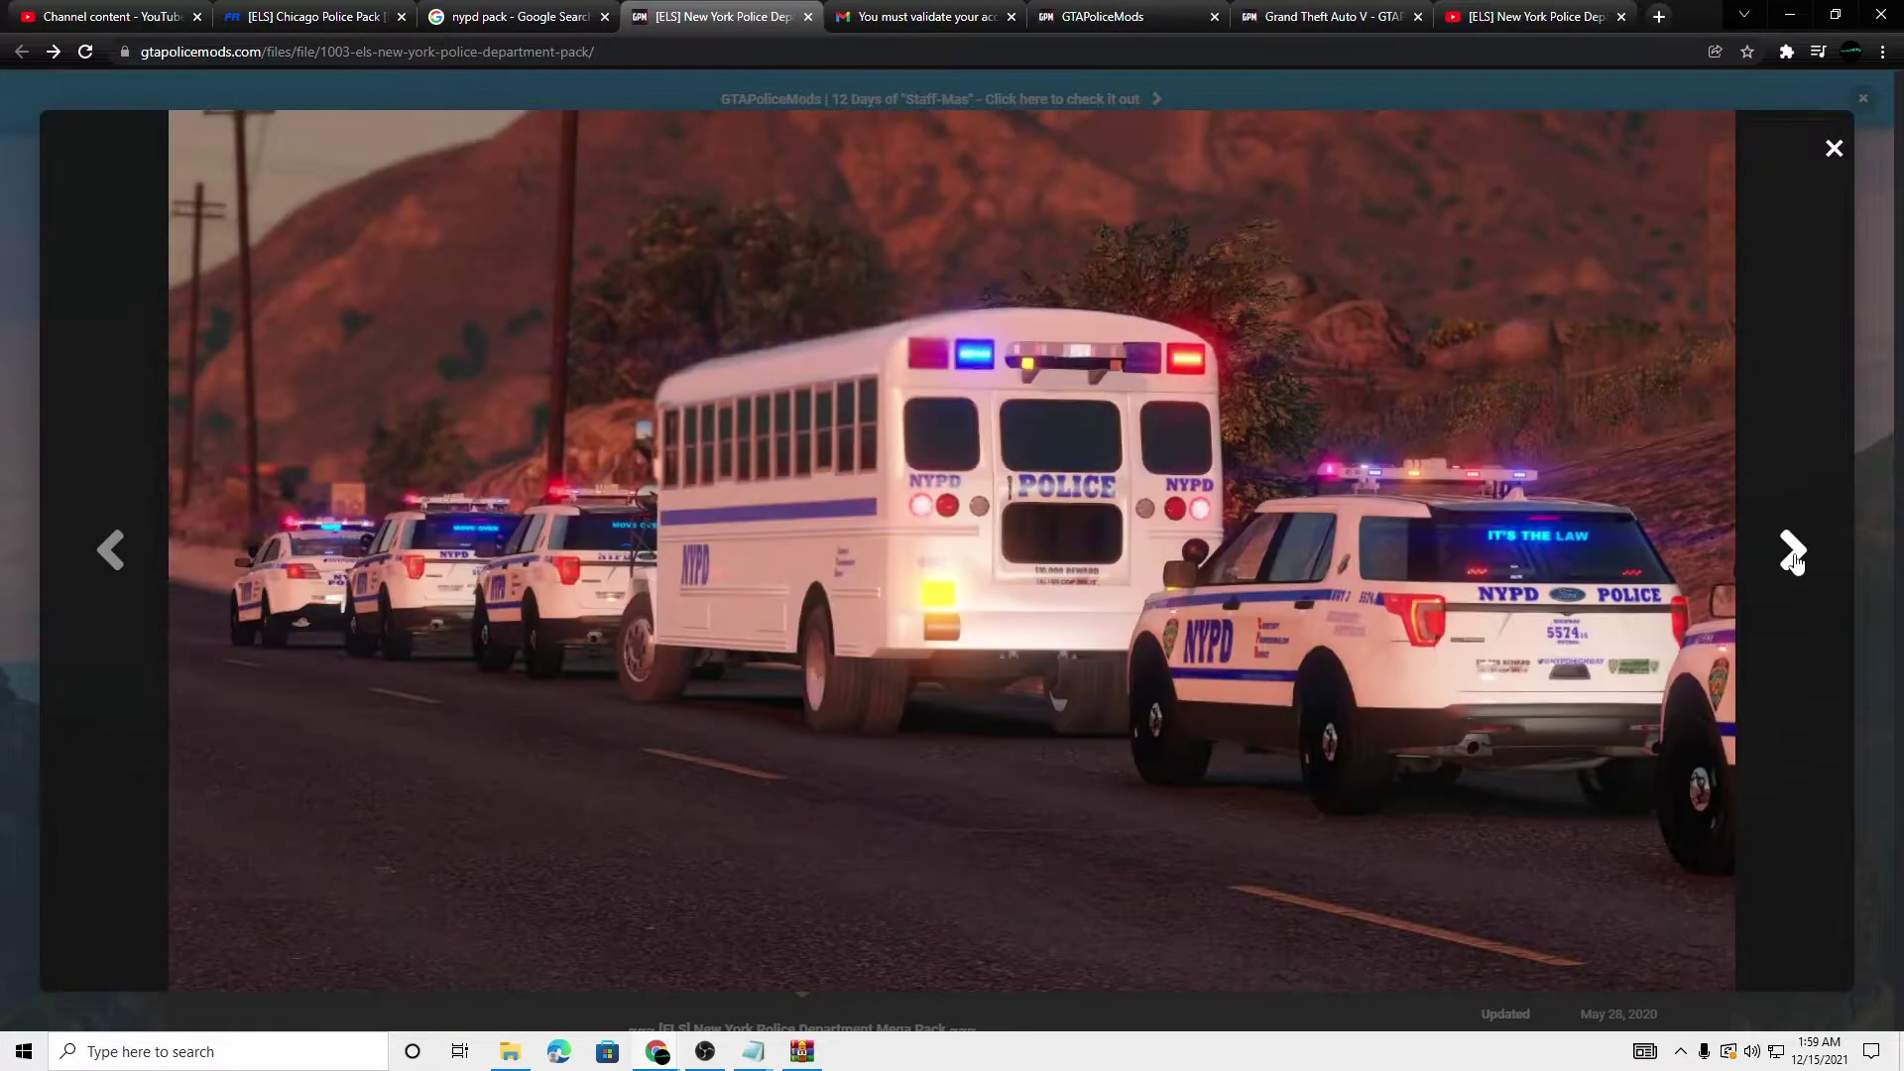
left_click(1792, 553)
left_click(1792, 553)
left_click(1792, 552)
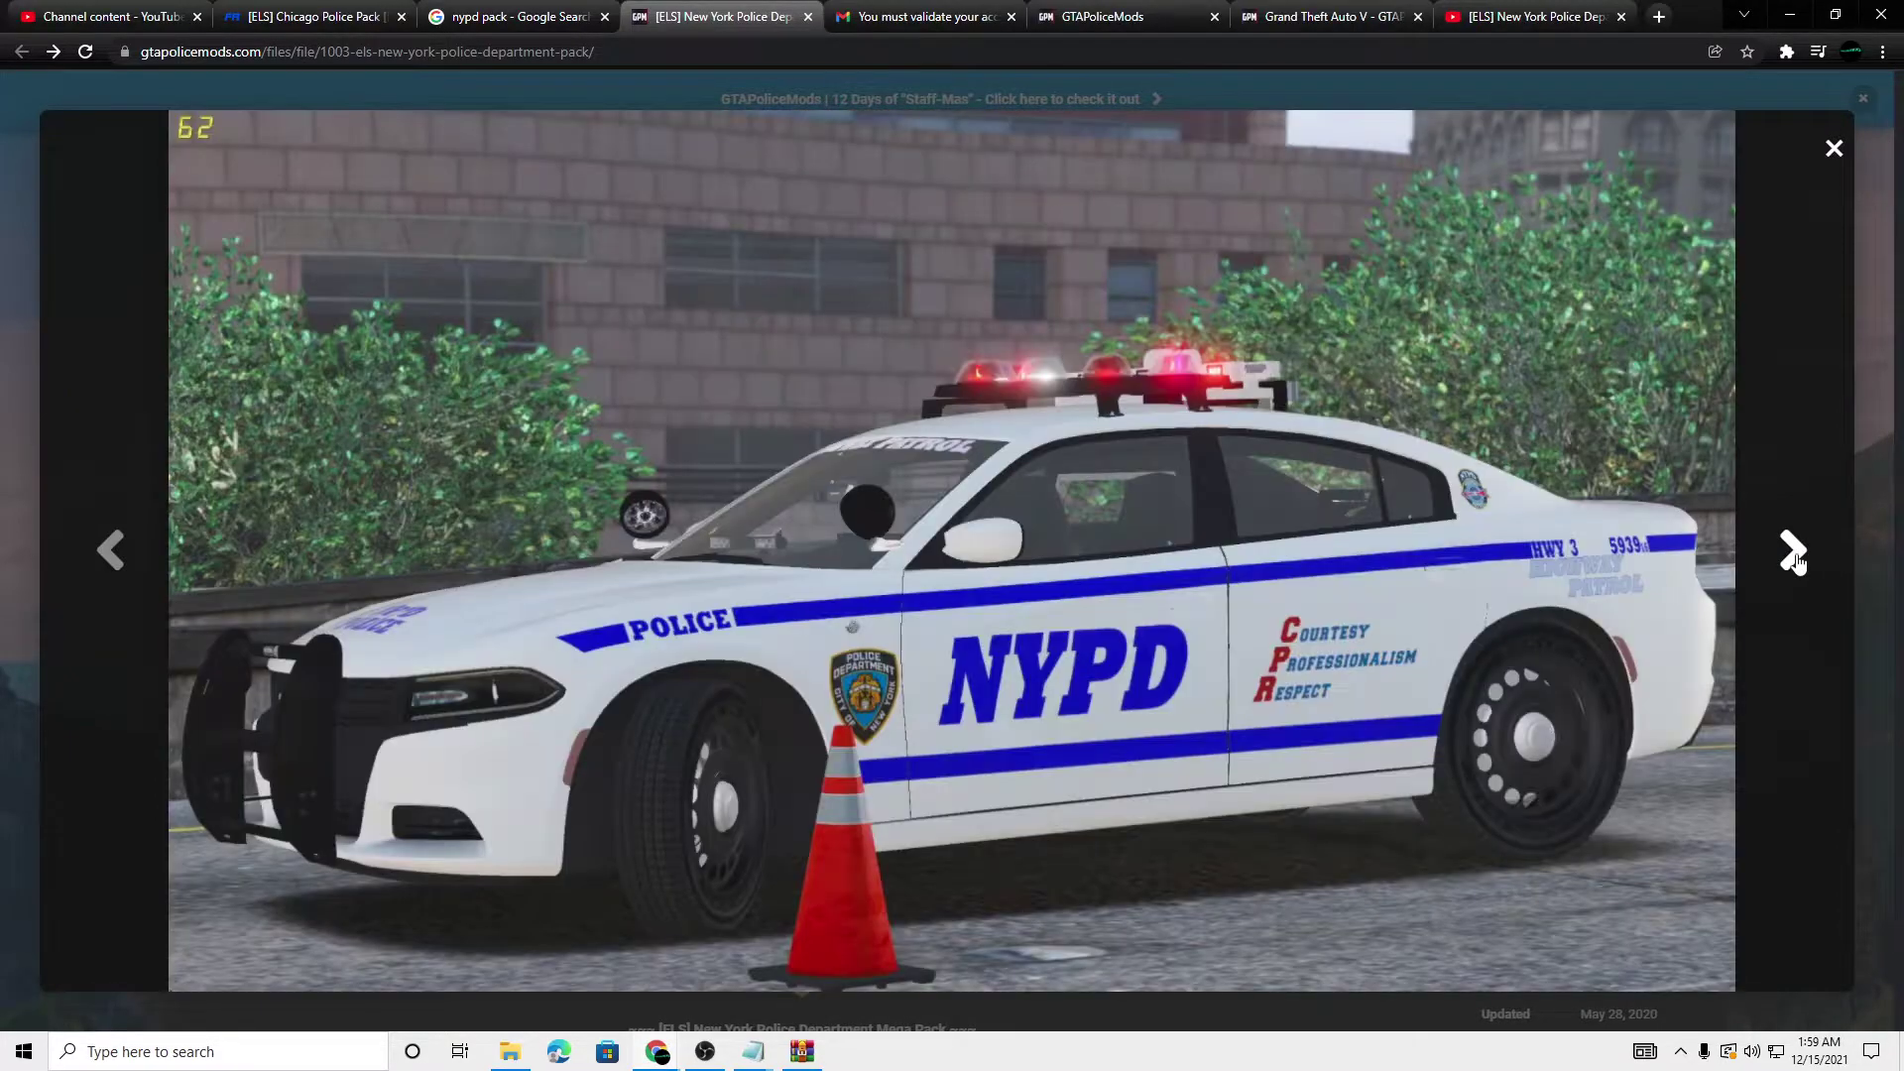
key("Escape")
Read the pack's description, vehicle list and file preview on the download page
scroll(1182, 640, "down", 5)
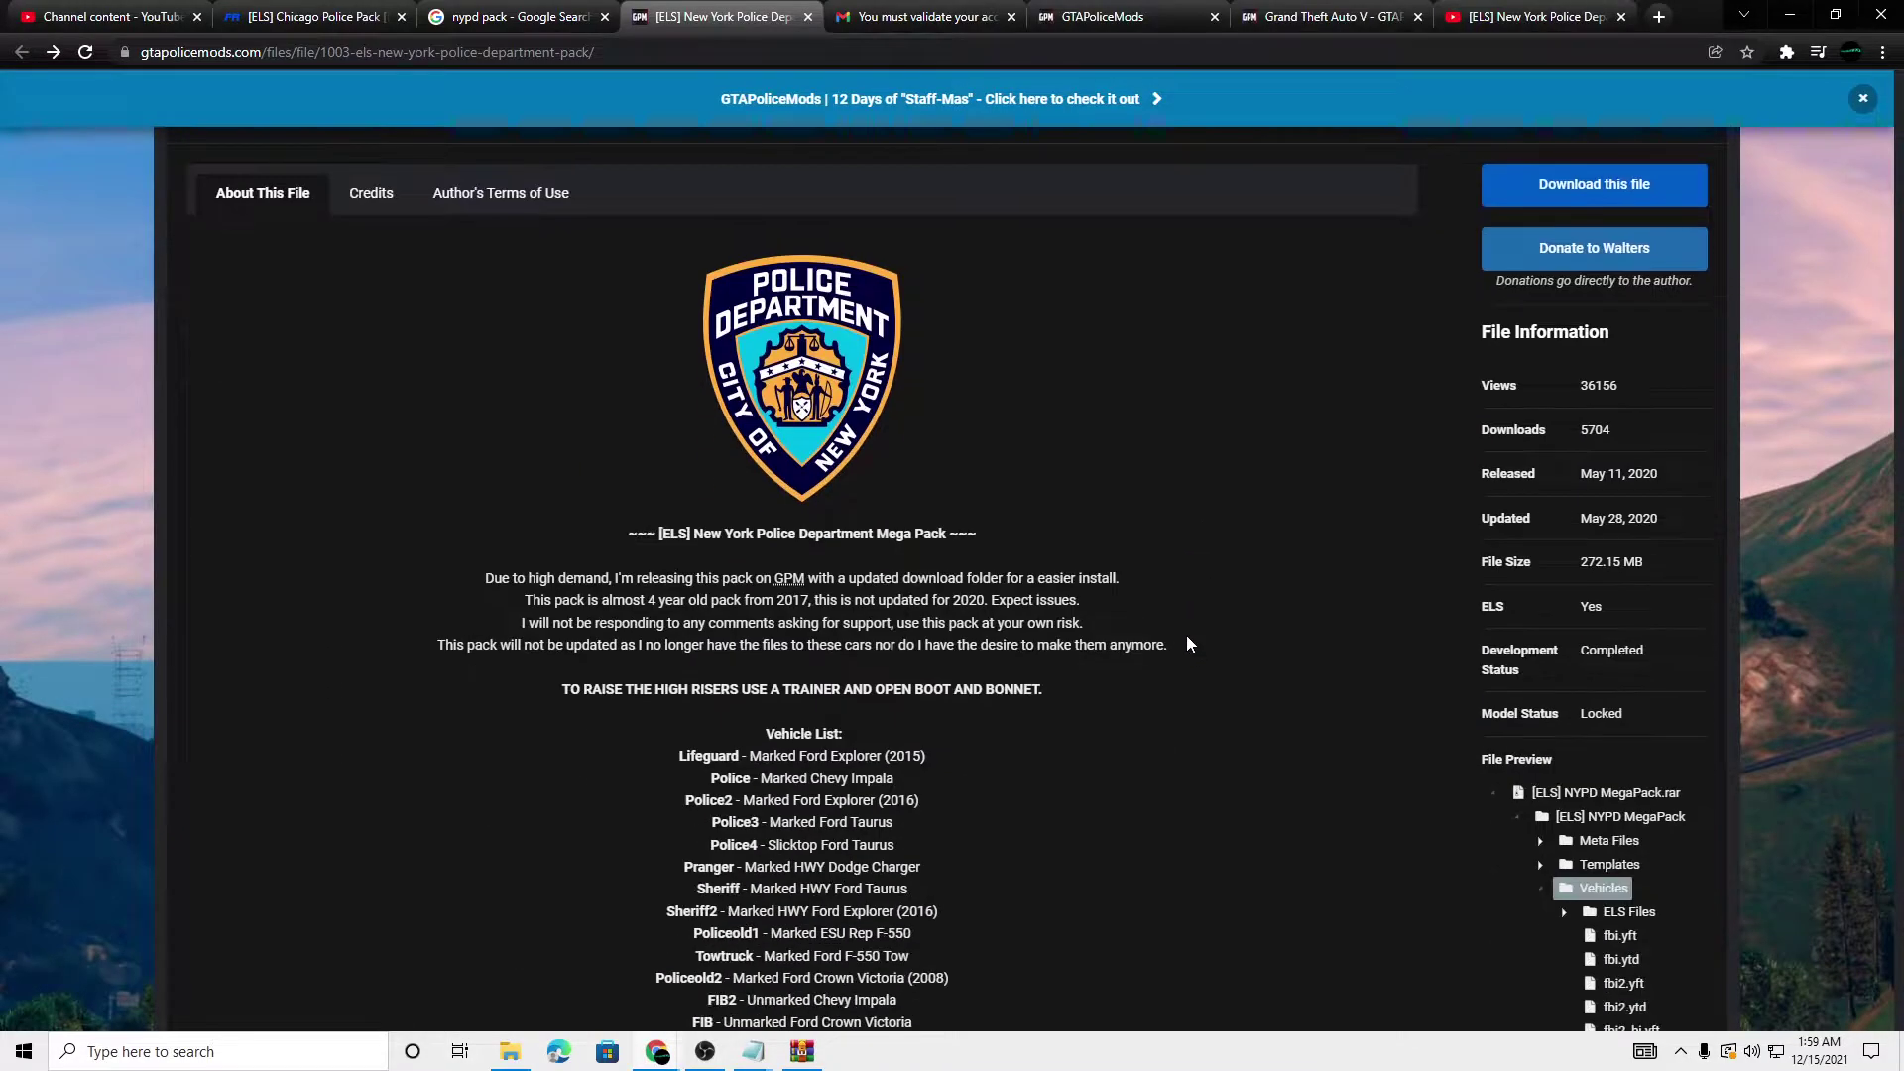
scroll(1186, 635, "up", 4)
left_click_drag(1562, 595, 1564, 549)
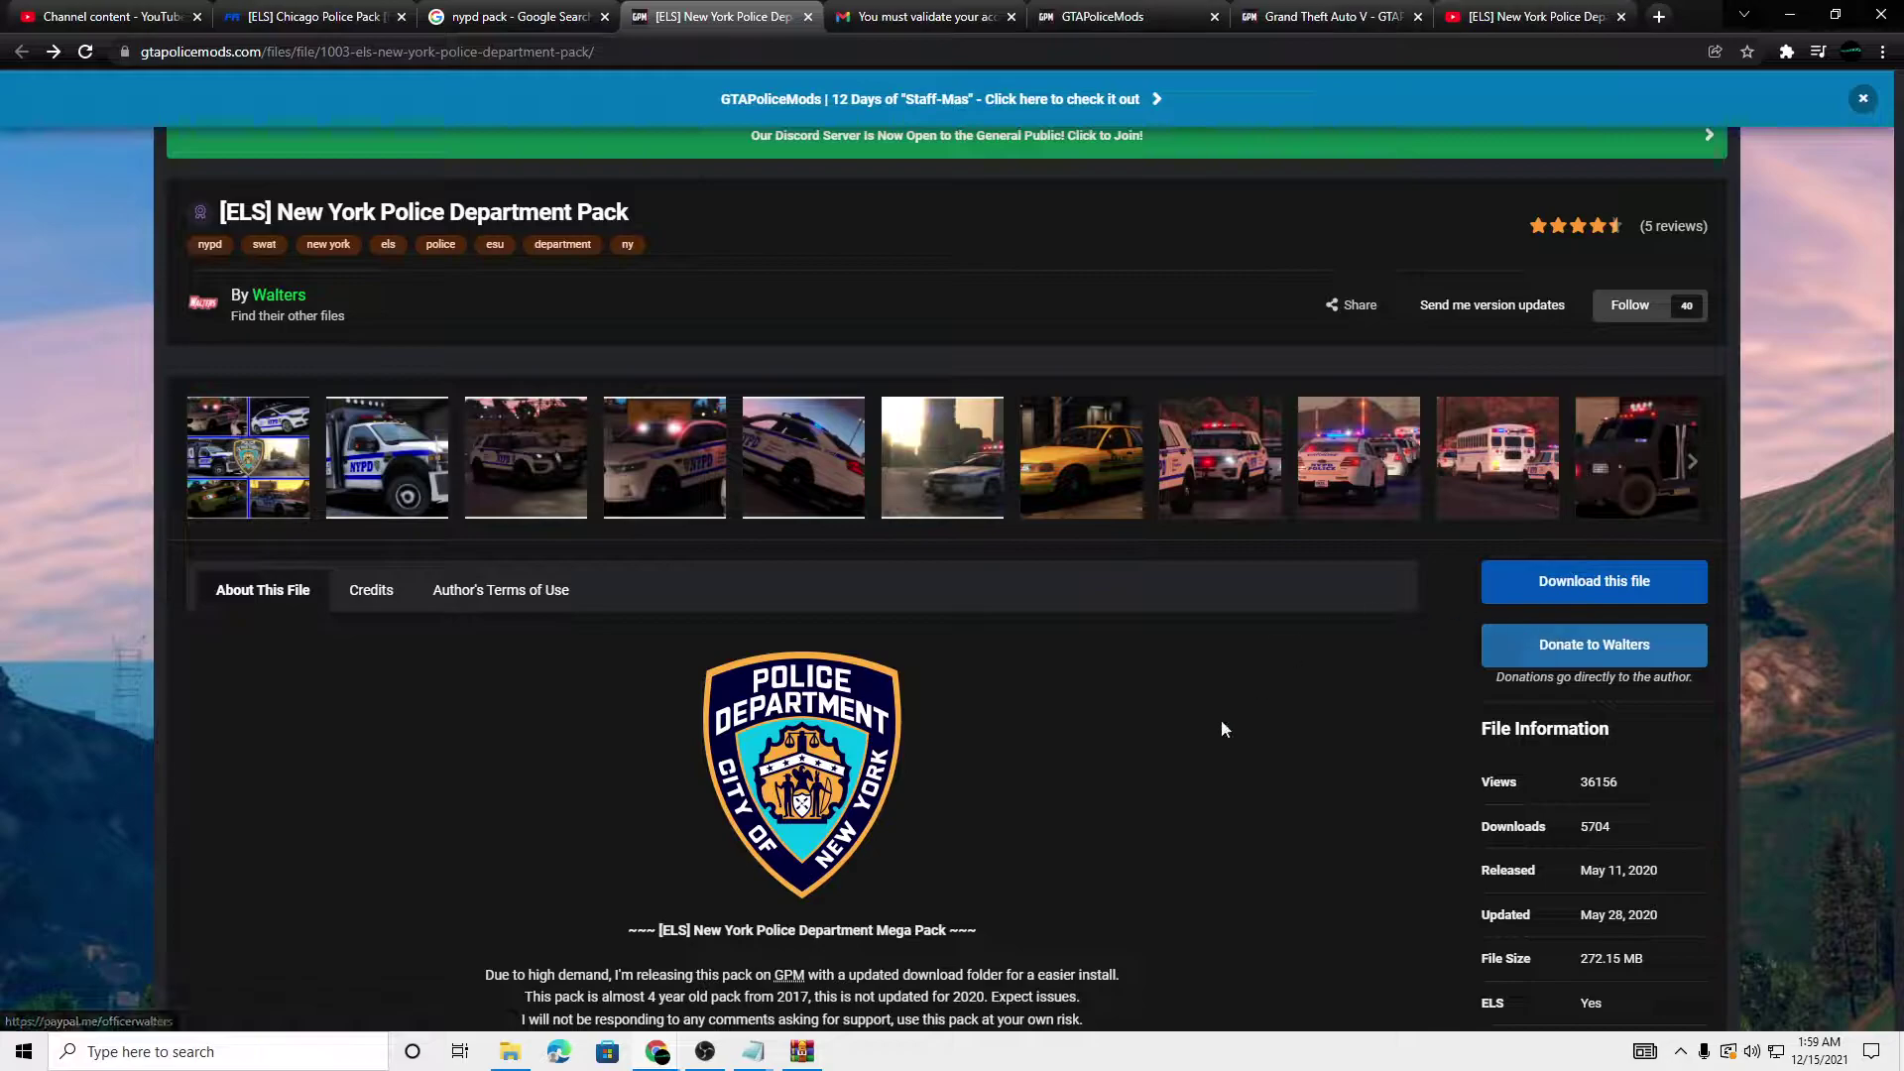
scroll(1253, 680, "down", 3)
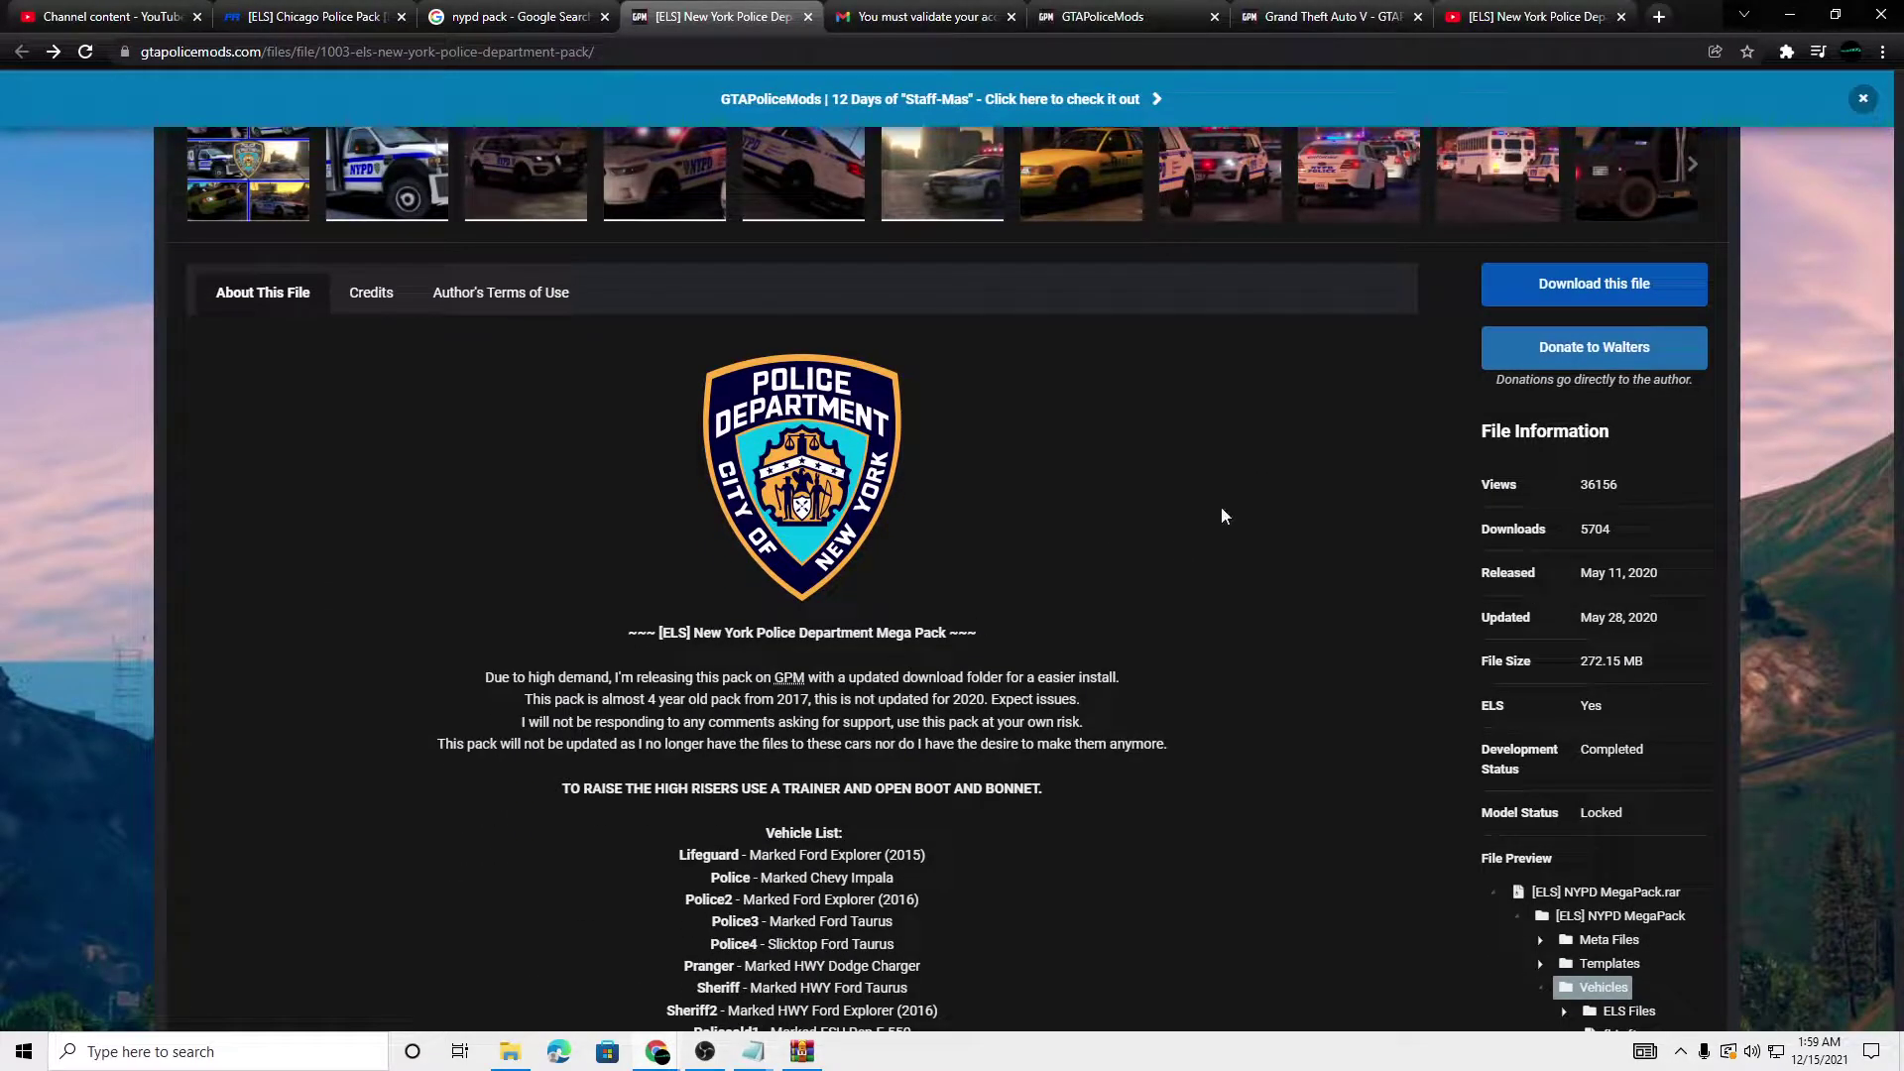
scroll(1259, 436, "down", 6)
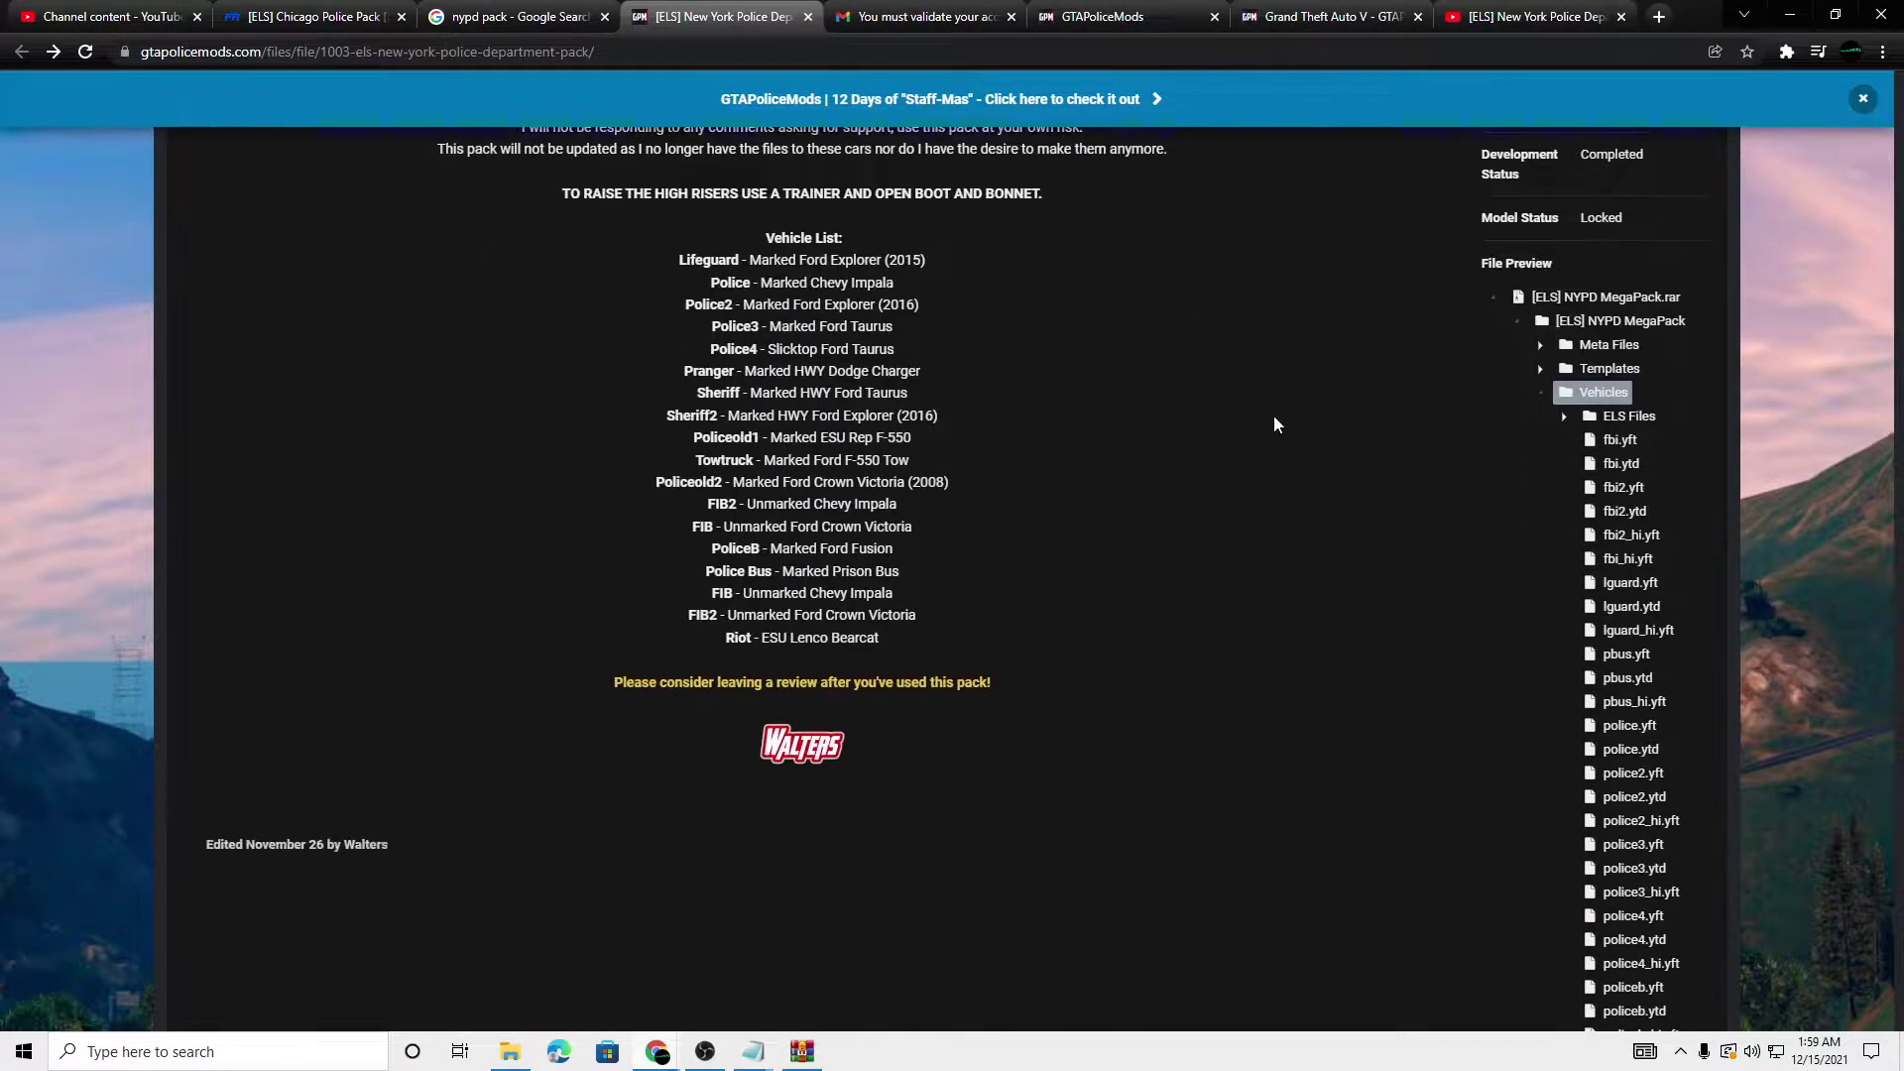
Switch from the browser to OpenIV and load the Windows version of Grand Theft Auto V
left_click(1789, 15)
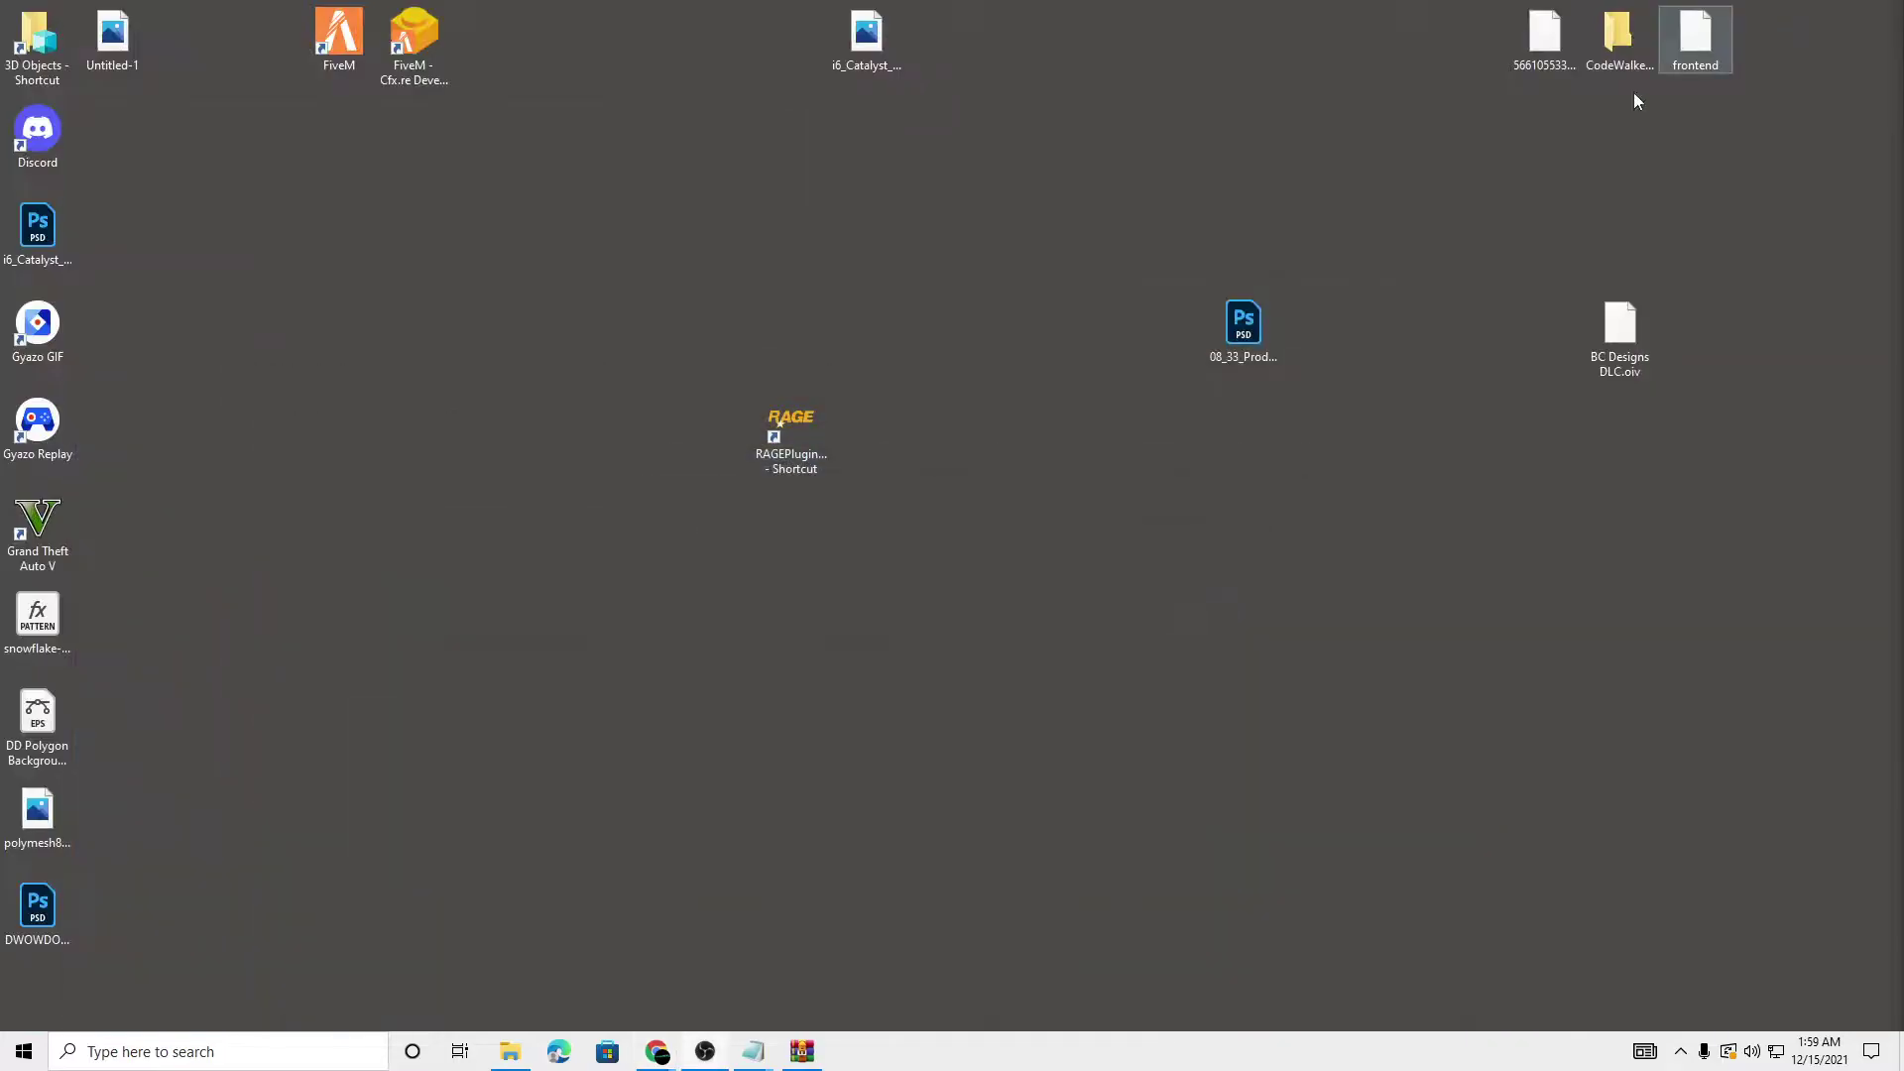
left_click(218, 1051)
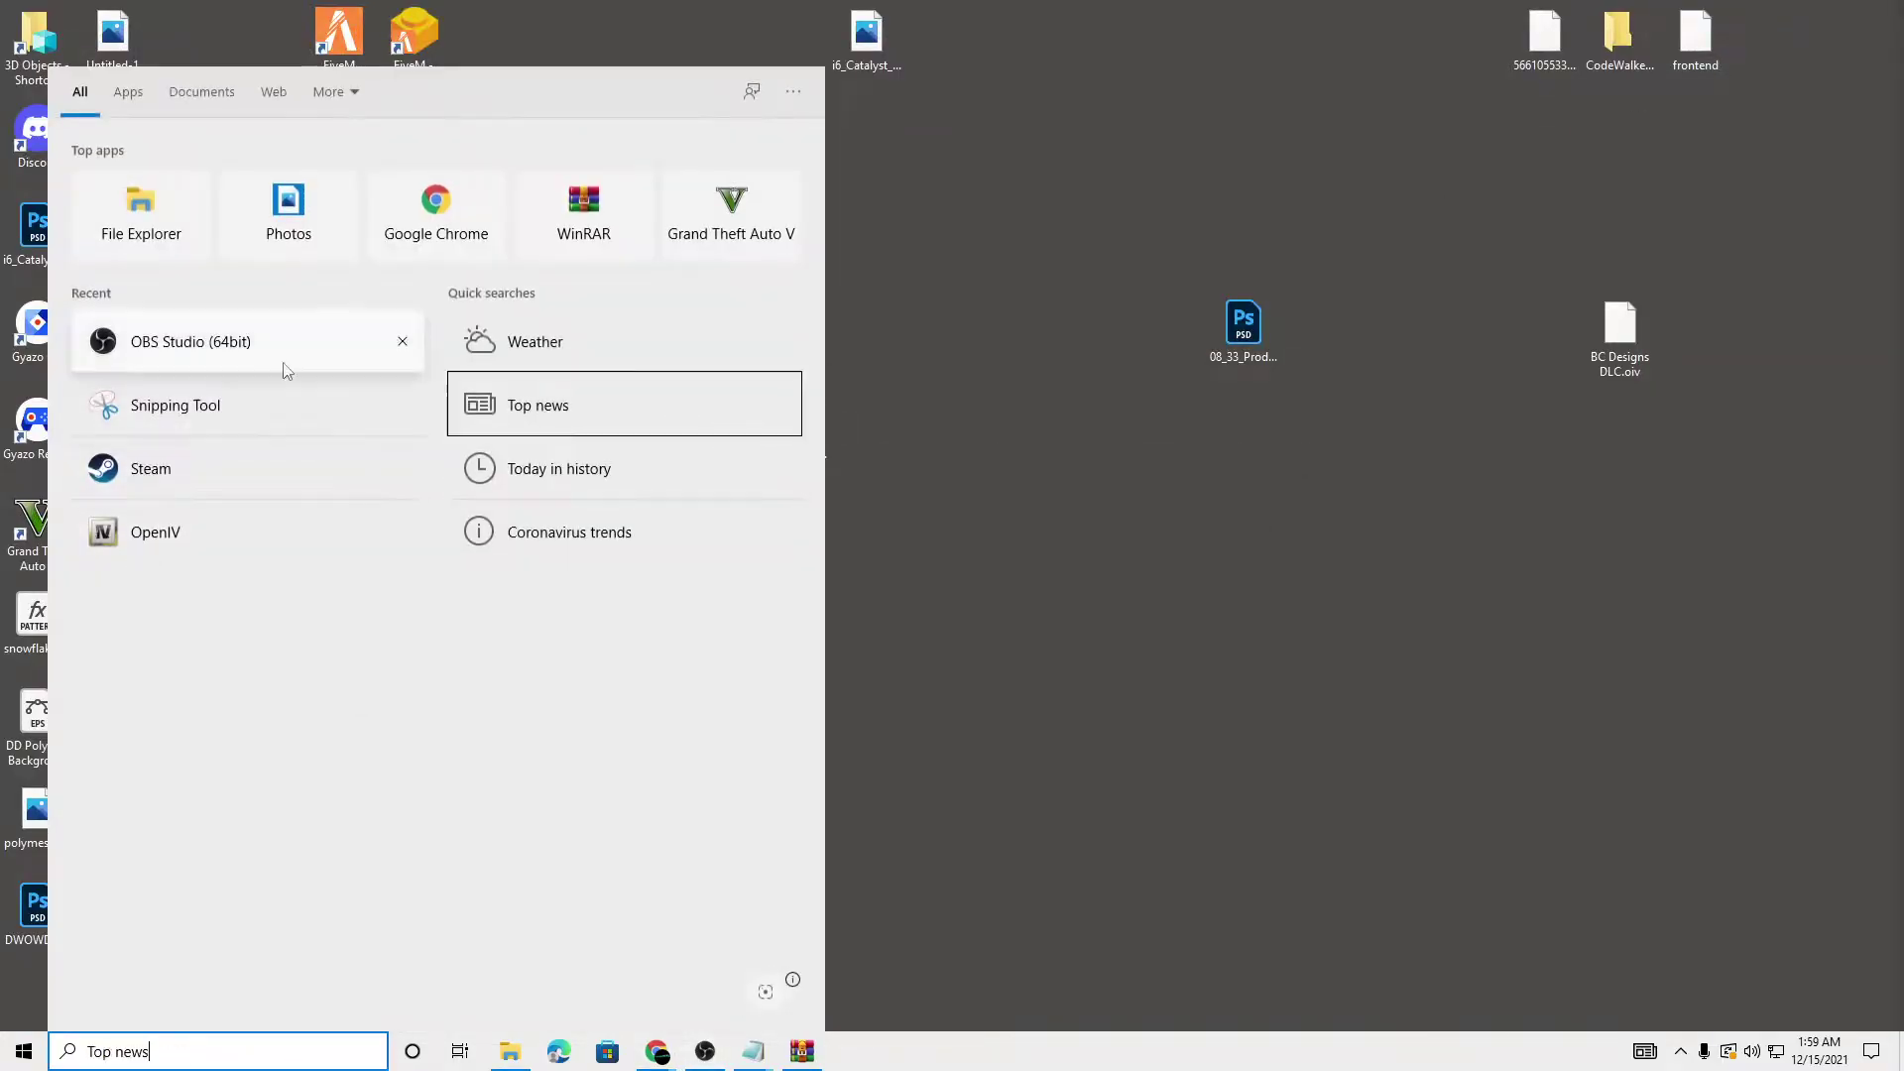
key("Escape")
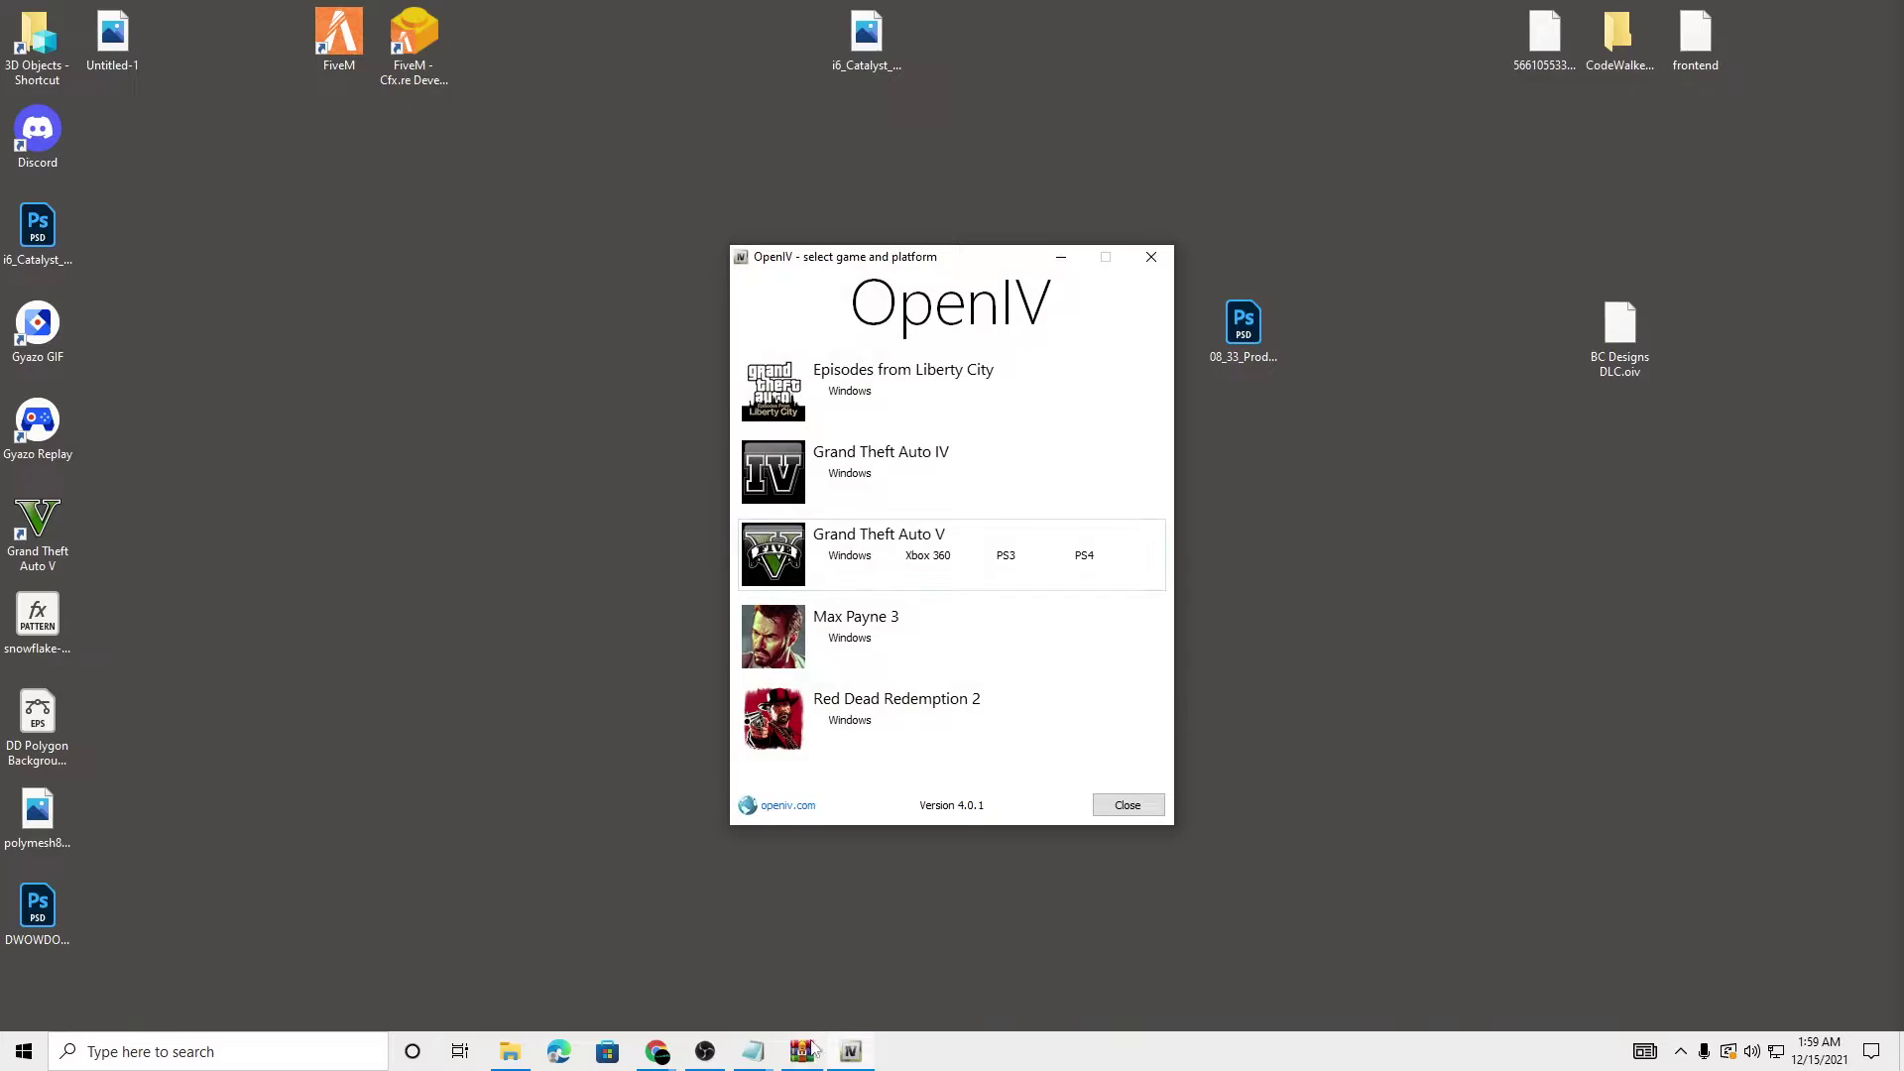
left_click(825, 580)
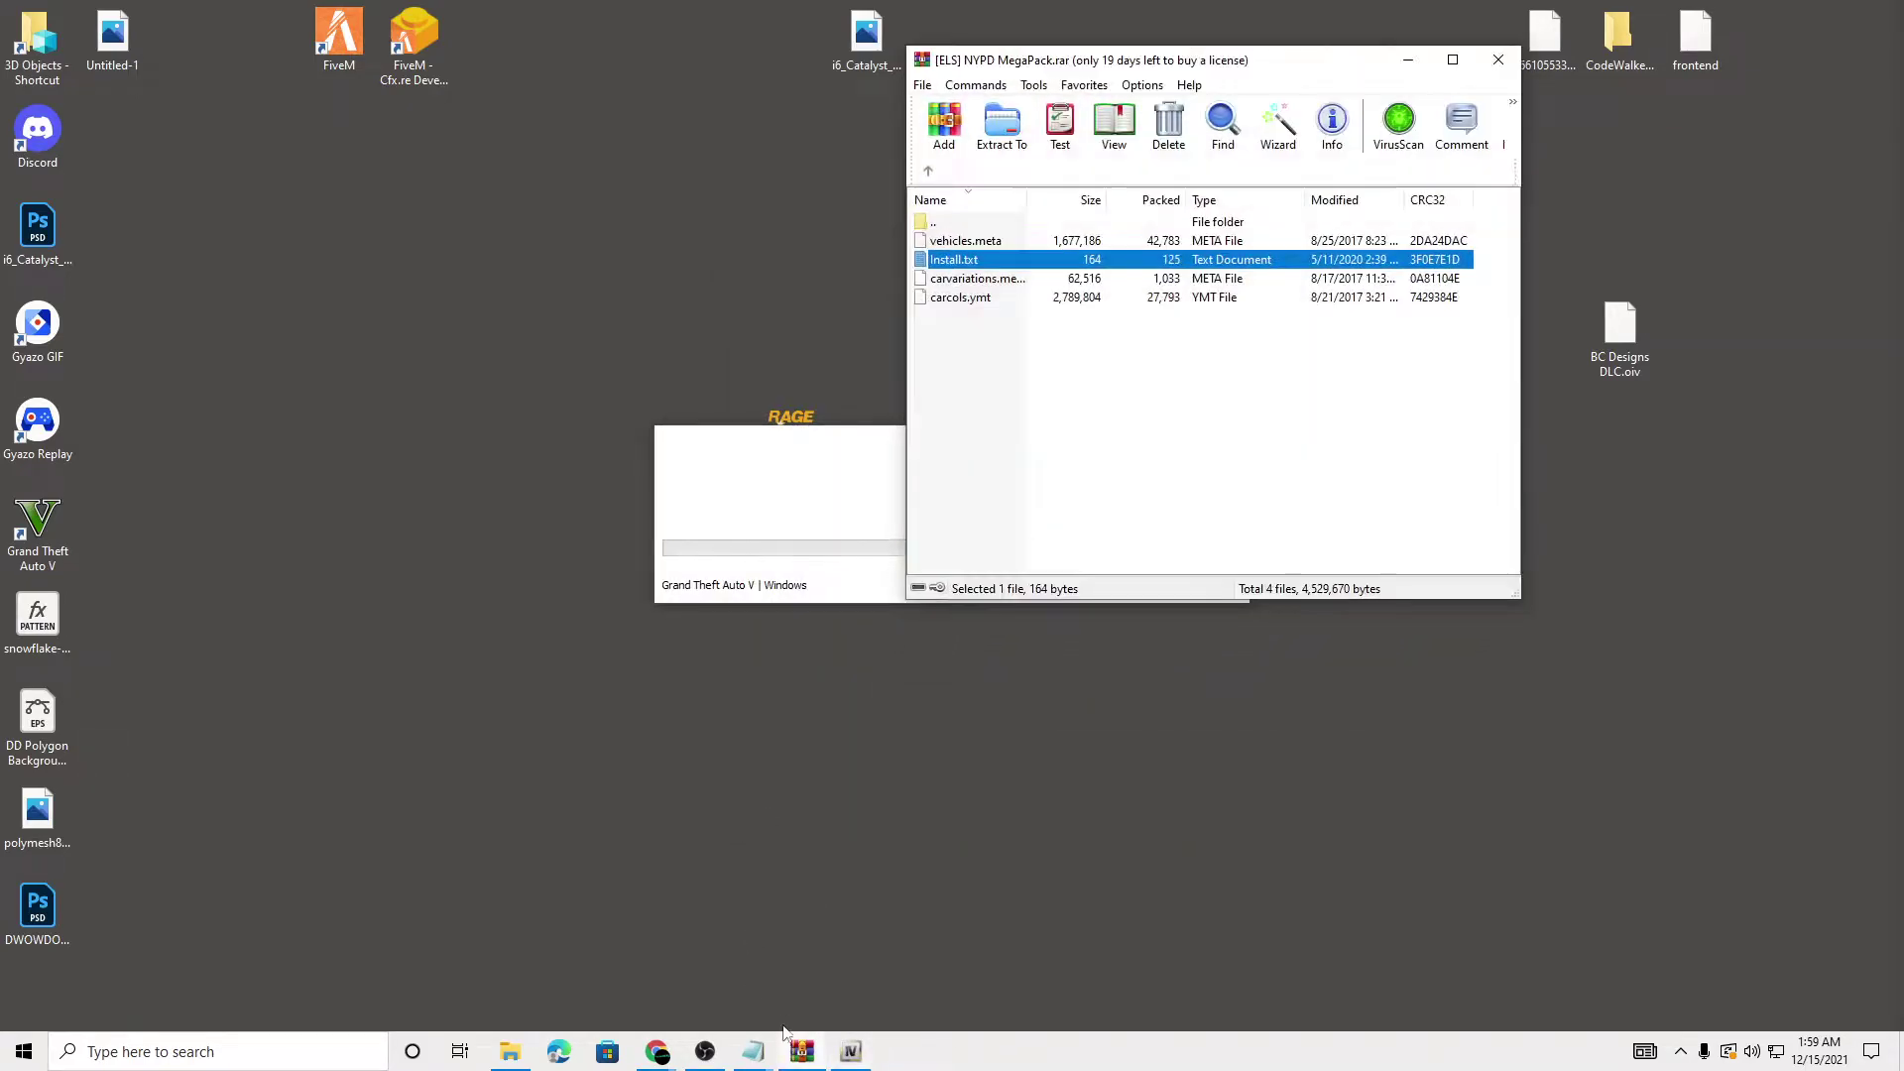
Open the Vehicles folder in the [ELS] NYPD MegaPack.rar archive and move its window clear of the OpenIV window
double_click(967, 222)
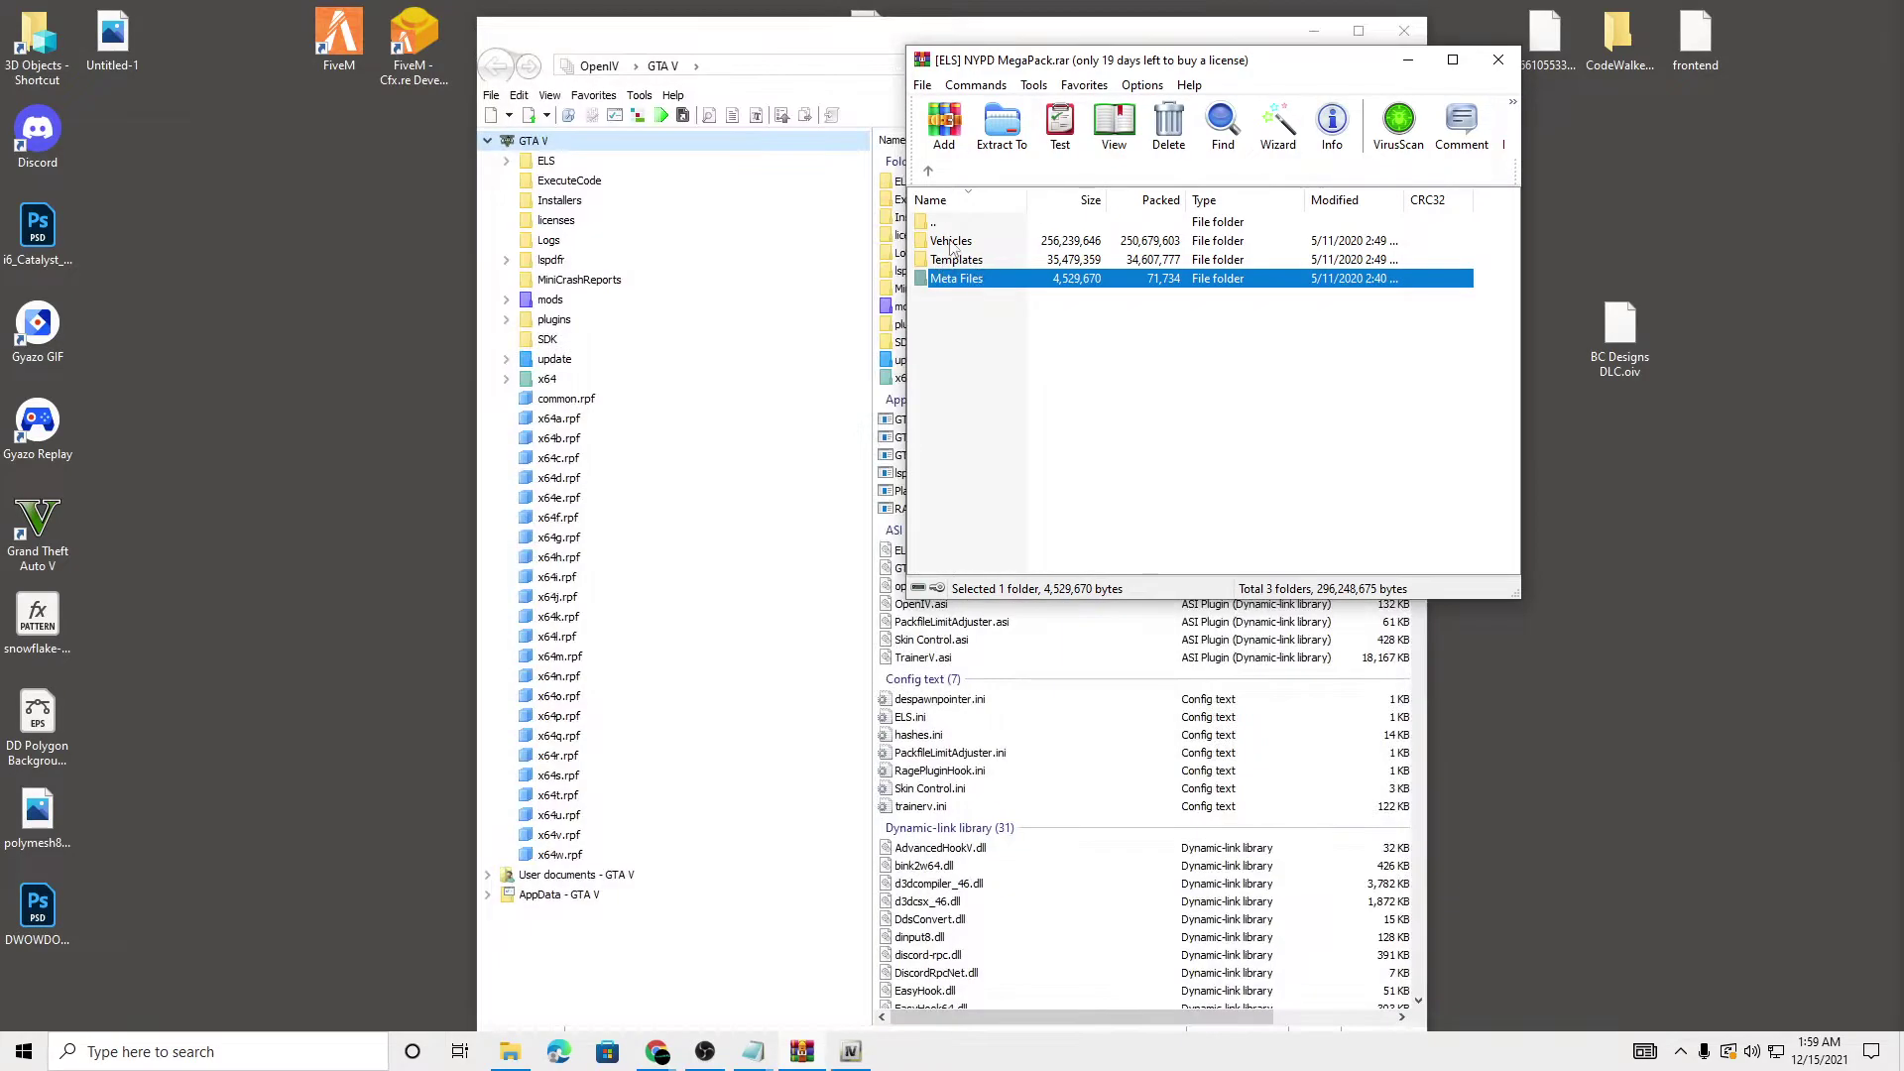
double_click(958, 241)
left_click_drag(1080, 61, 1345, 91)
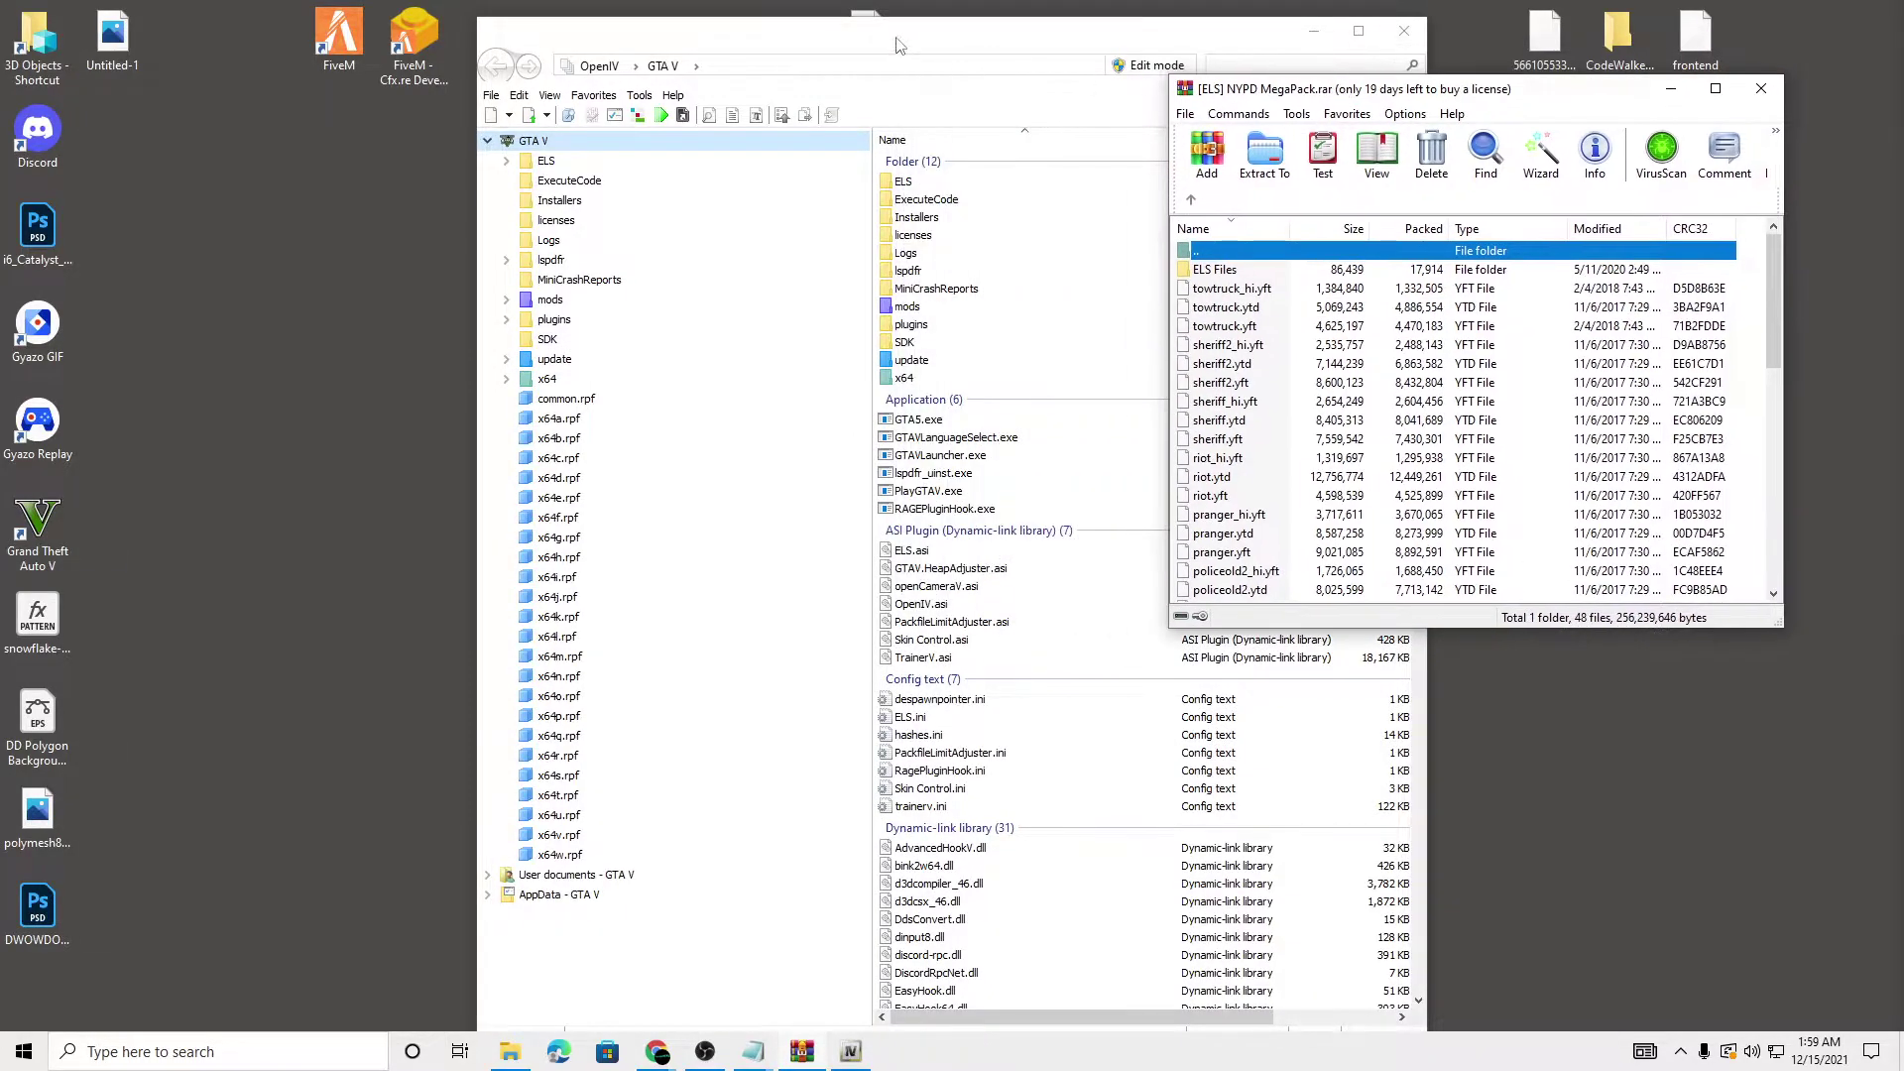
Turn on OpenIV's edit mode and arrange the OpenIV and archive windows side by side
left_click_drag(898, 39, 431, 49)
left_click(704, 66)
left_click(989, 595)
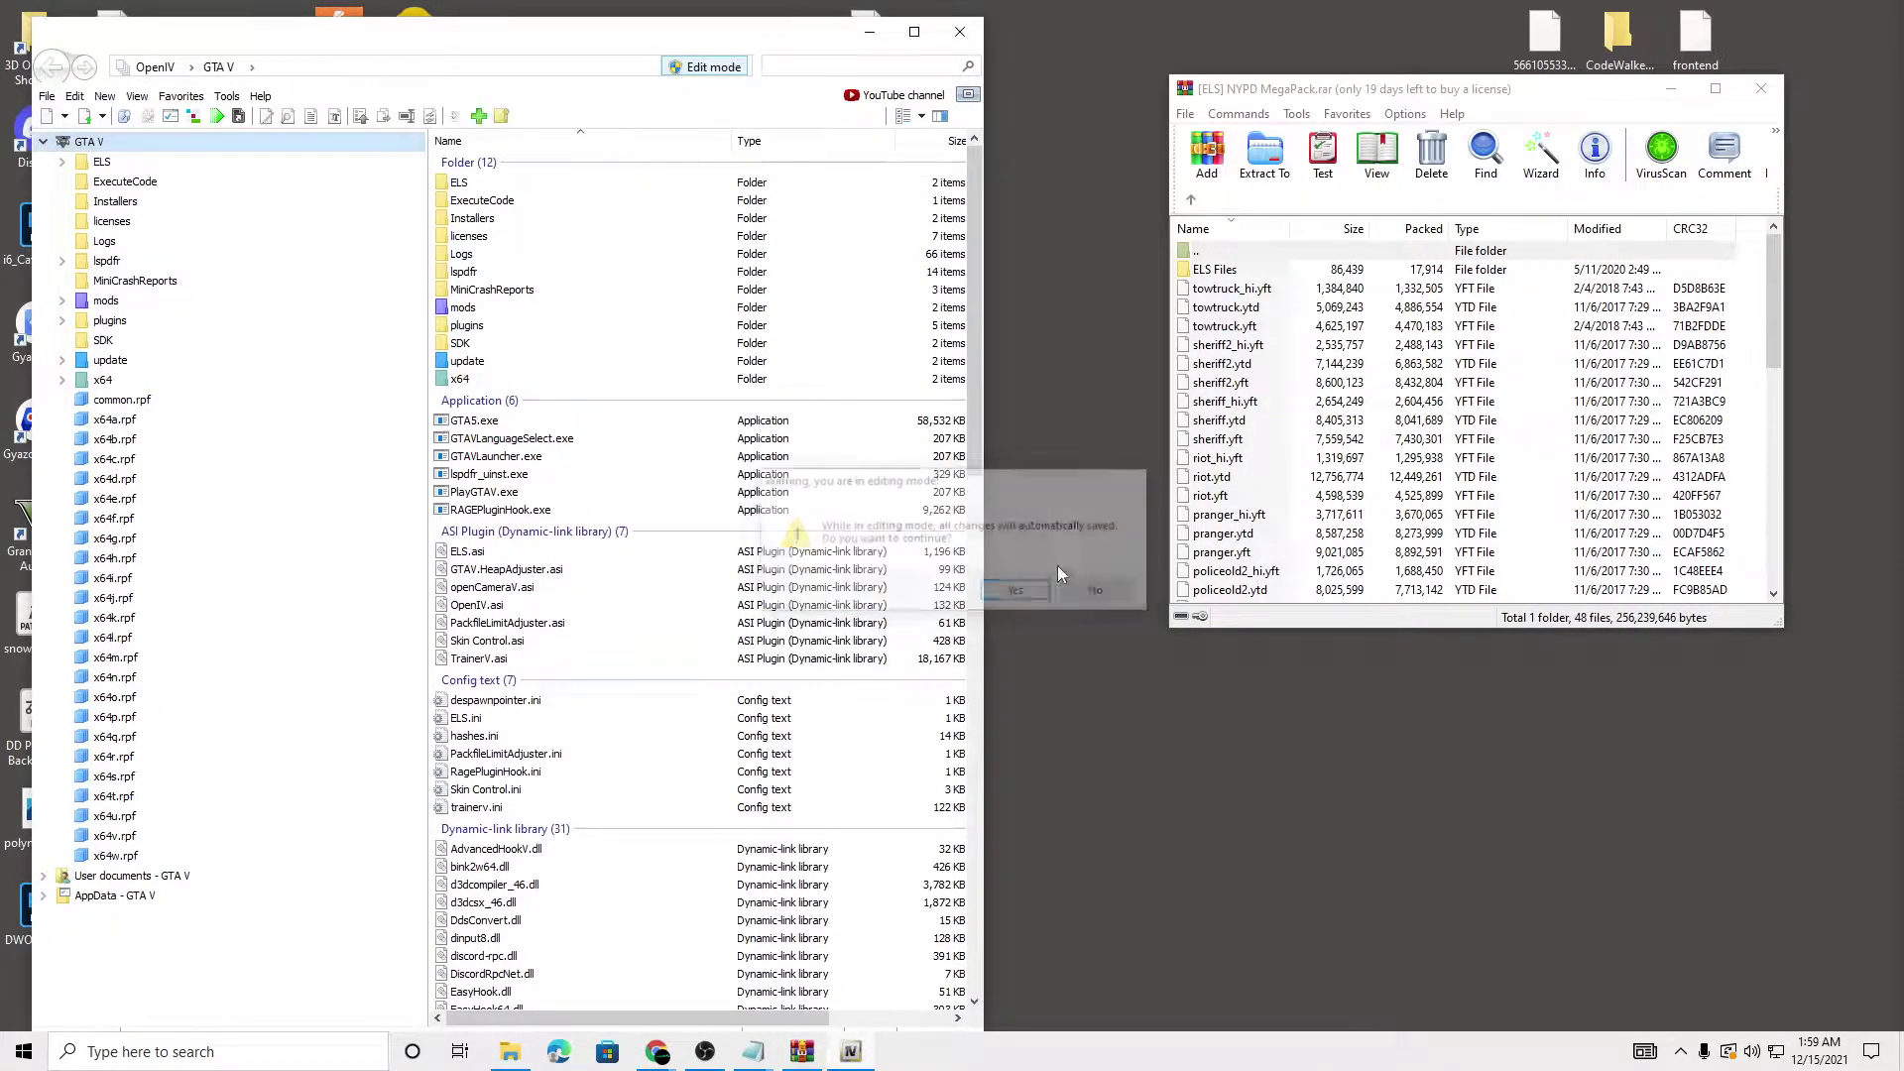
left_click_drag(1316, 92, 1234, 53)
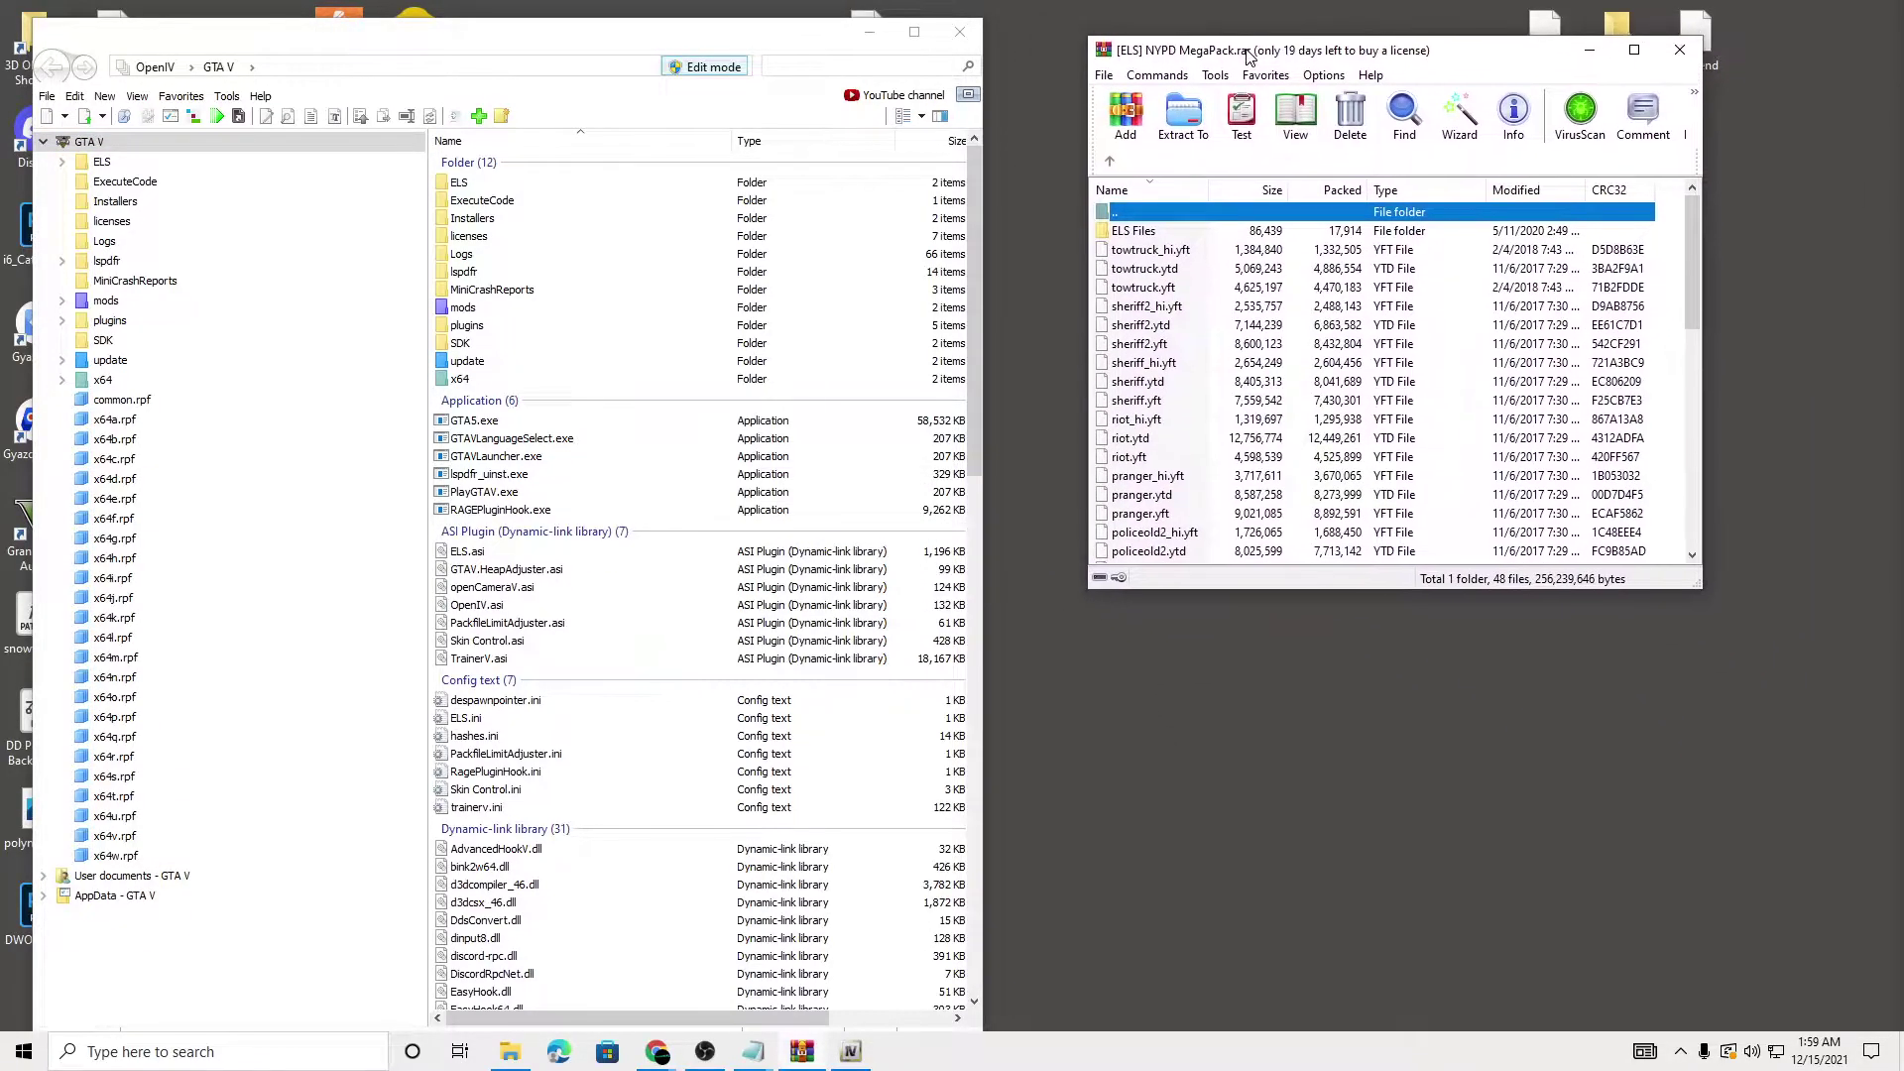
Open update/x64/dlcpacks/patchday25ng/dlc.rpf in OpenIV and copy the archive to the "mods" folder
left_click(515, 363)
double_click(607, 369)
left_click(478, 188)
double_click(477, 189)
double_click(468, 201)
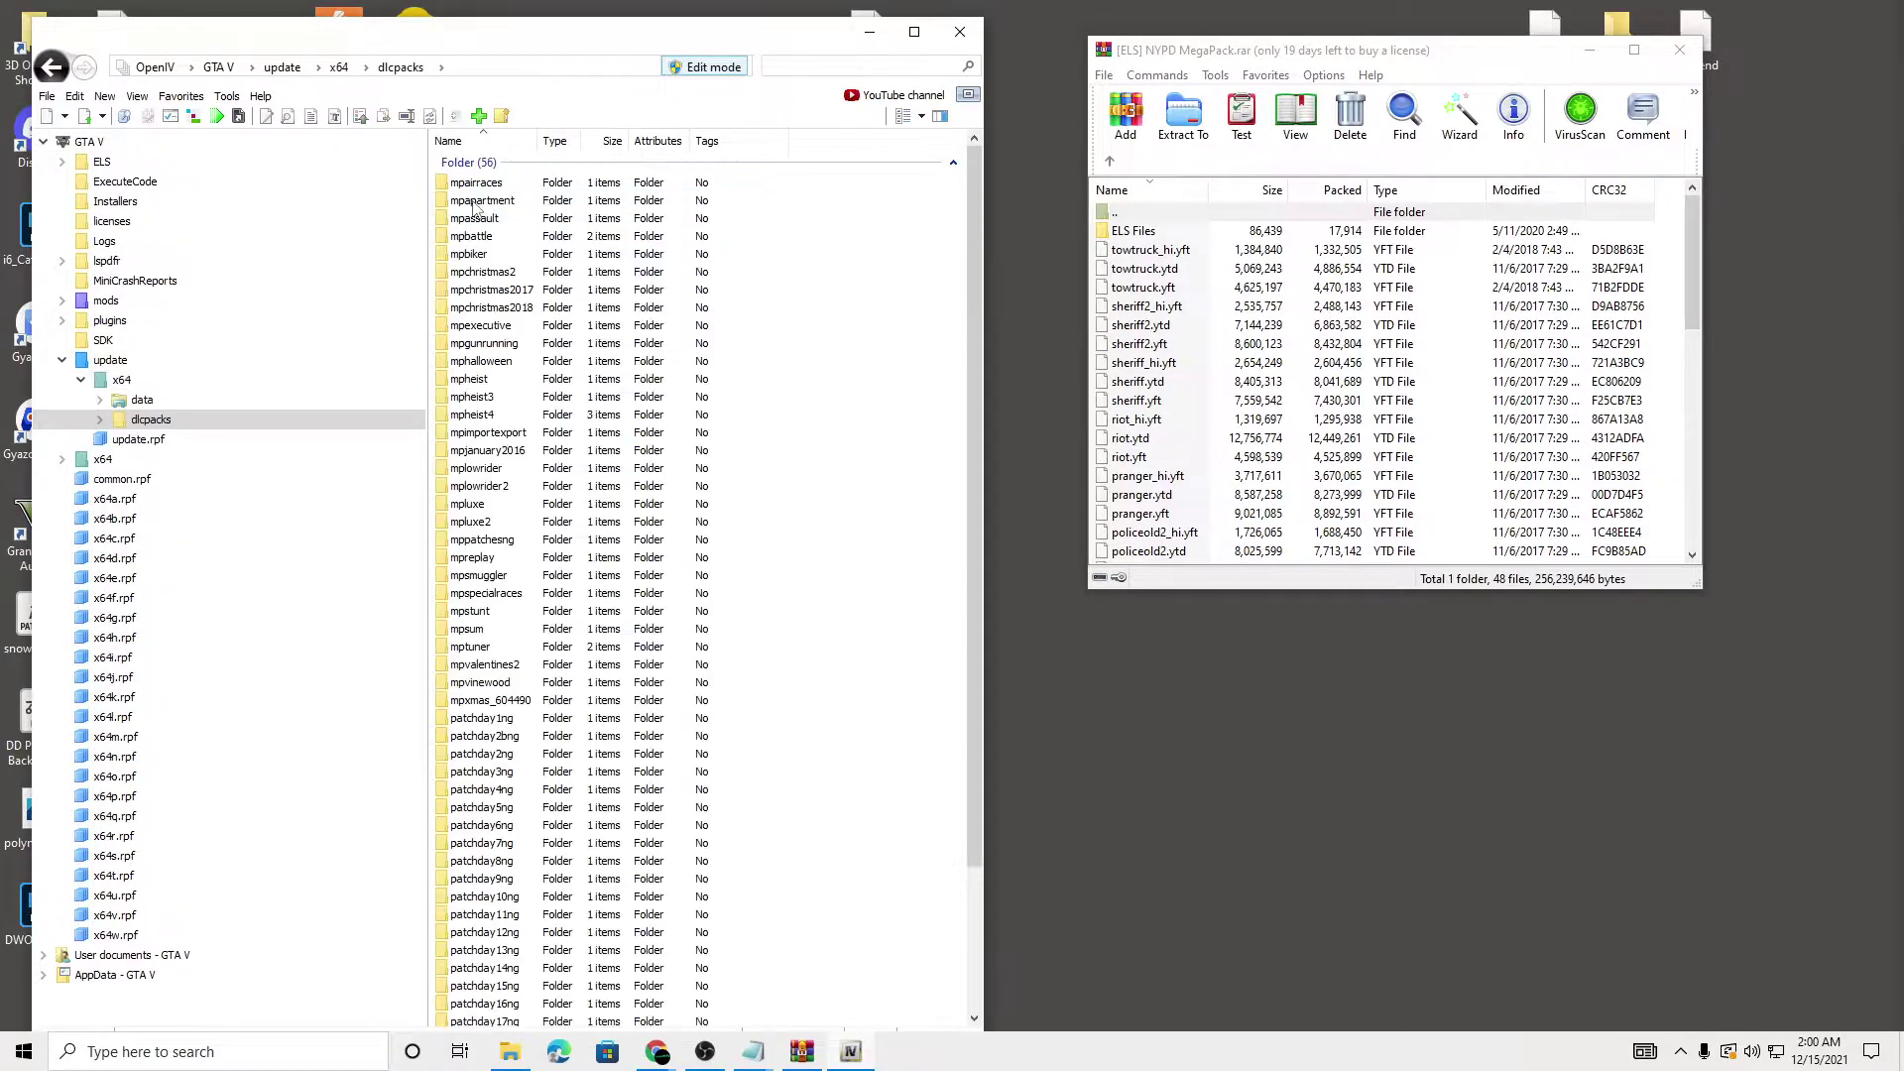
left_click_drag(975, 268, 950, 652)
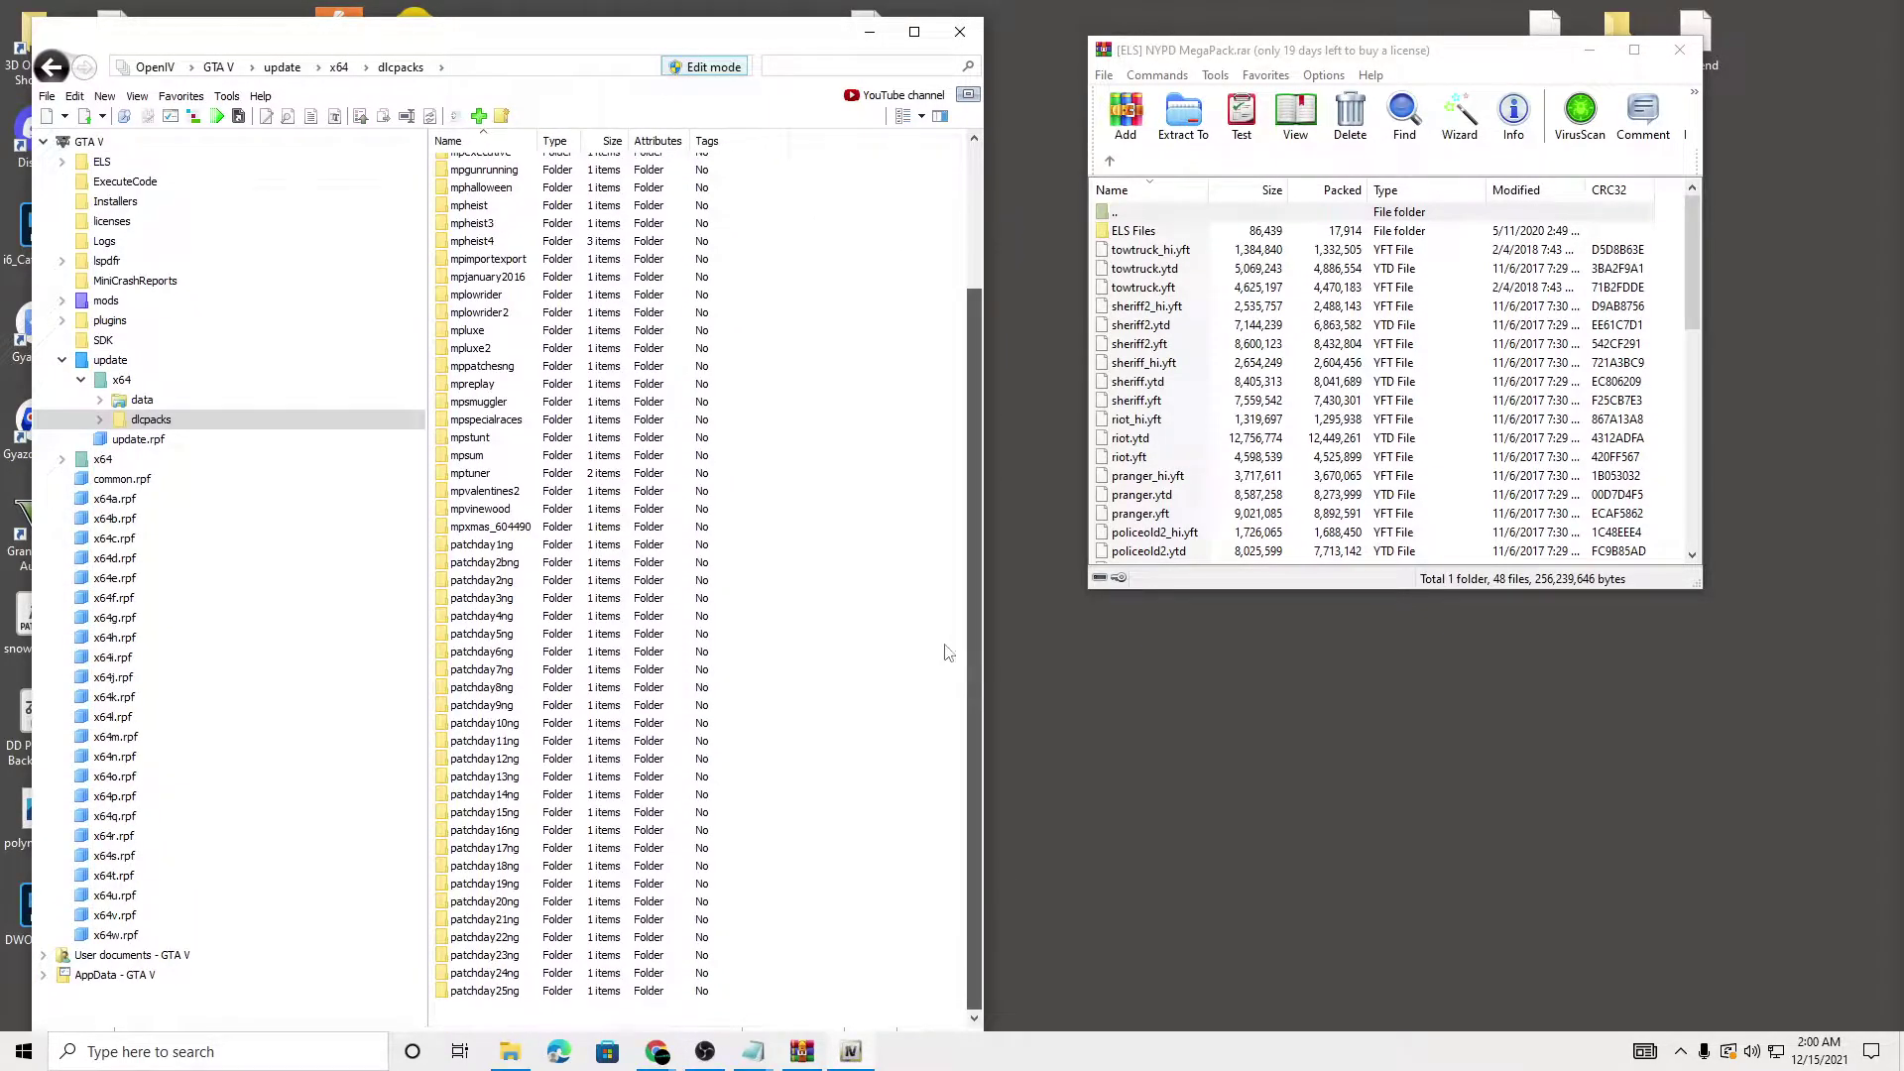
double_click(527, 995)
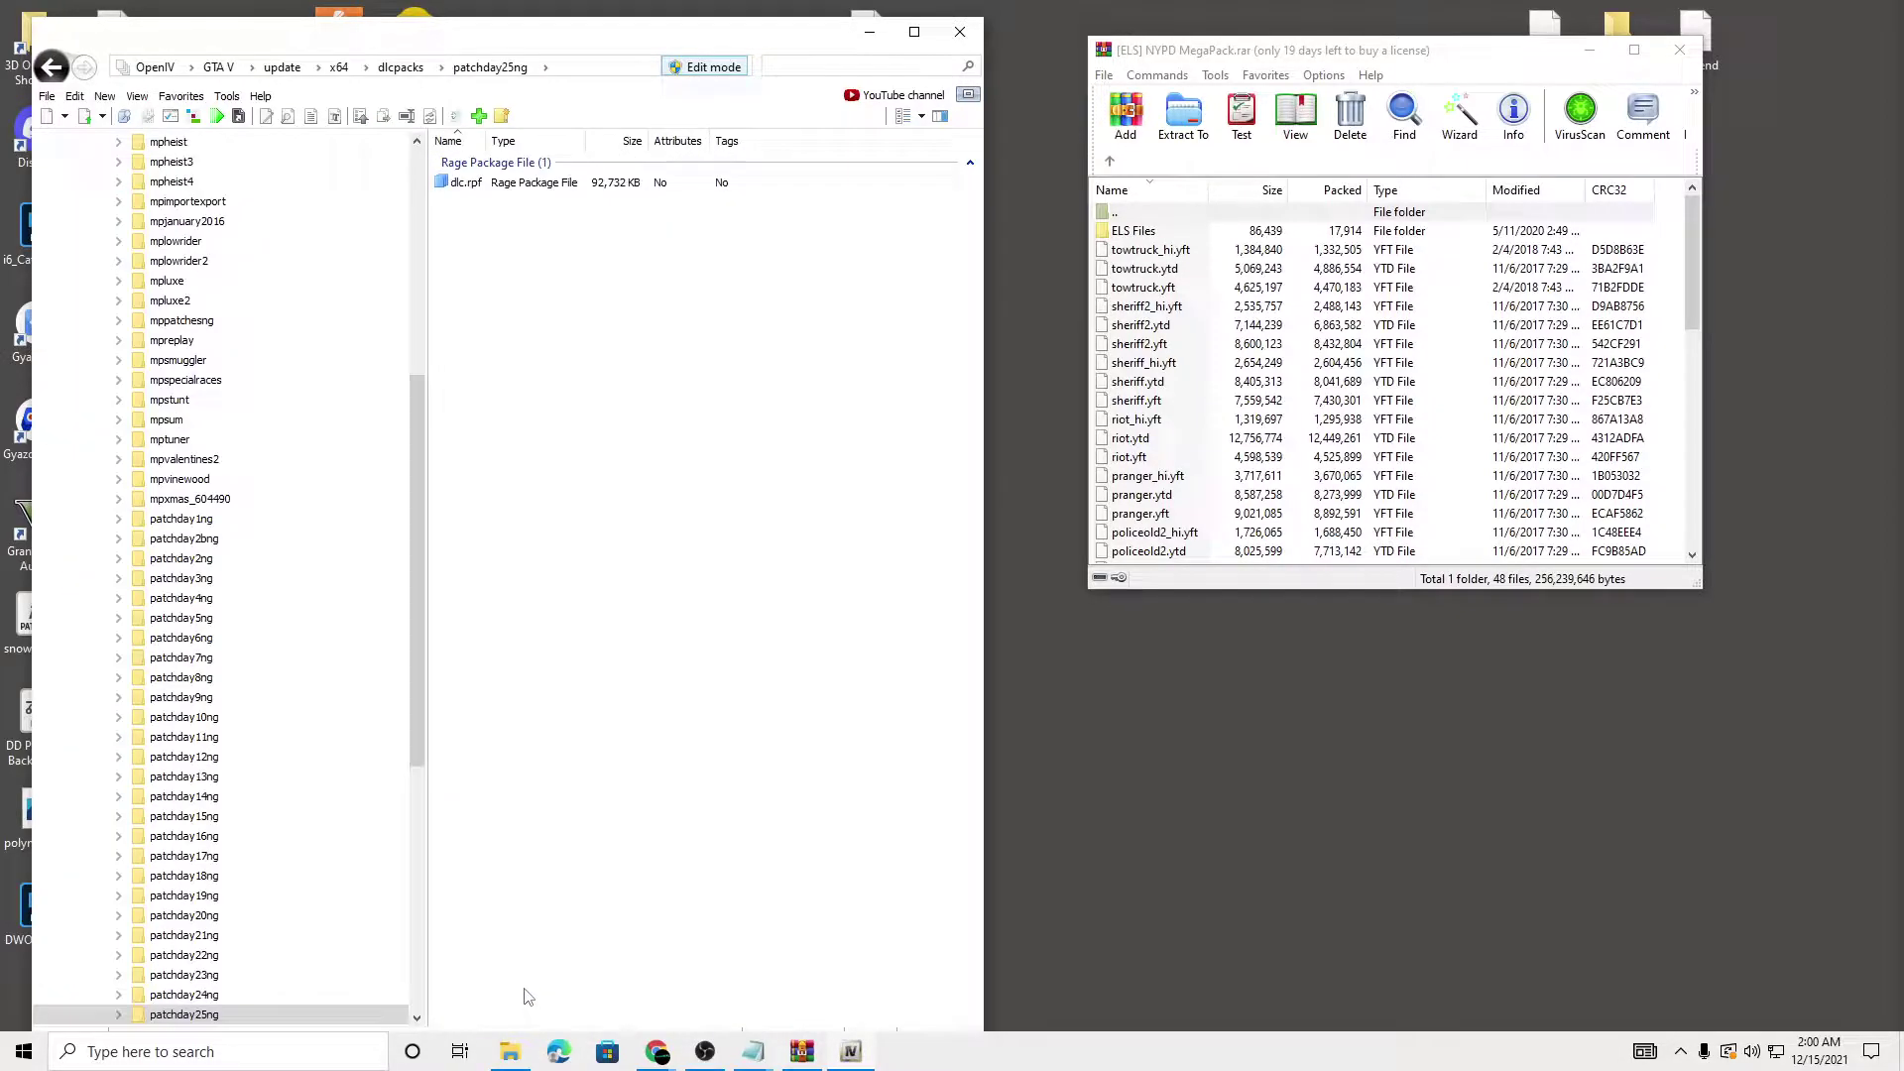
double_click(501, 184)
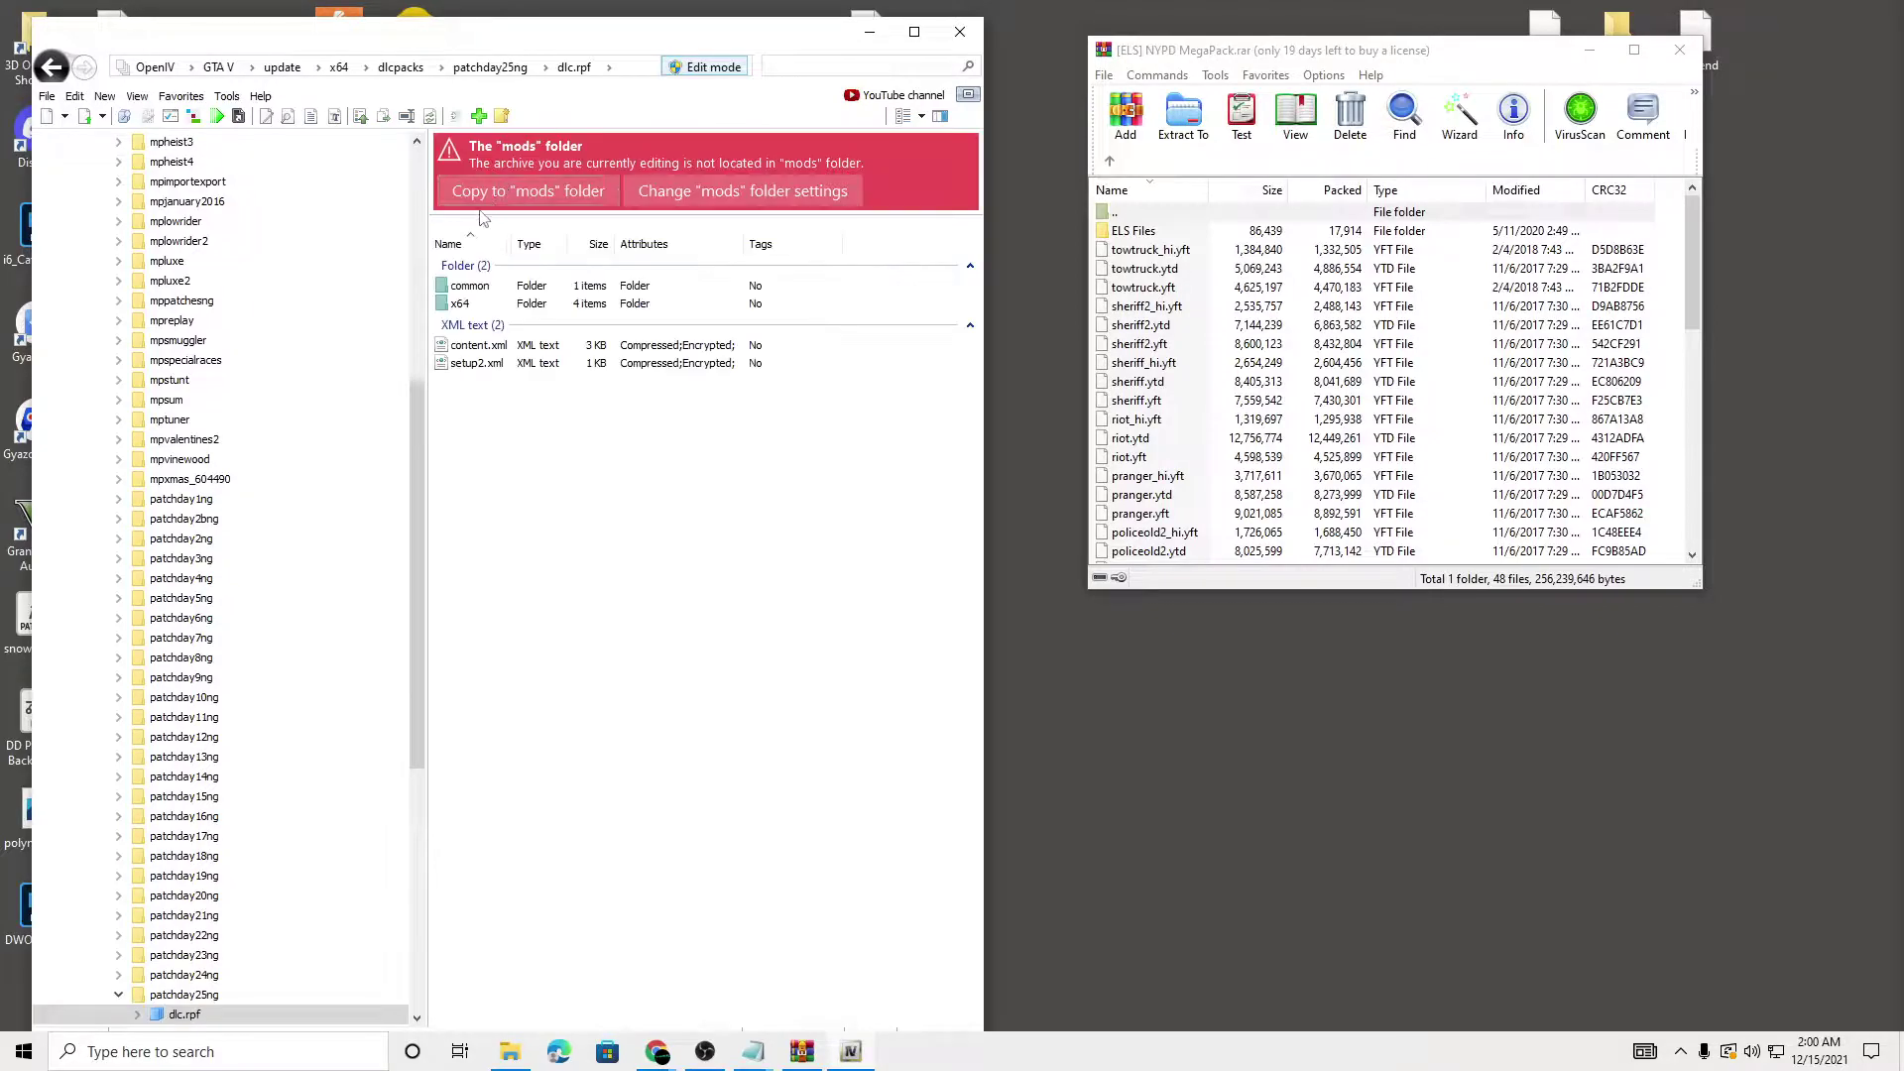
left_click(527, 190)
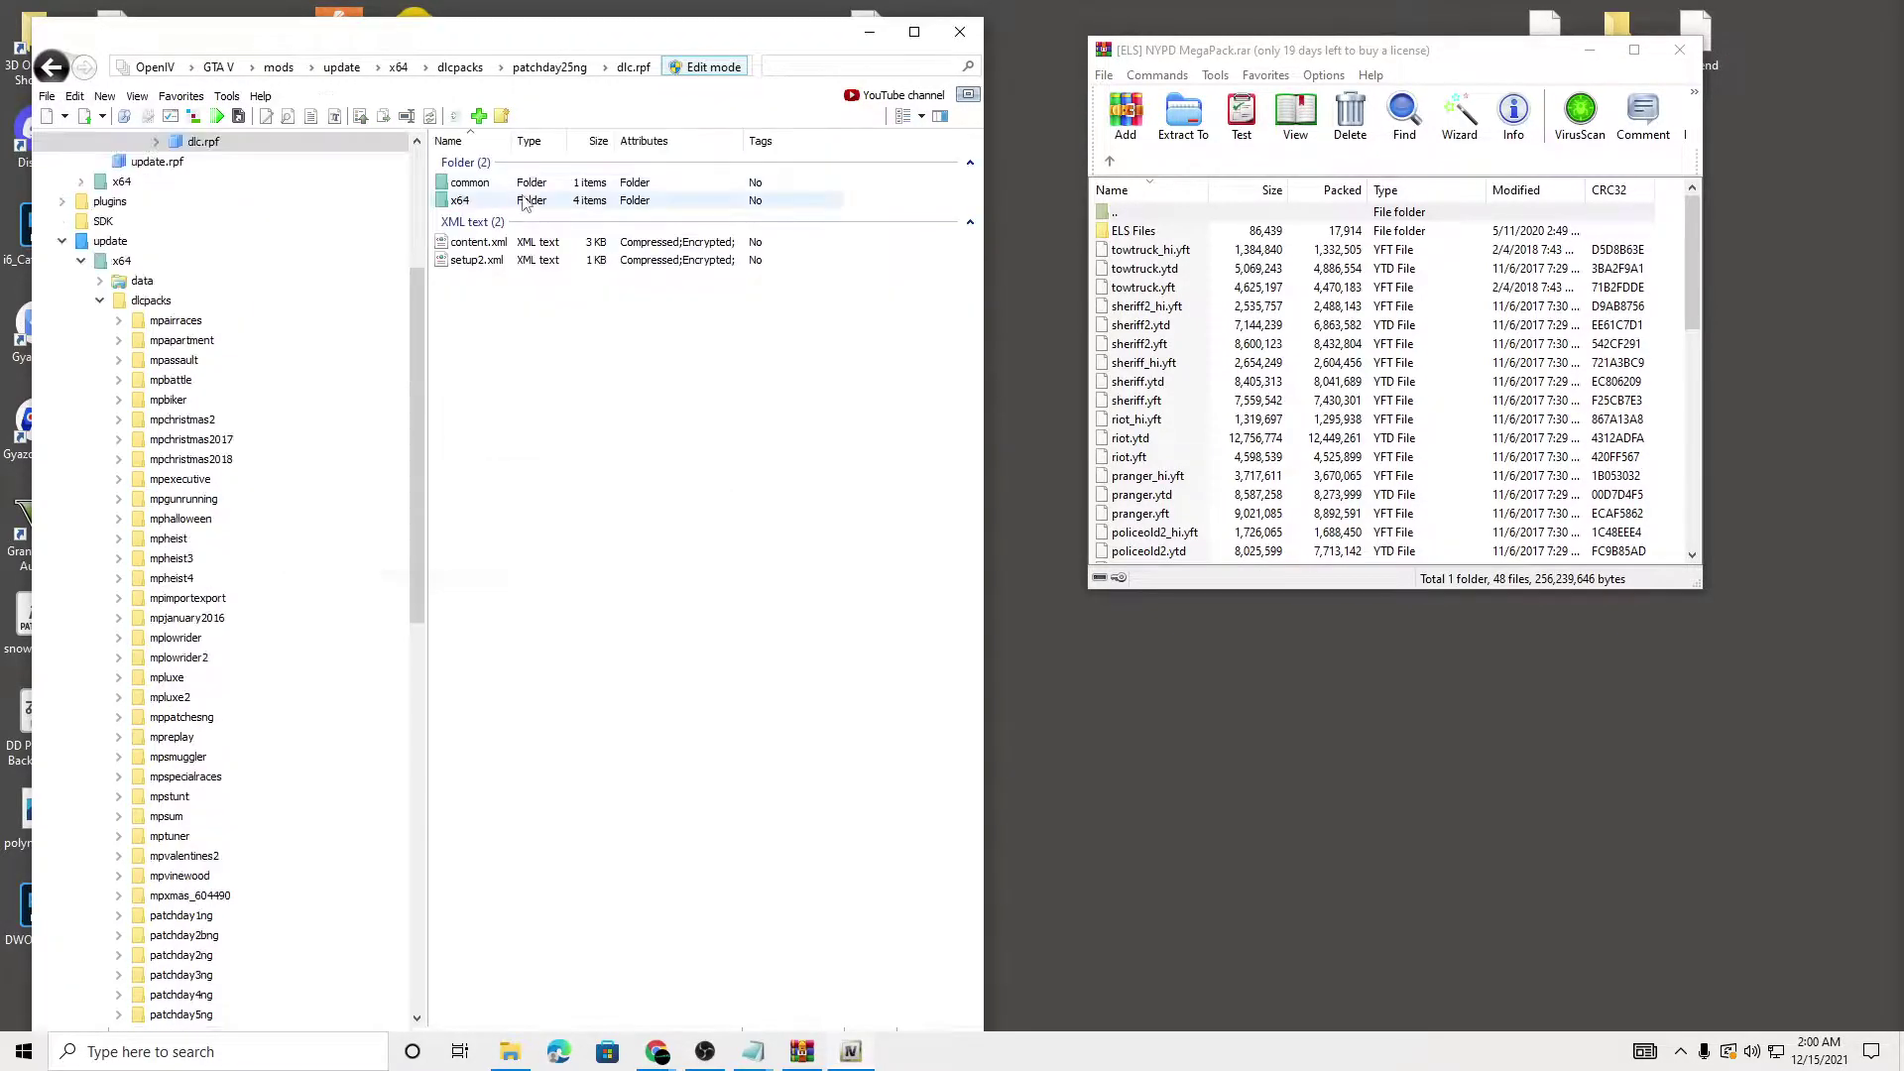
Open x64/levels/gta5/vehicles.rpf inside the copied dlc.rpf and add all the pack's YFT and YTD vehicle files from the archive
double_click(503, 201)
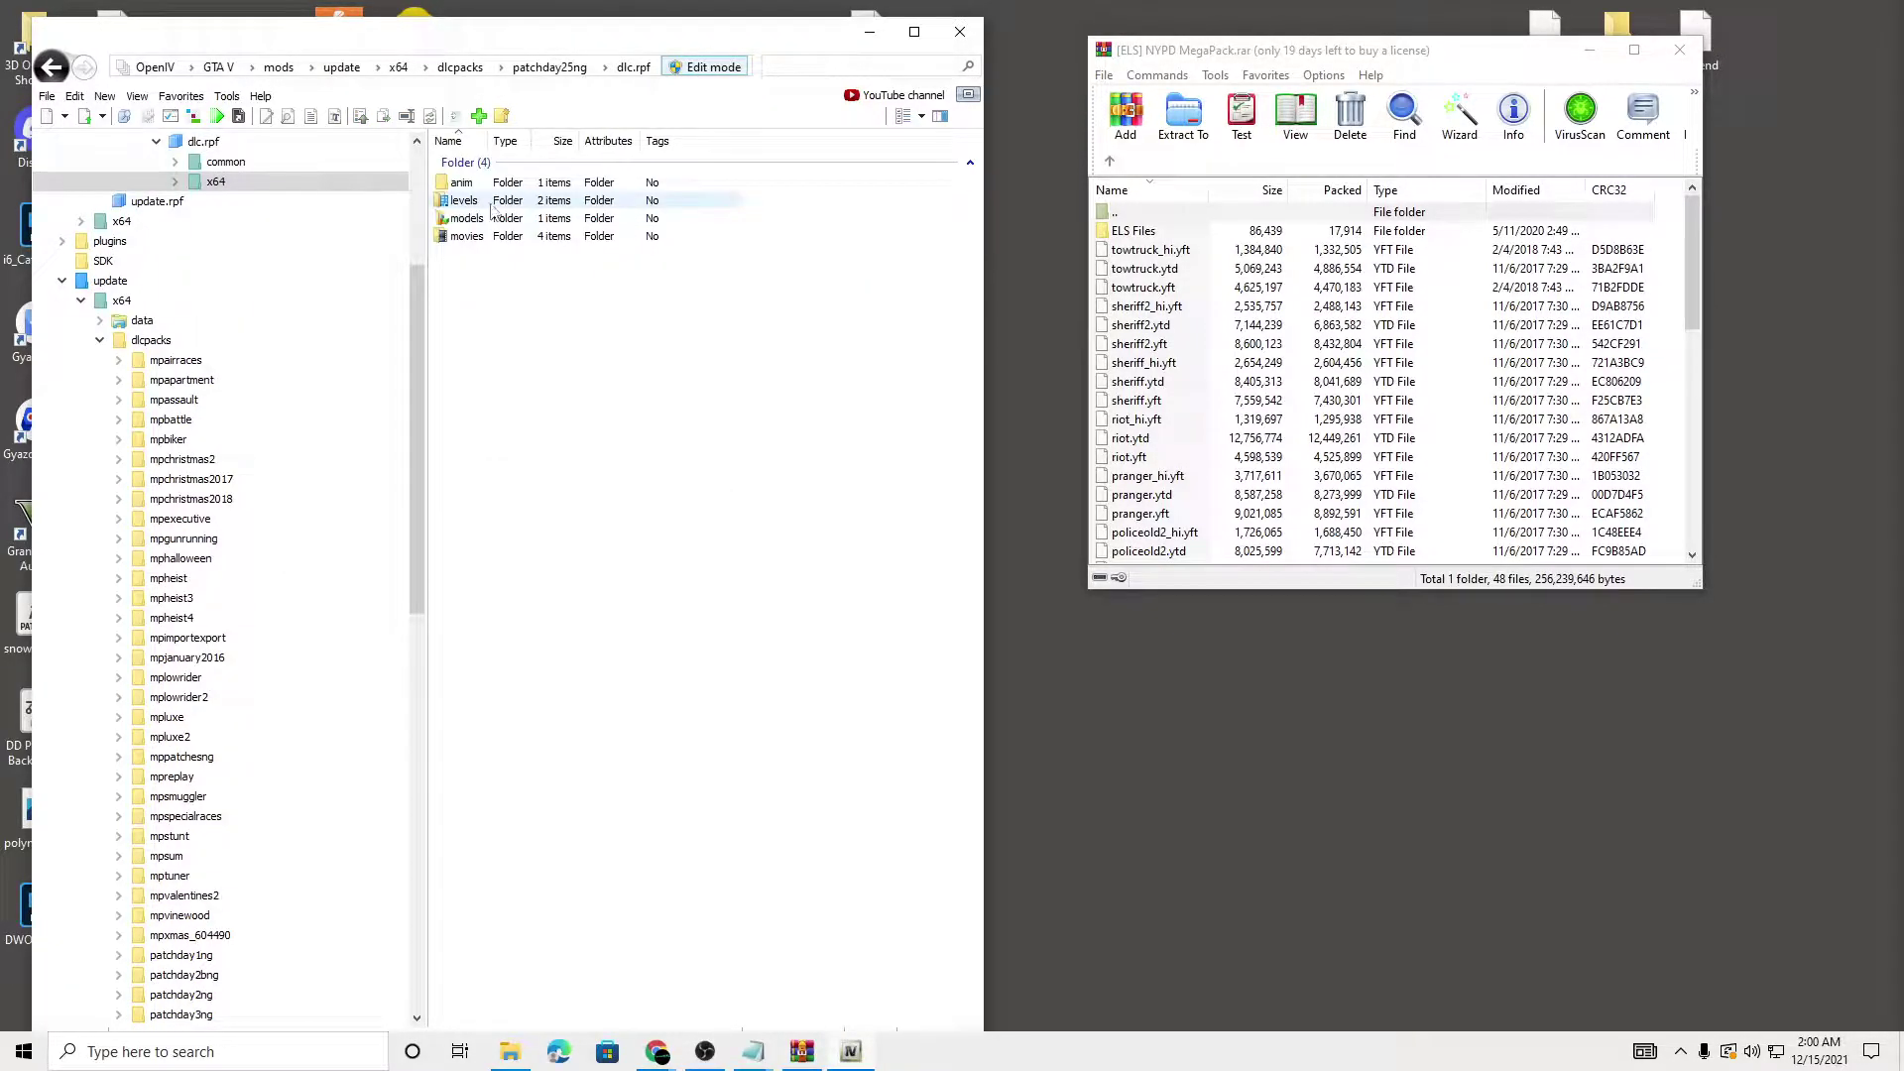
double_click(490, 202)
double_click(466, 183)
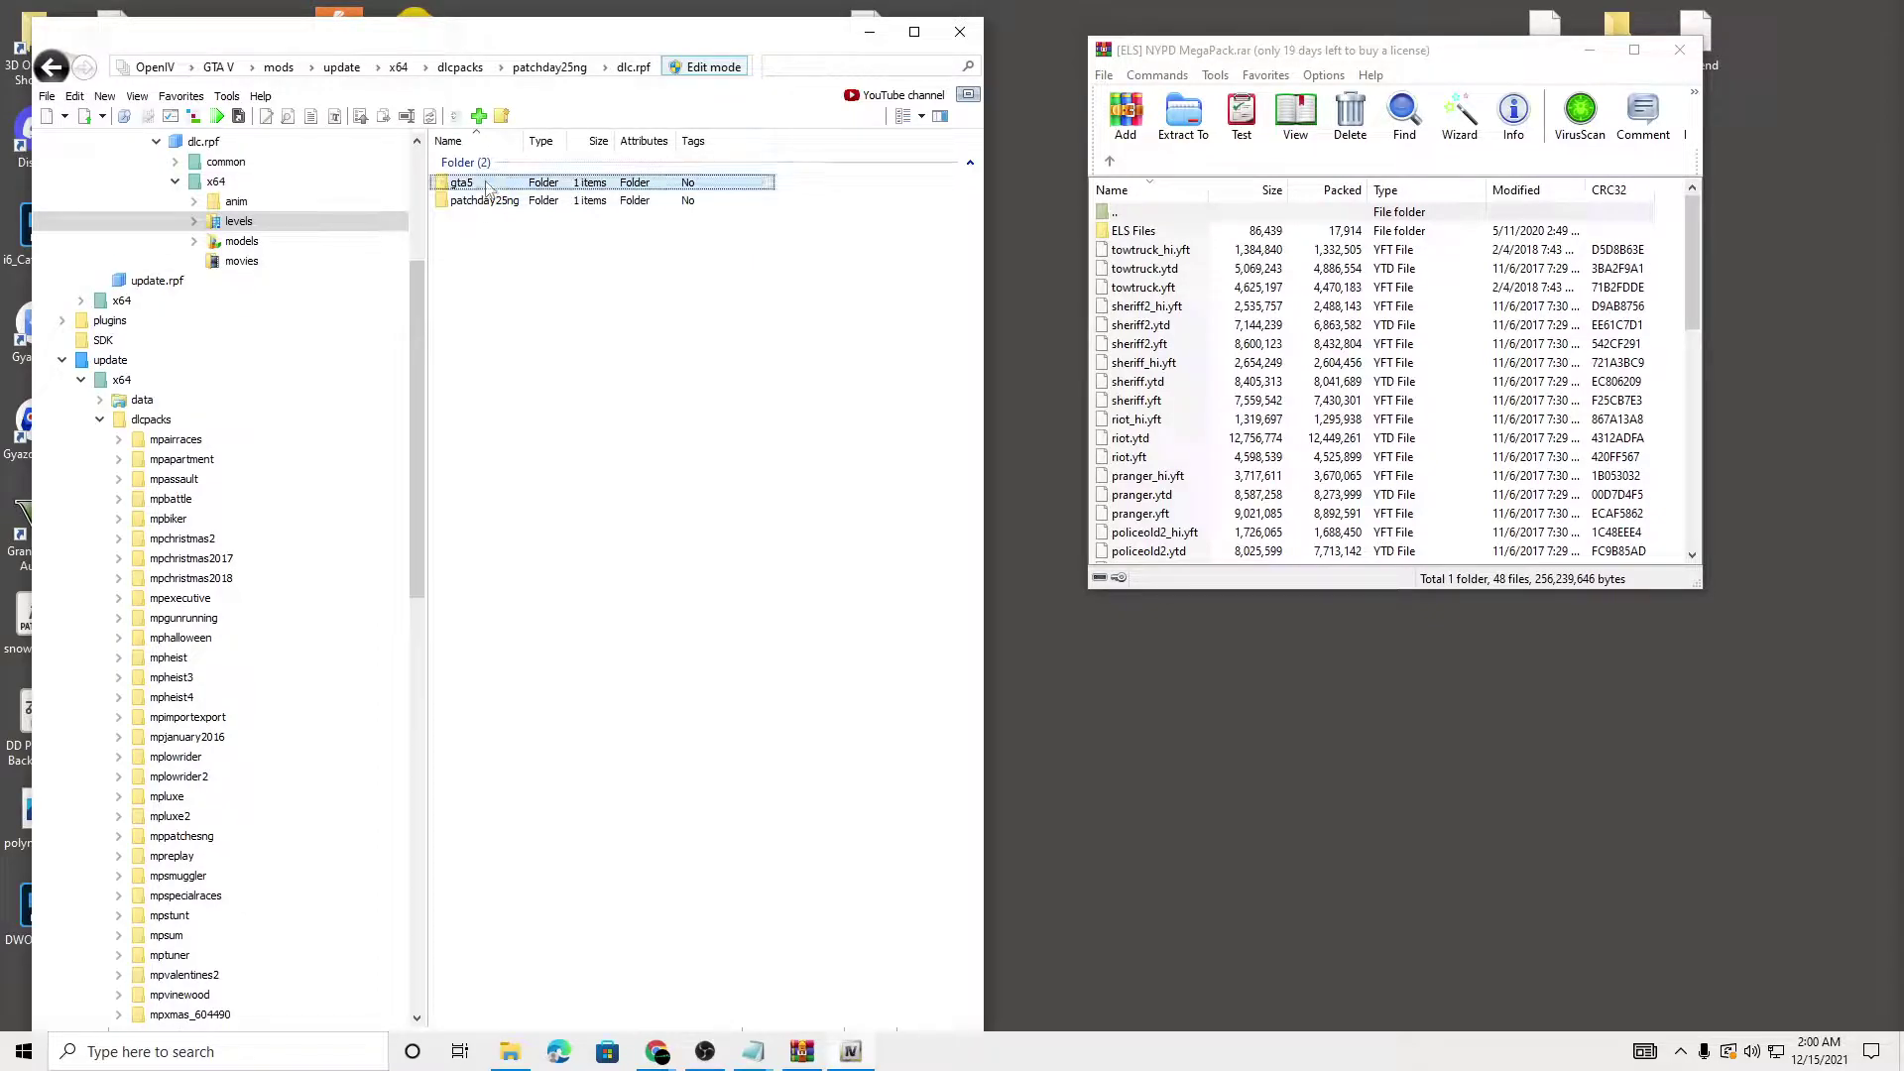
double_click(533, 191)
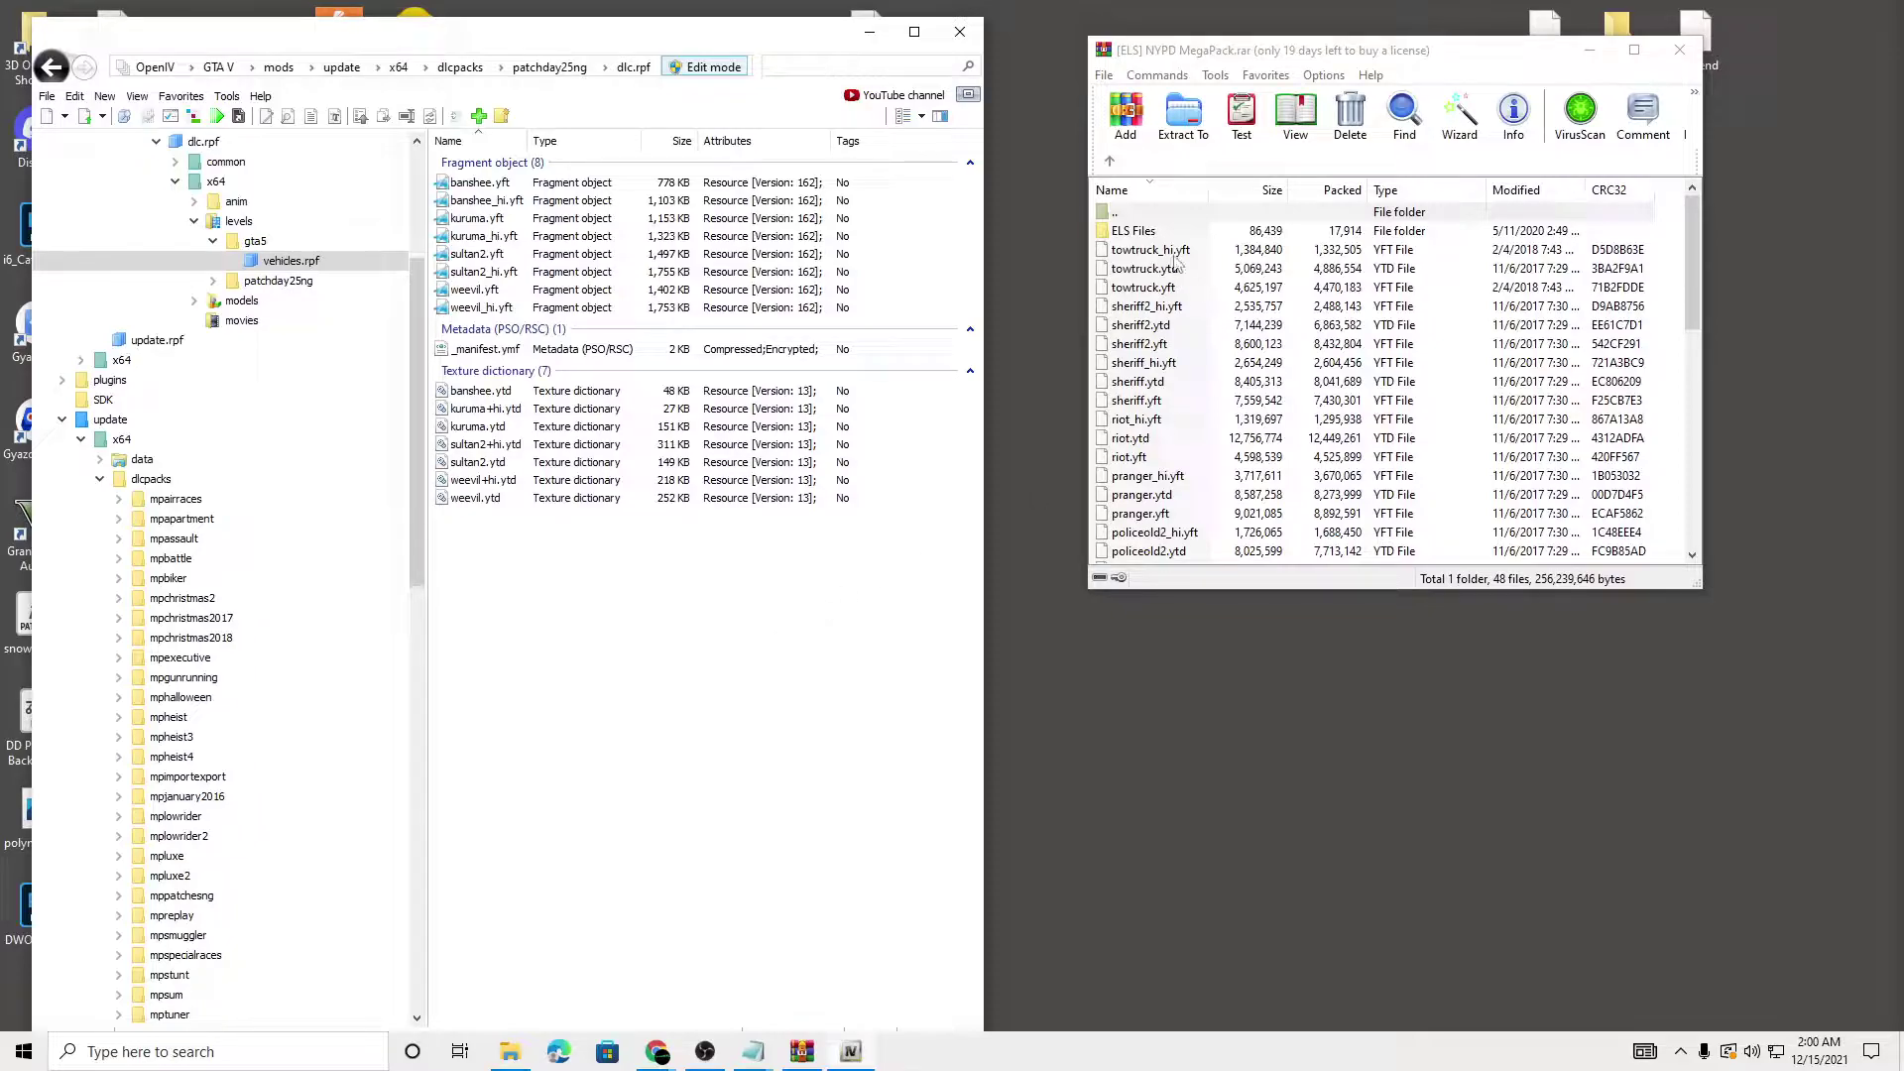
left_click_drag(1641, 264, 1327, 699)
left_click_drag(1396, 450, 616, 645)
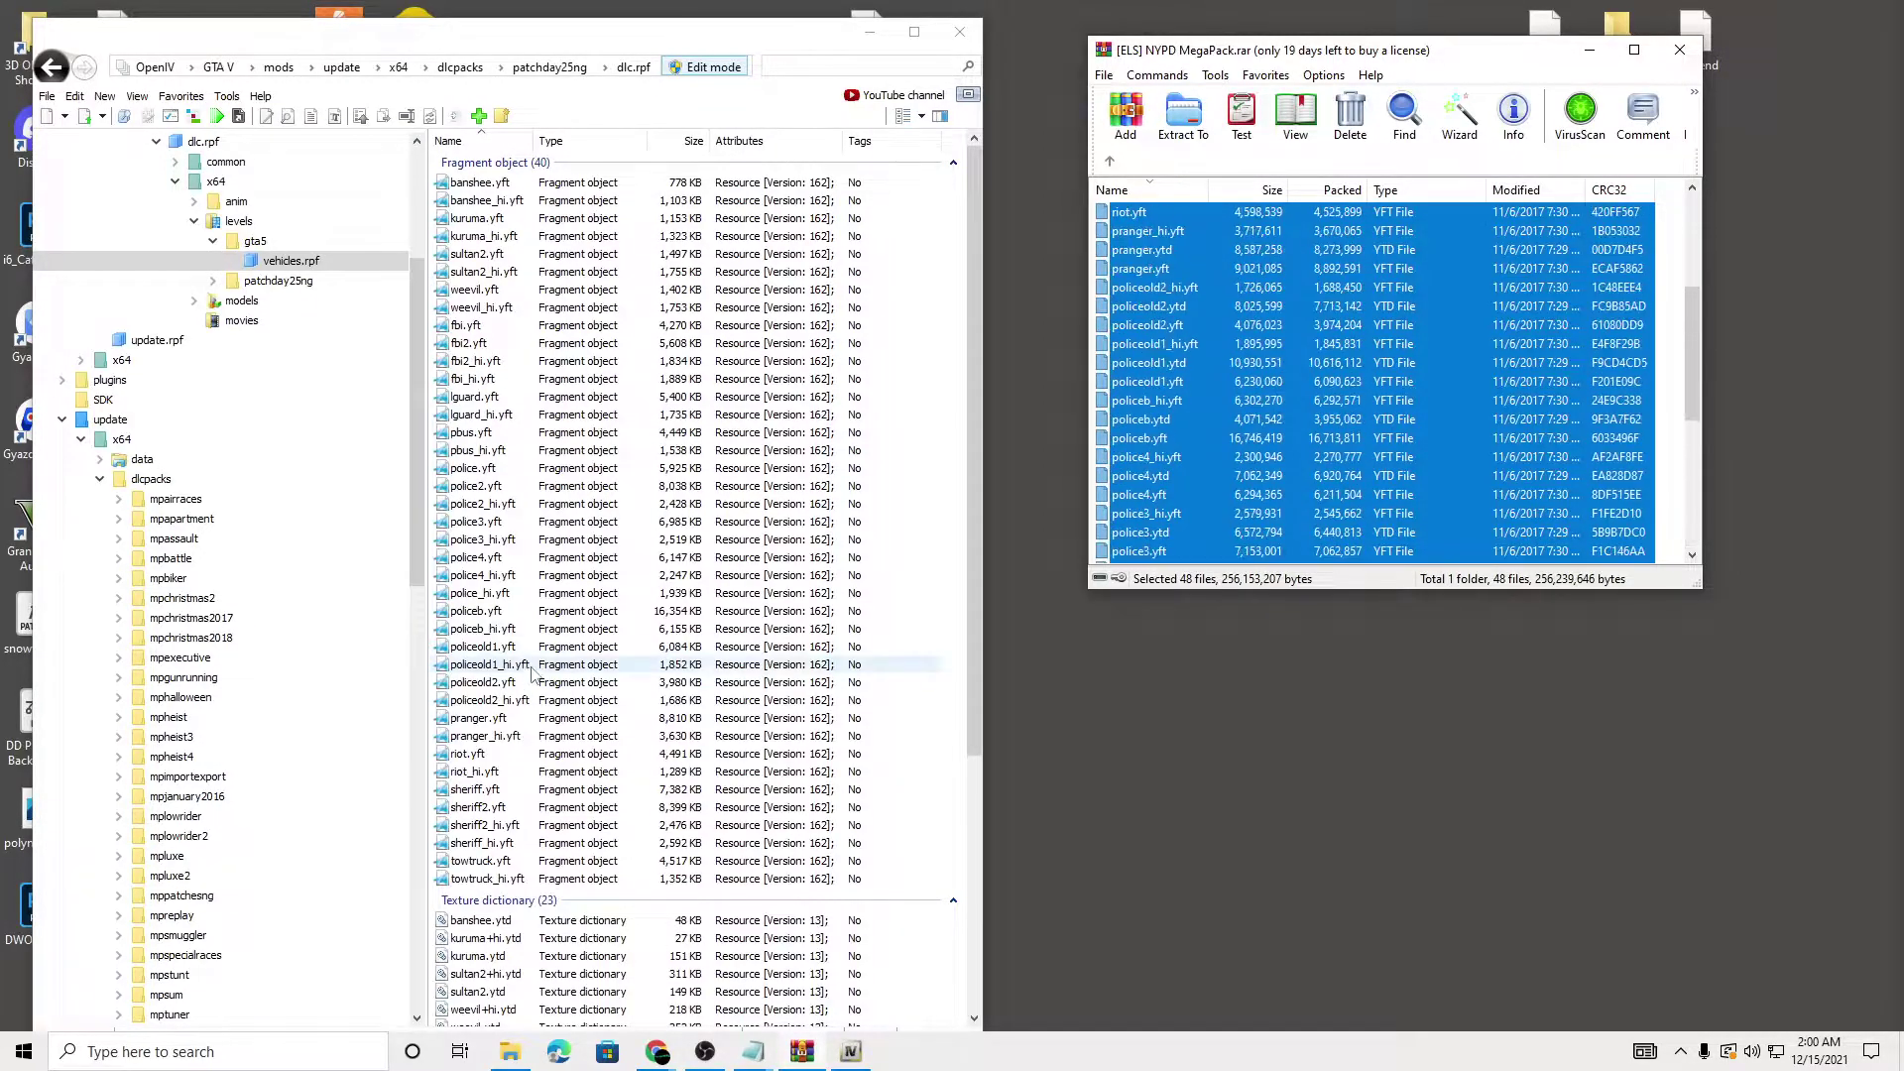
left_click(1671, 350)
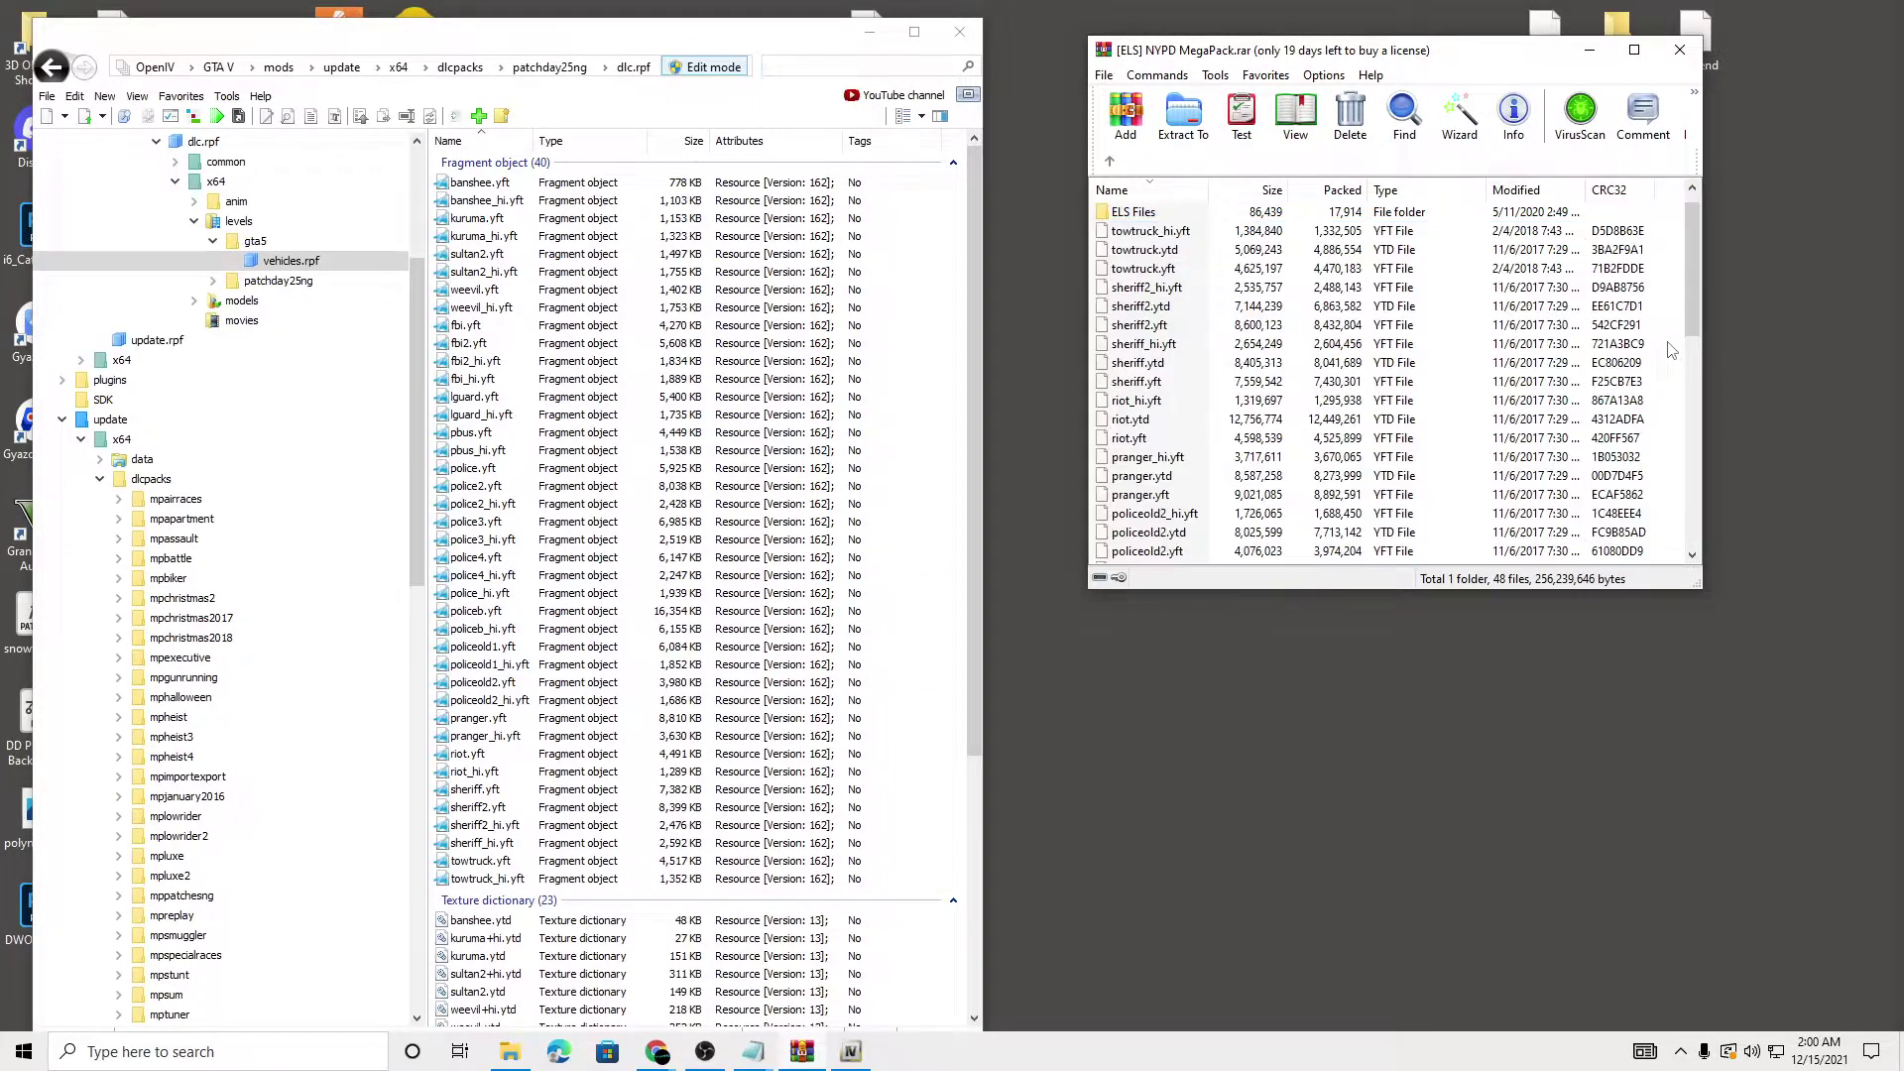
Check the archive's ELS Files folder, open Install.txt from its Meta Files folder, and place the note below the archive's file list
double_click(1162, 213)
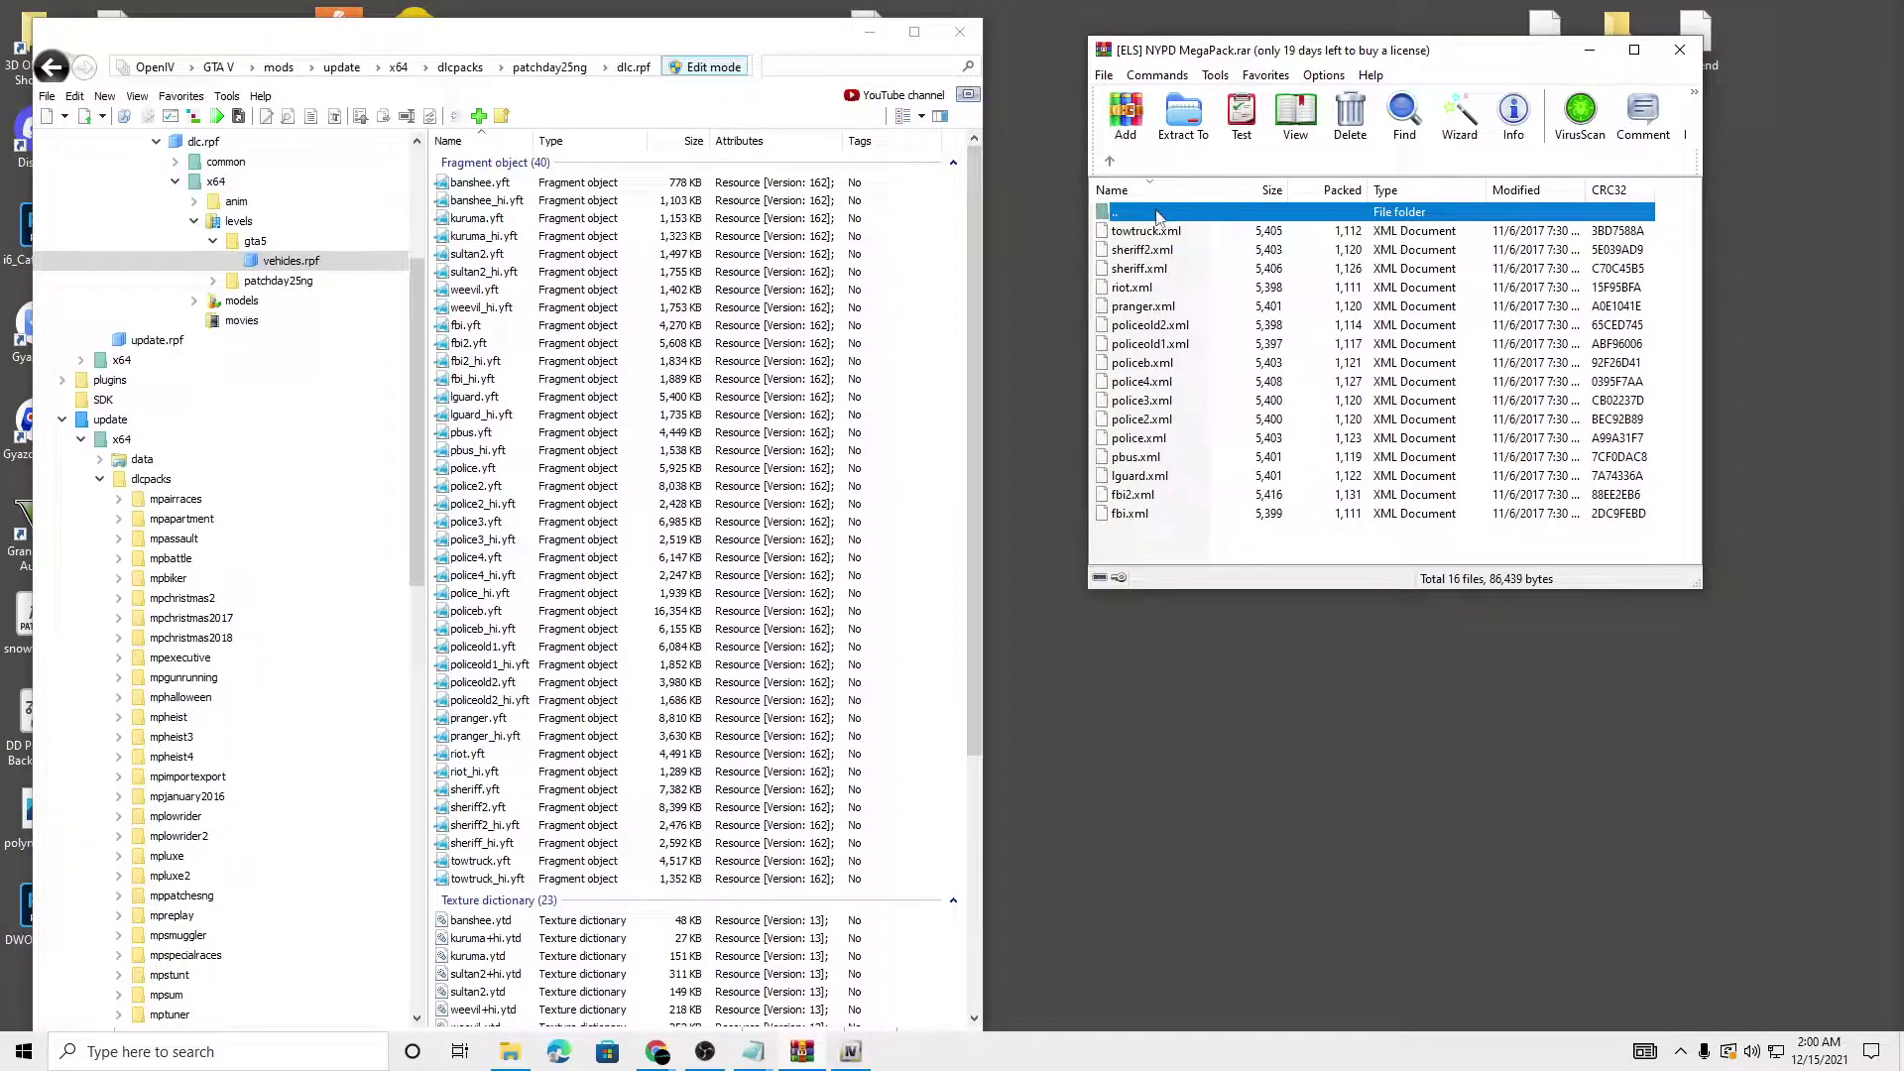
double_click(1151, 216)
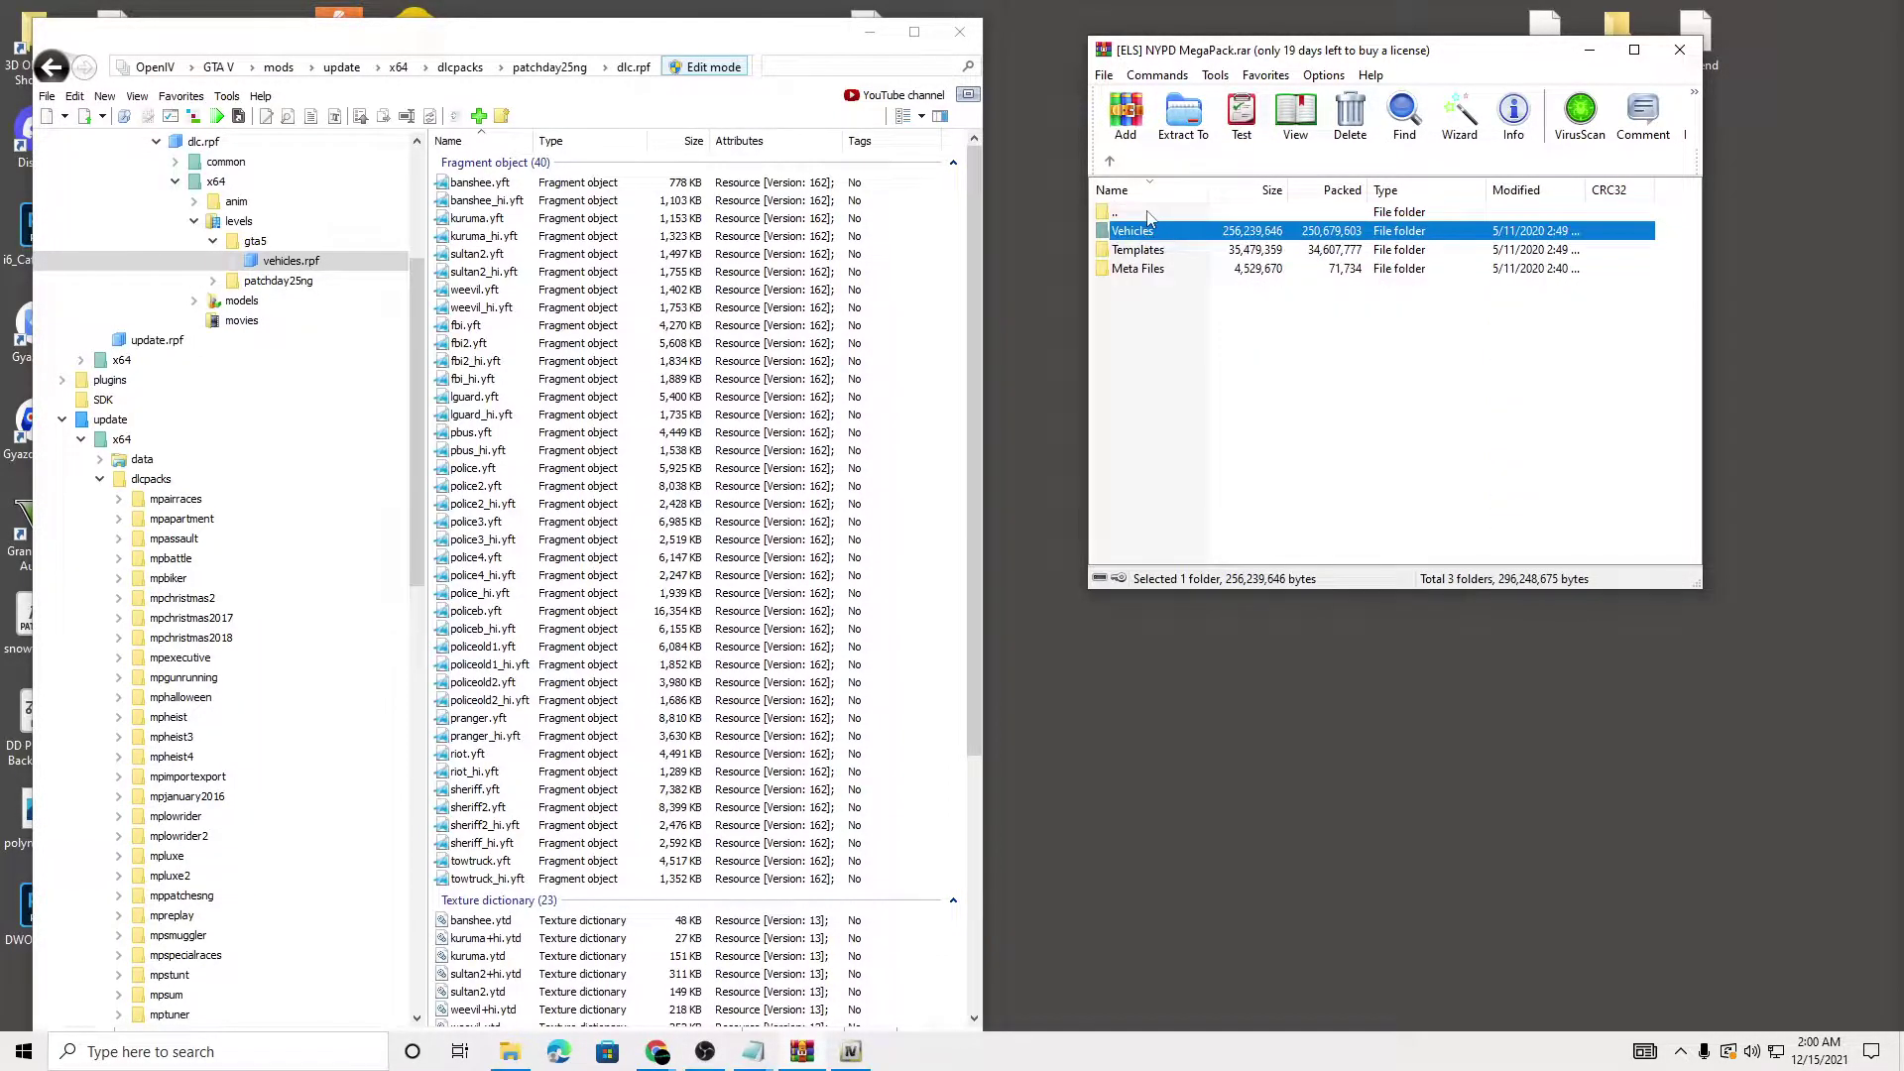
double_click(1162, 272)
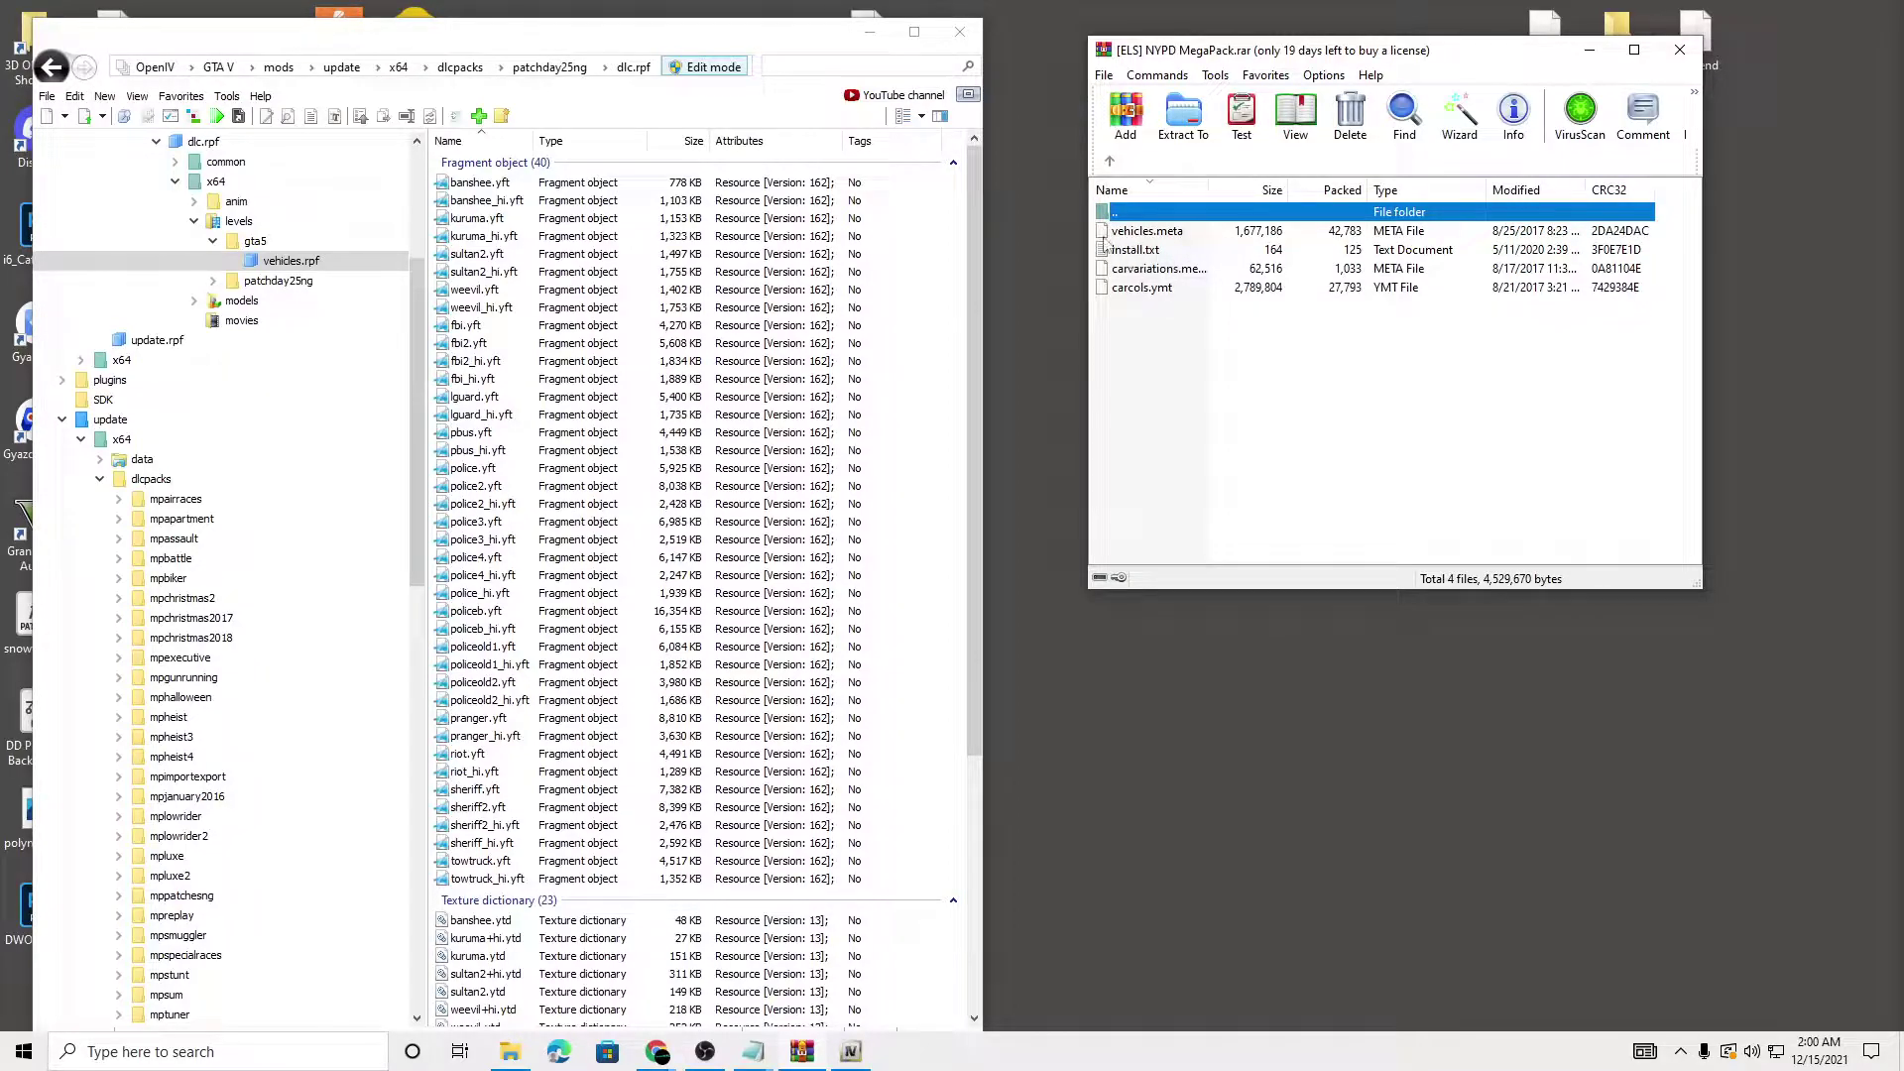
double_click(1160, 251)
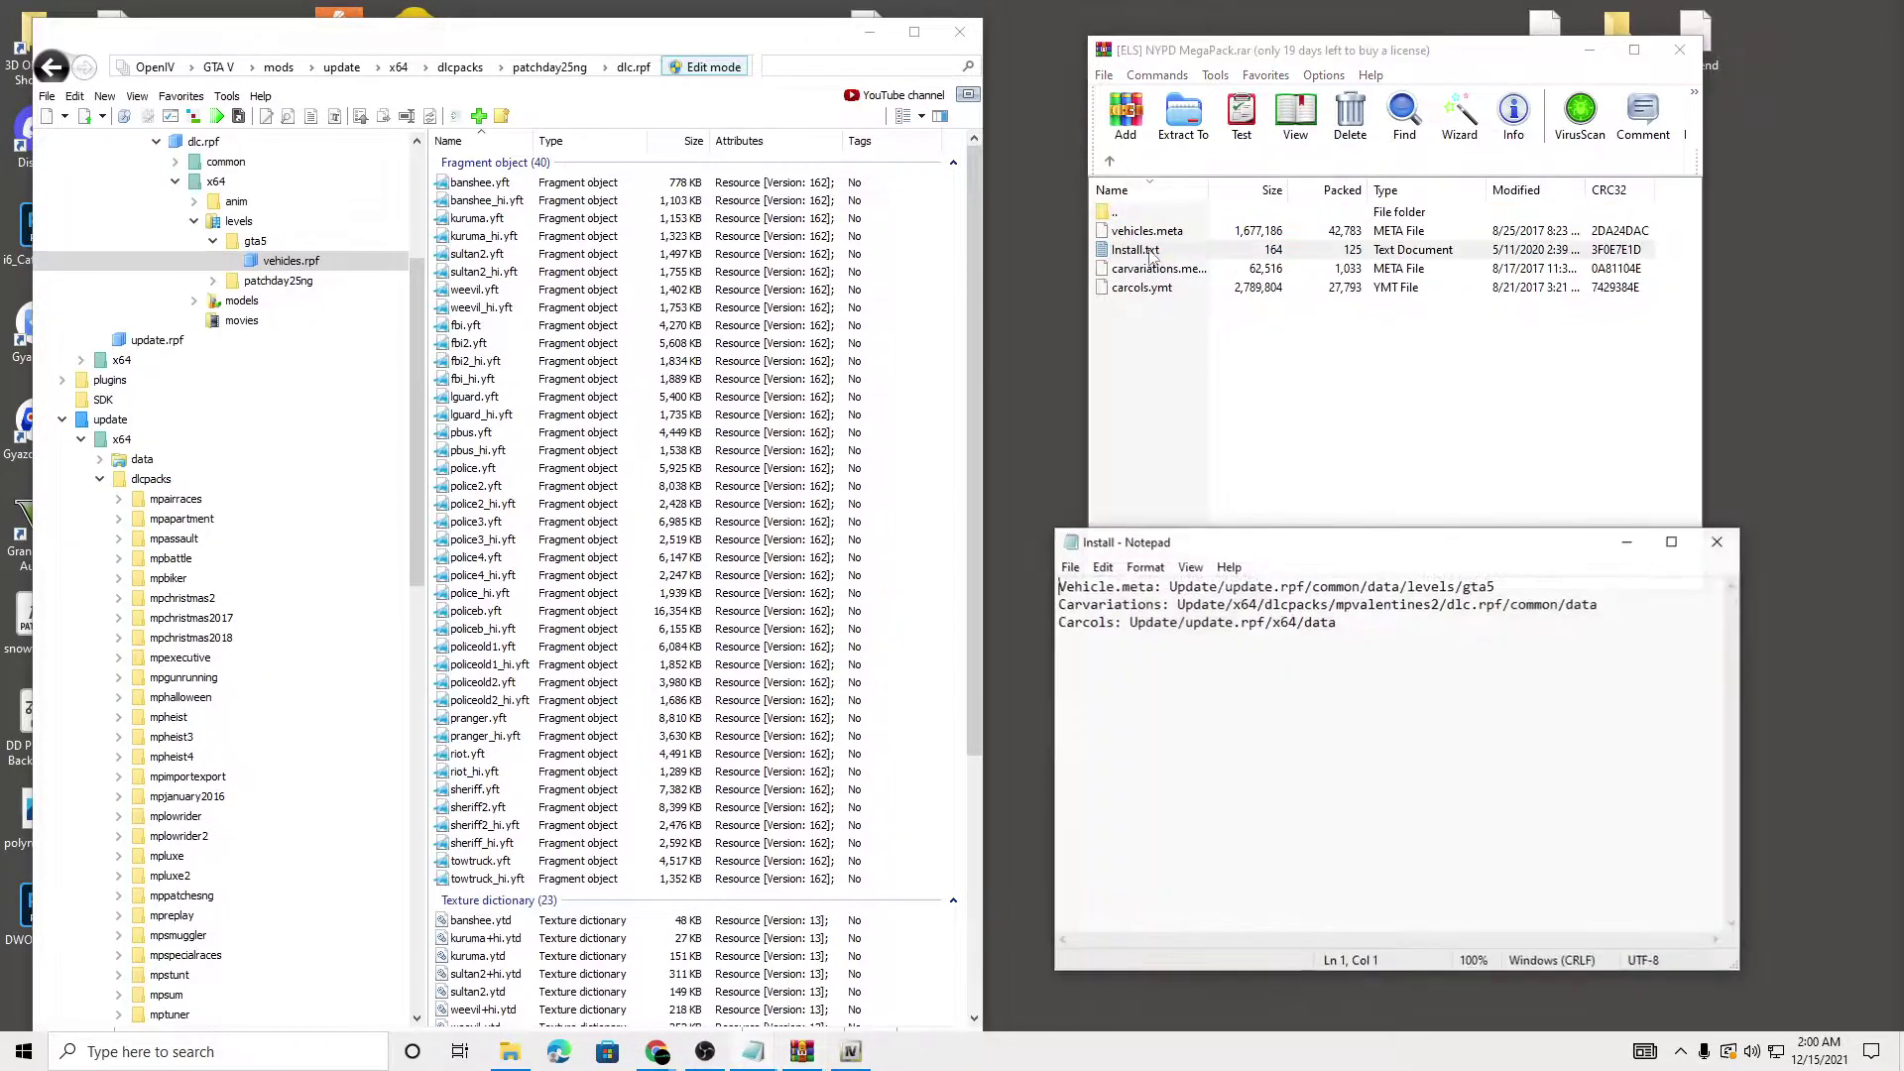
left_click_drag(1255, 545, 1278, 416)
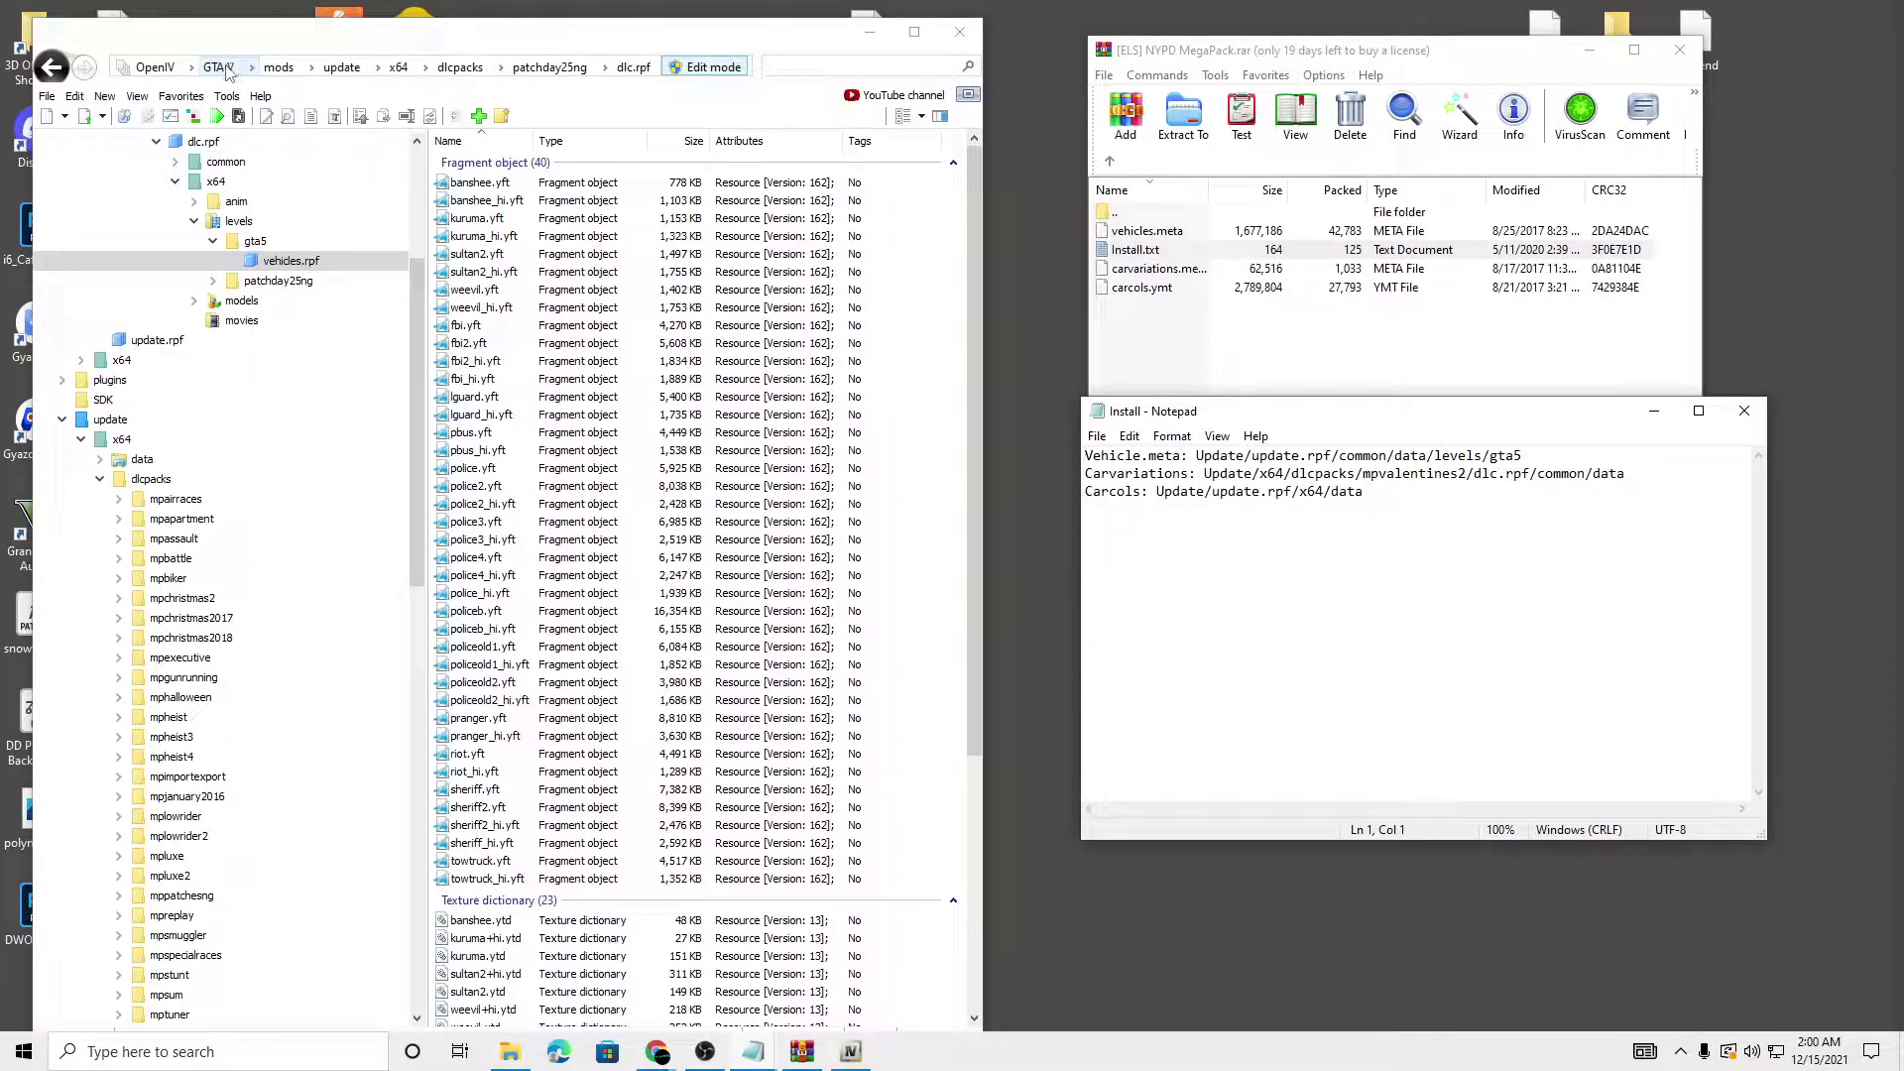
From the GTA V root, open update/update.rpf as the install note specifies and switch to its copy in the "mods" folder
left_click(220, 67)
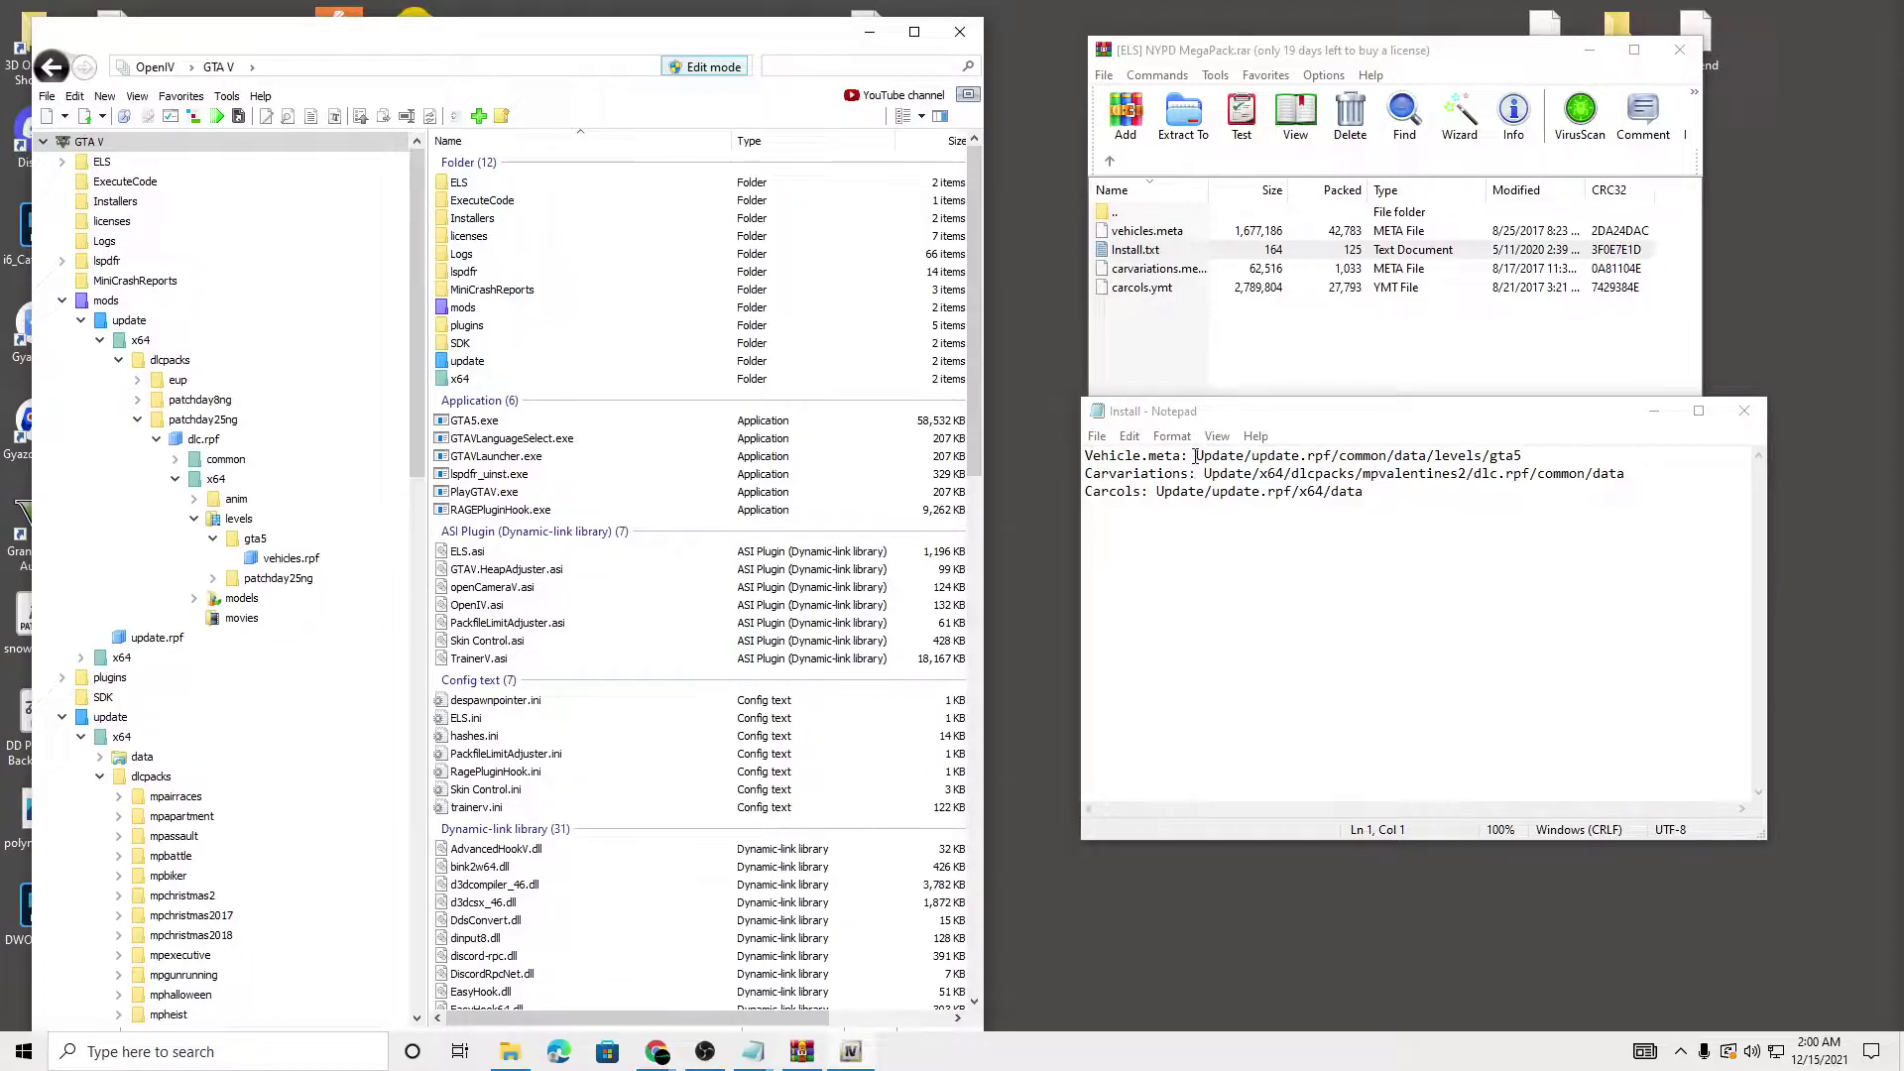
left_click_drag(1196, 455, 1517, 457)
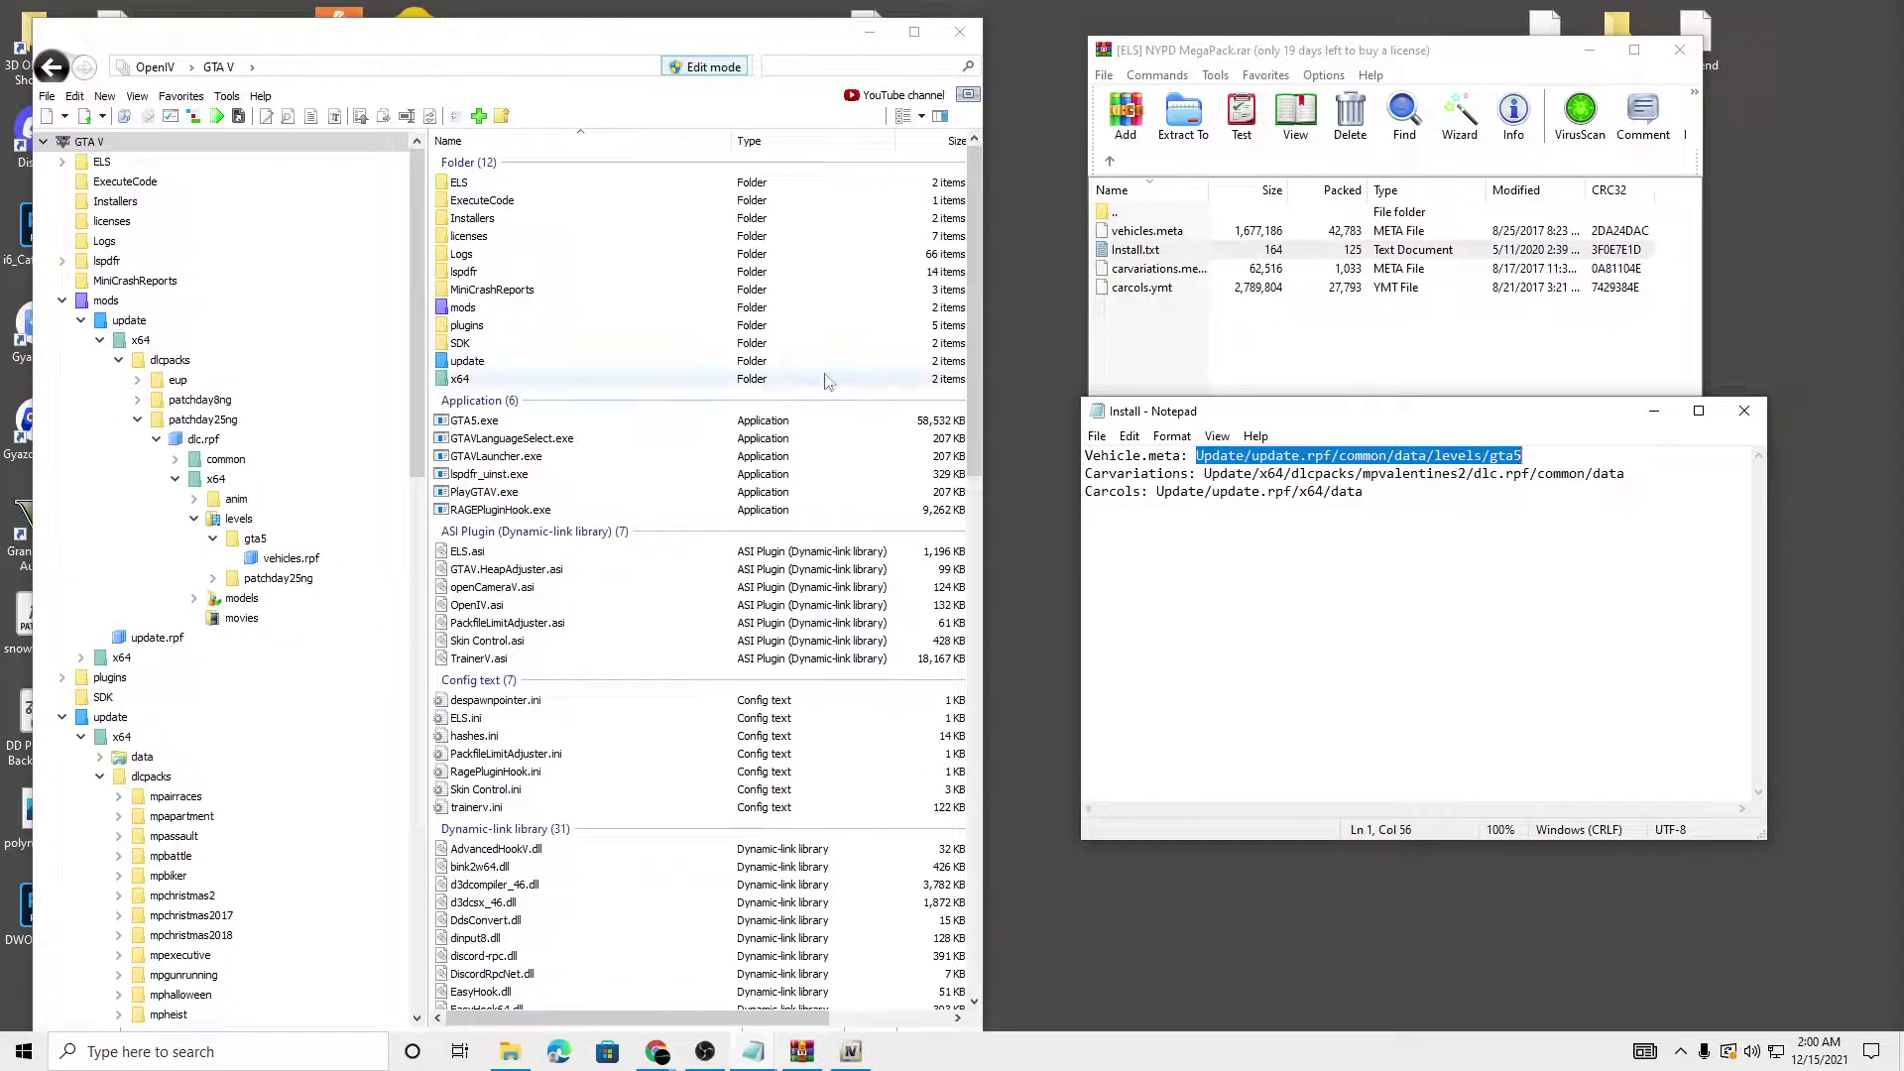
left_click(508, 363)
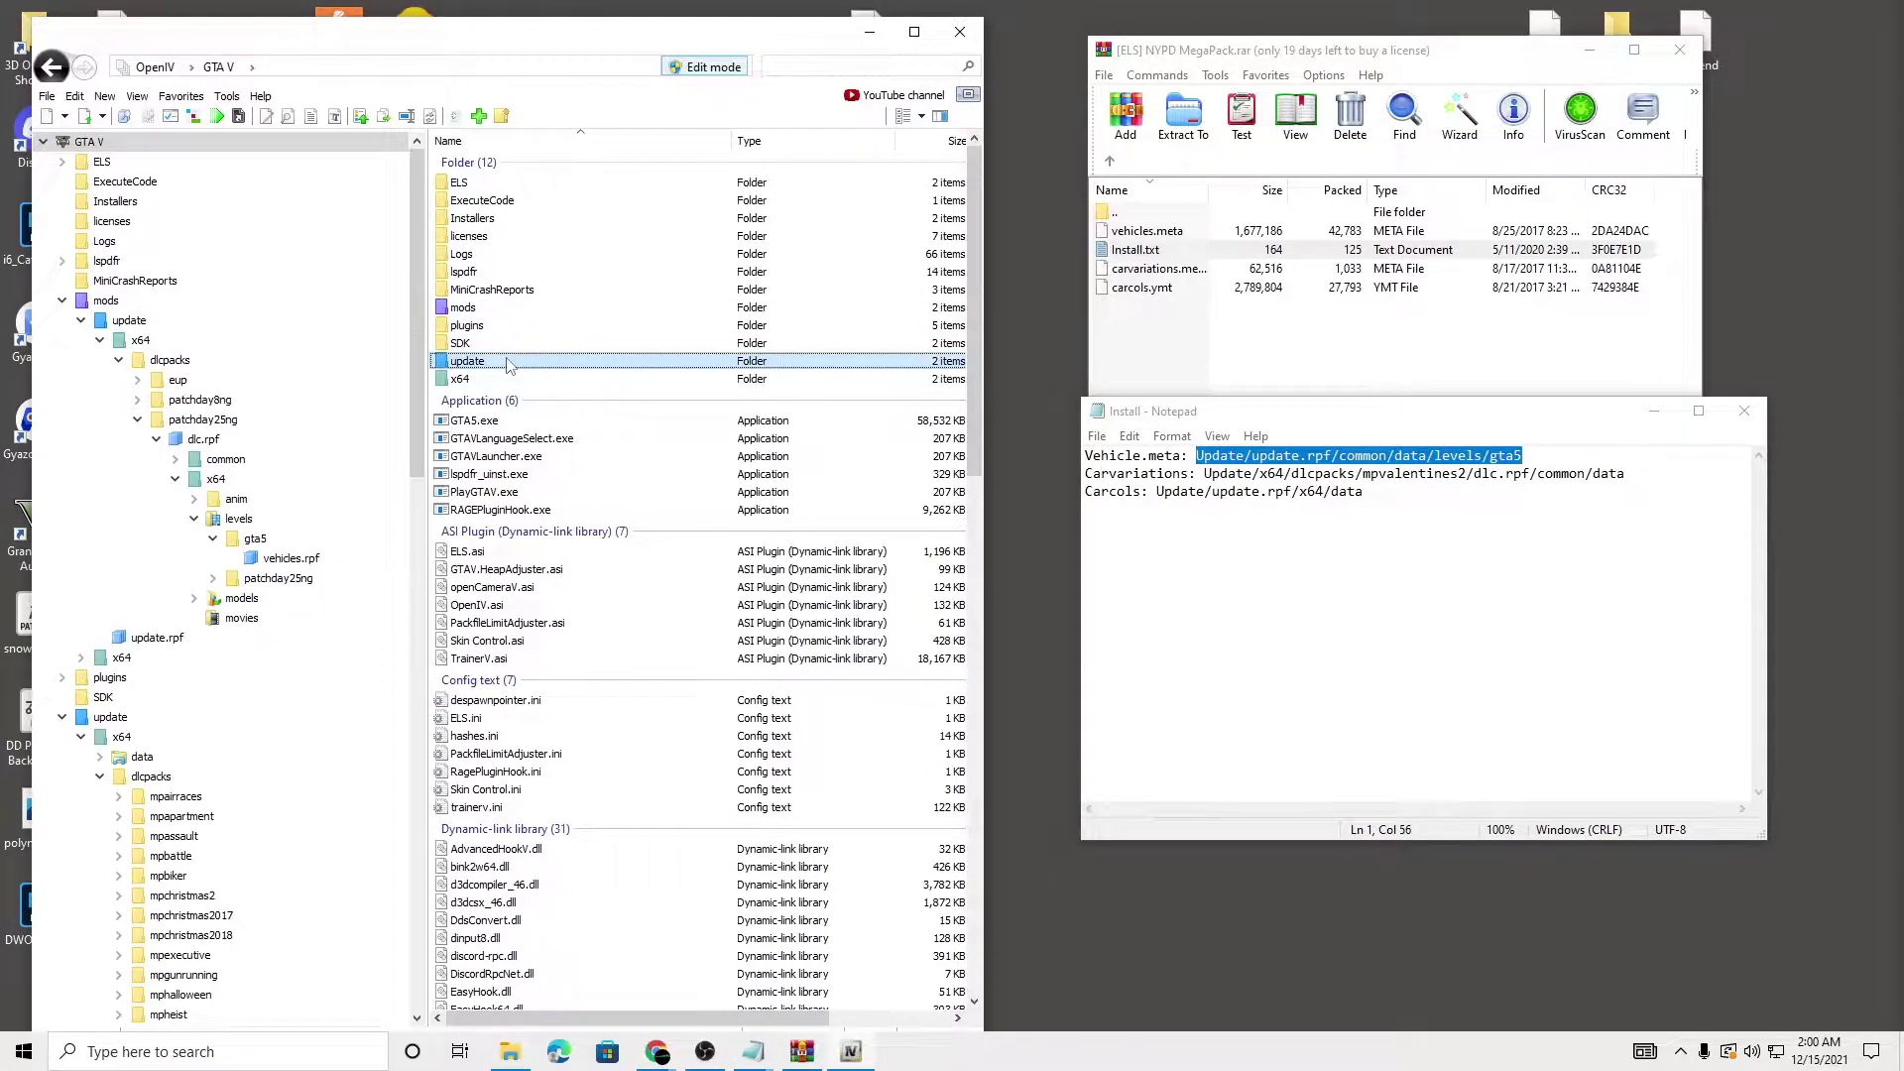
double_click(575, 367)
left_click(519, 226)
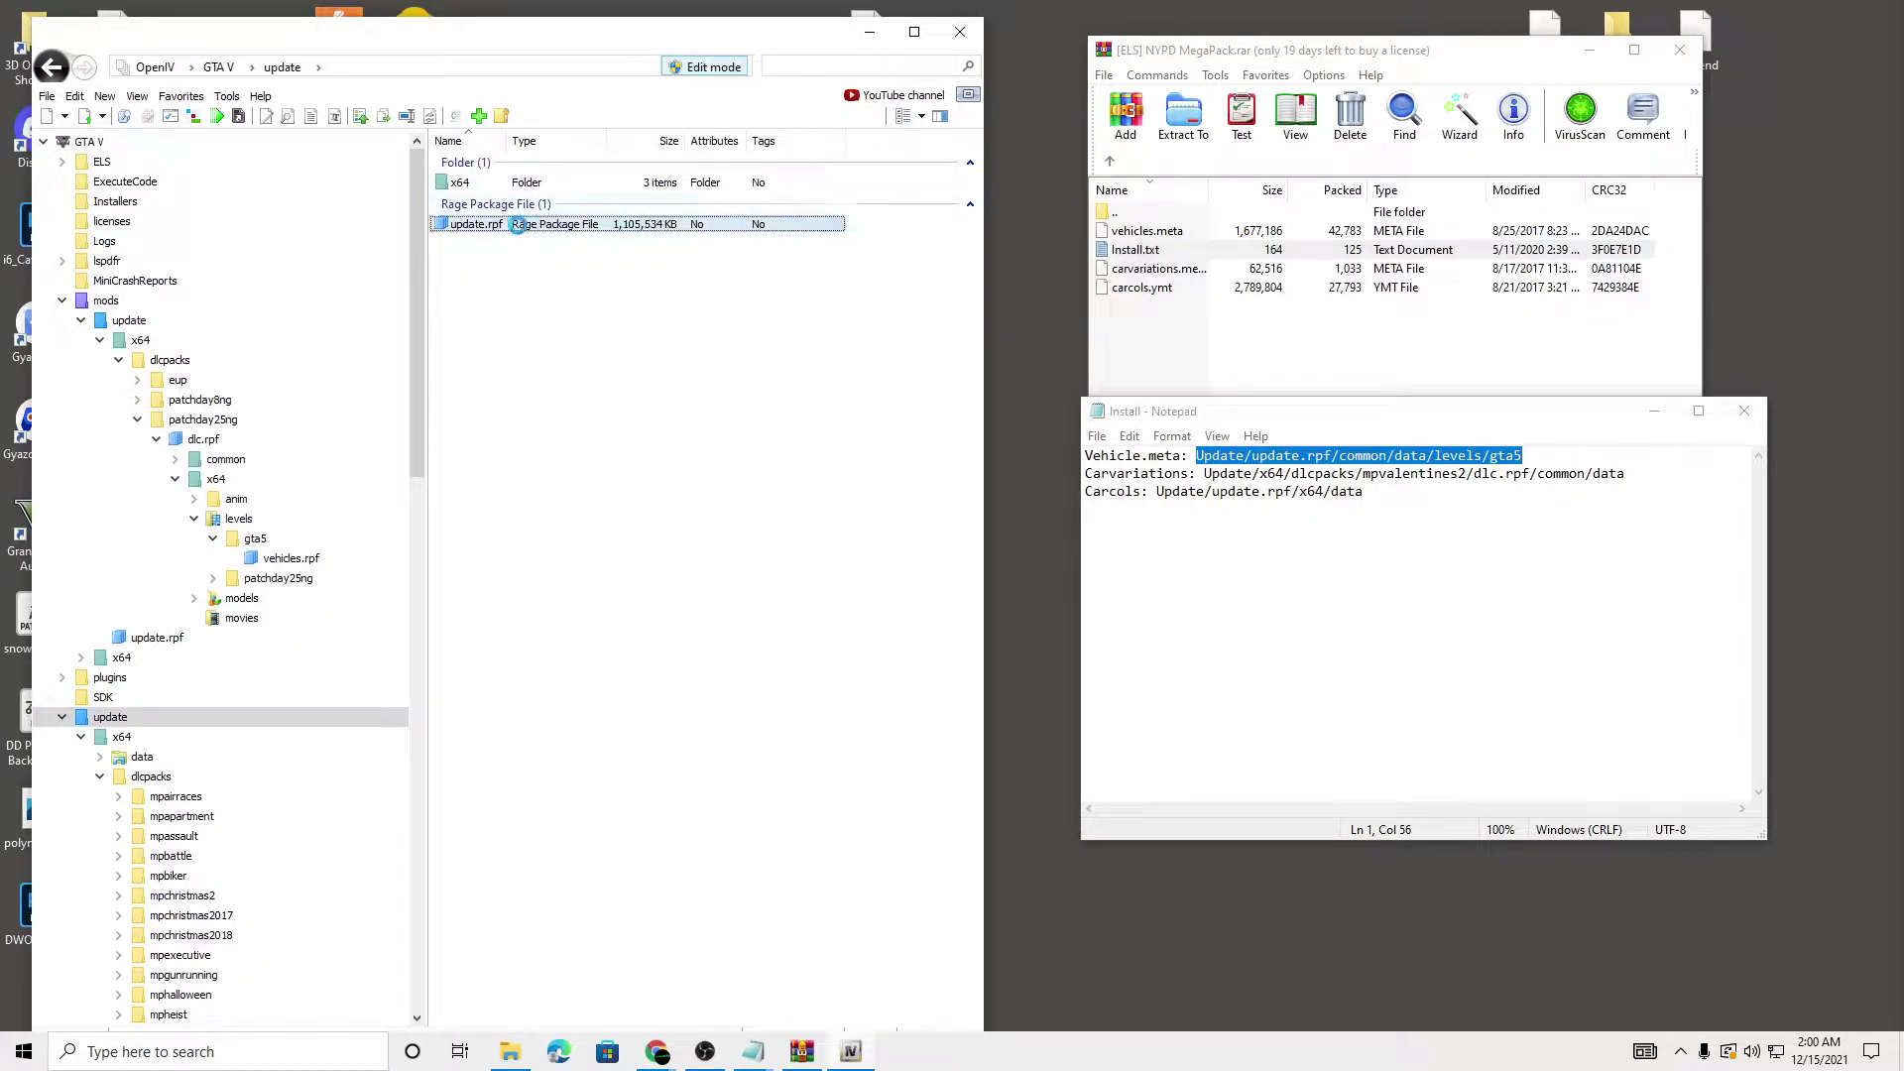
double_click(520, 226)
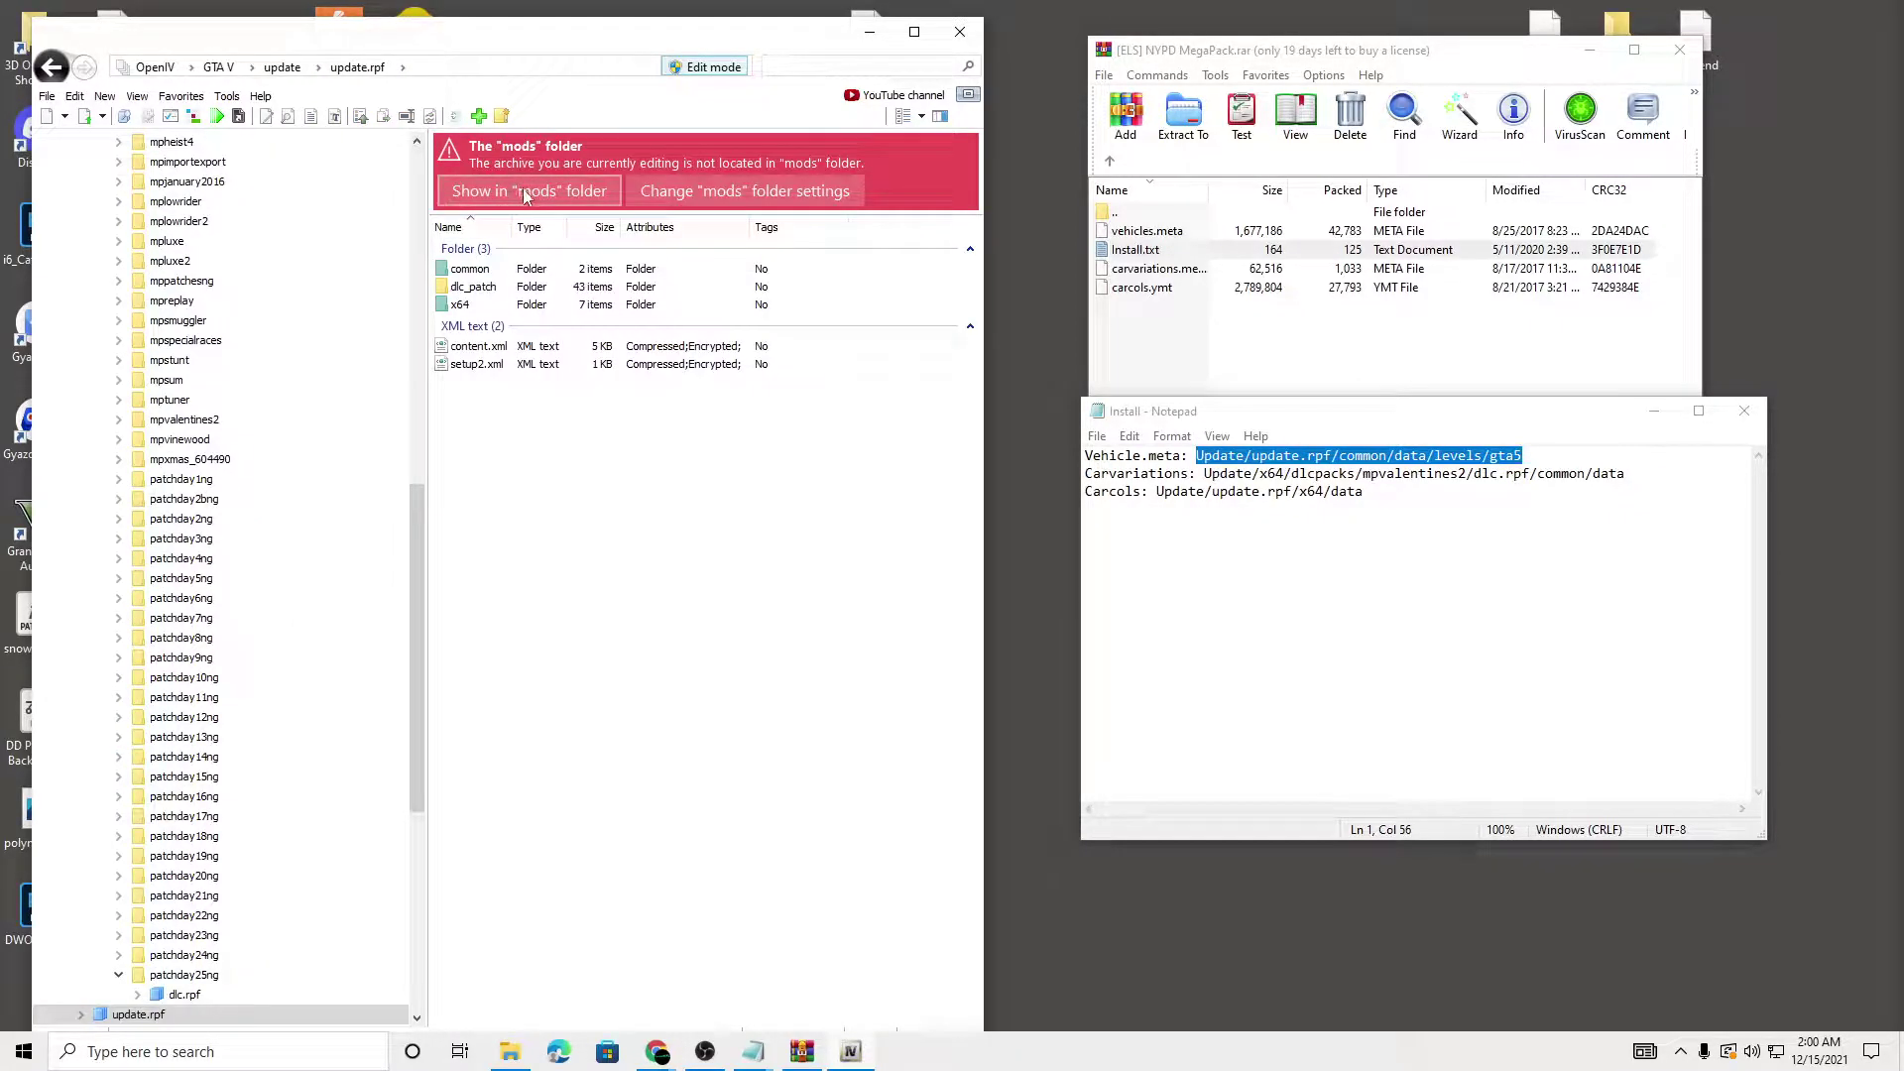
left_click(525, 194)
Open common/data/levels/gta5 inside the mods copy of update.rpf and replace vehicles.meta with the one from the archive
double_click(531, 184)
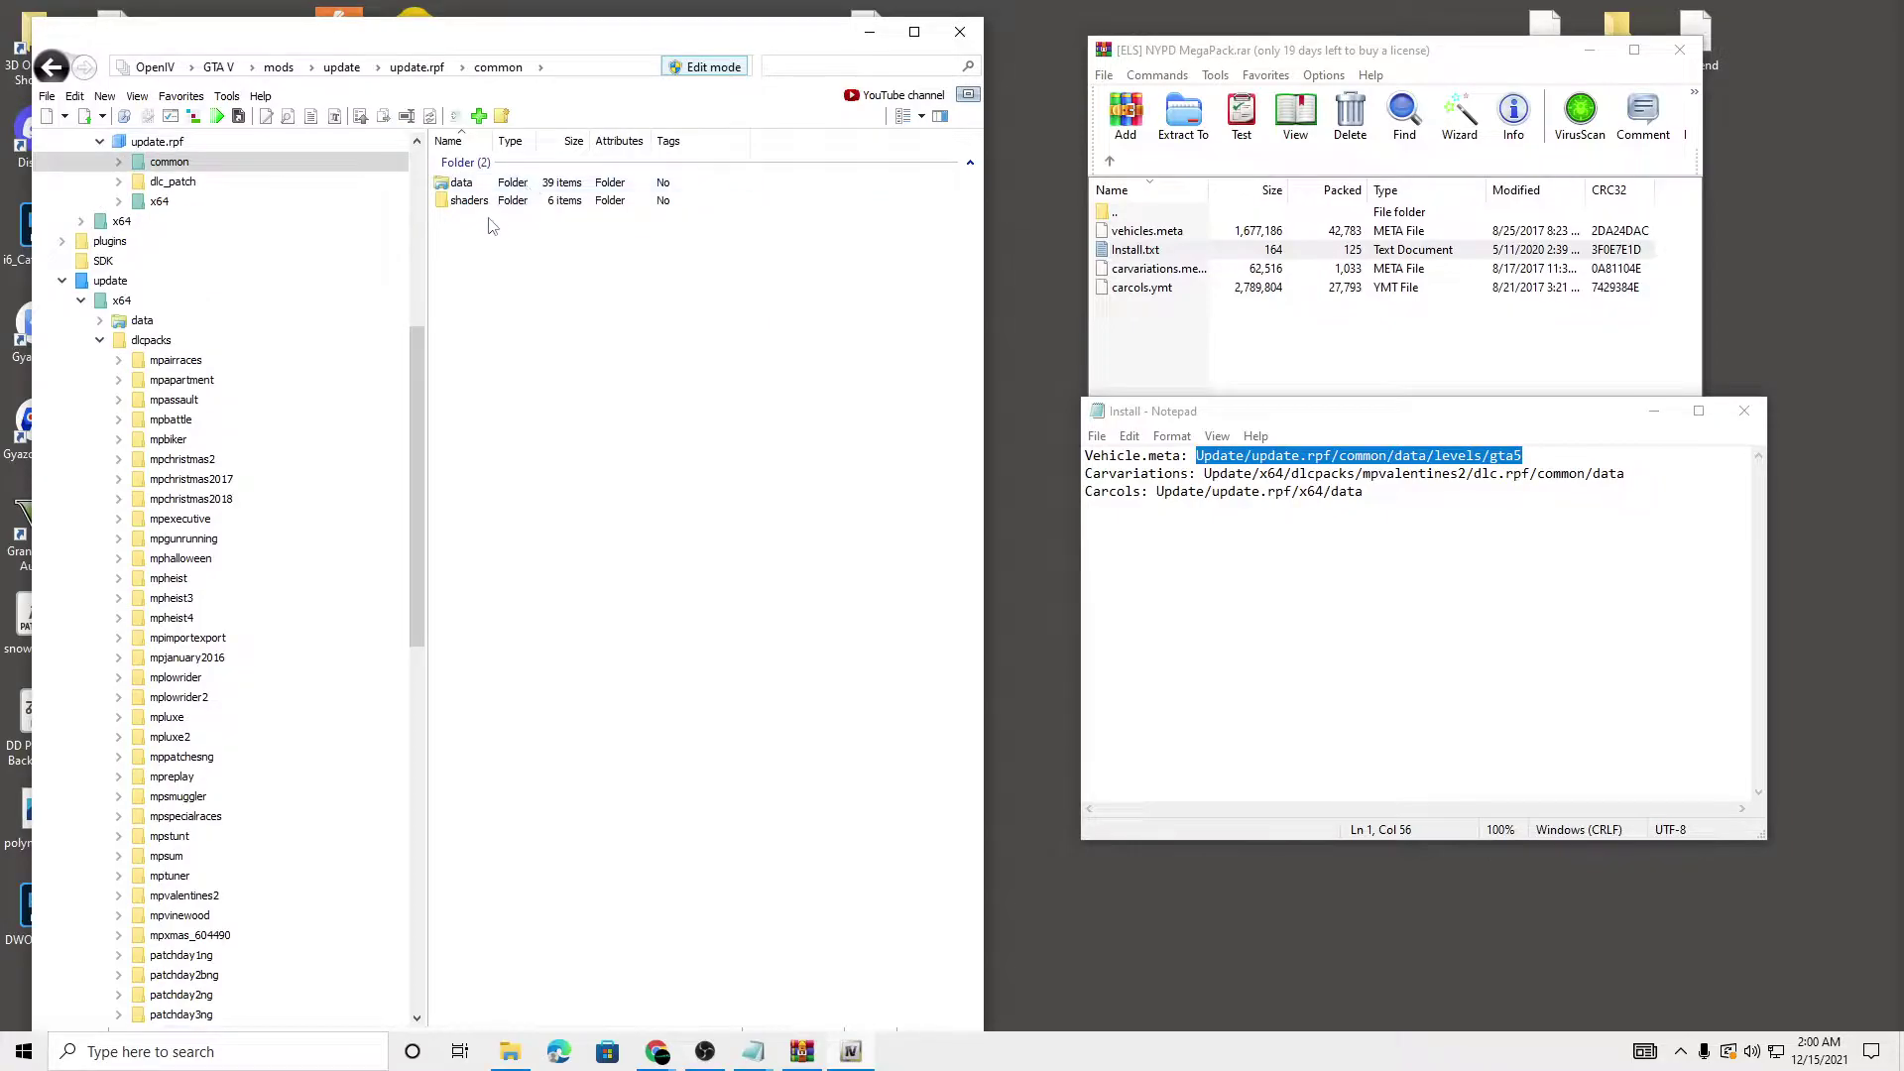
double_click(464, 183)
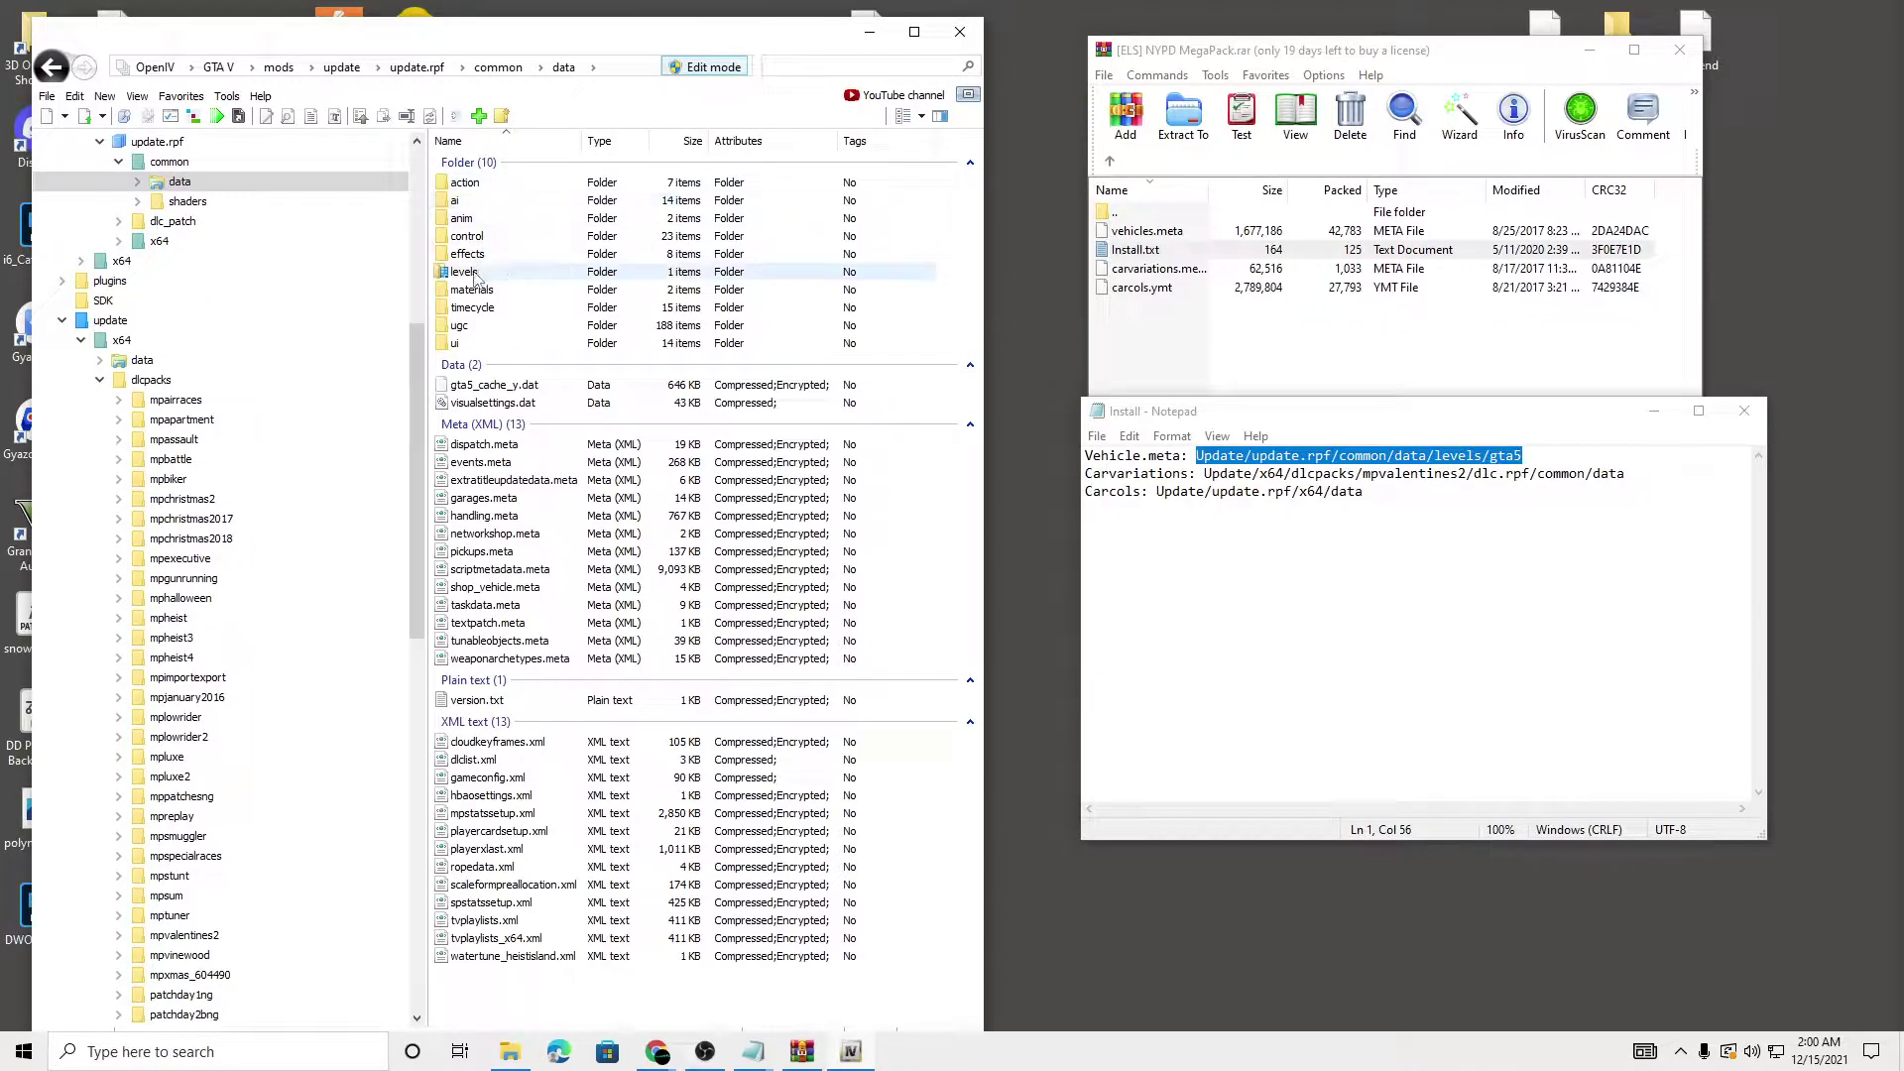
double_click(496, 275)
left_click(505, 190)
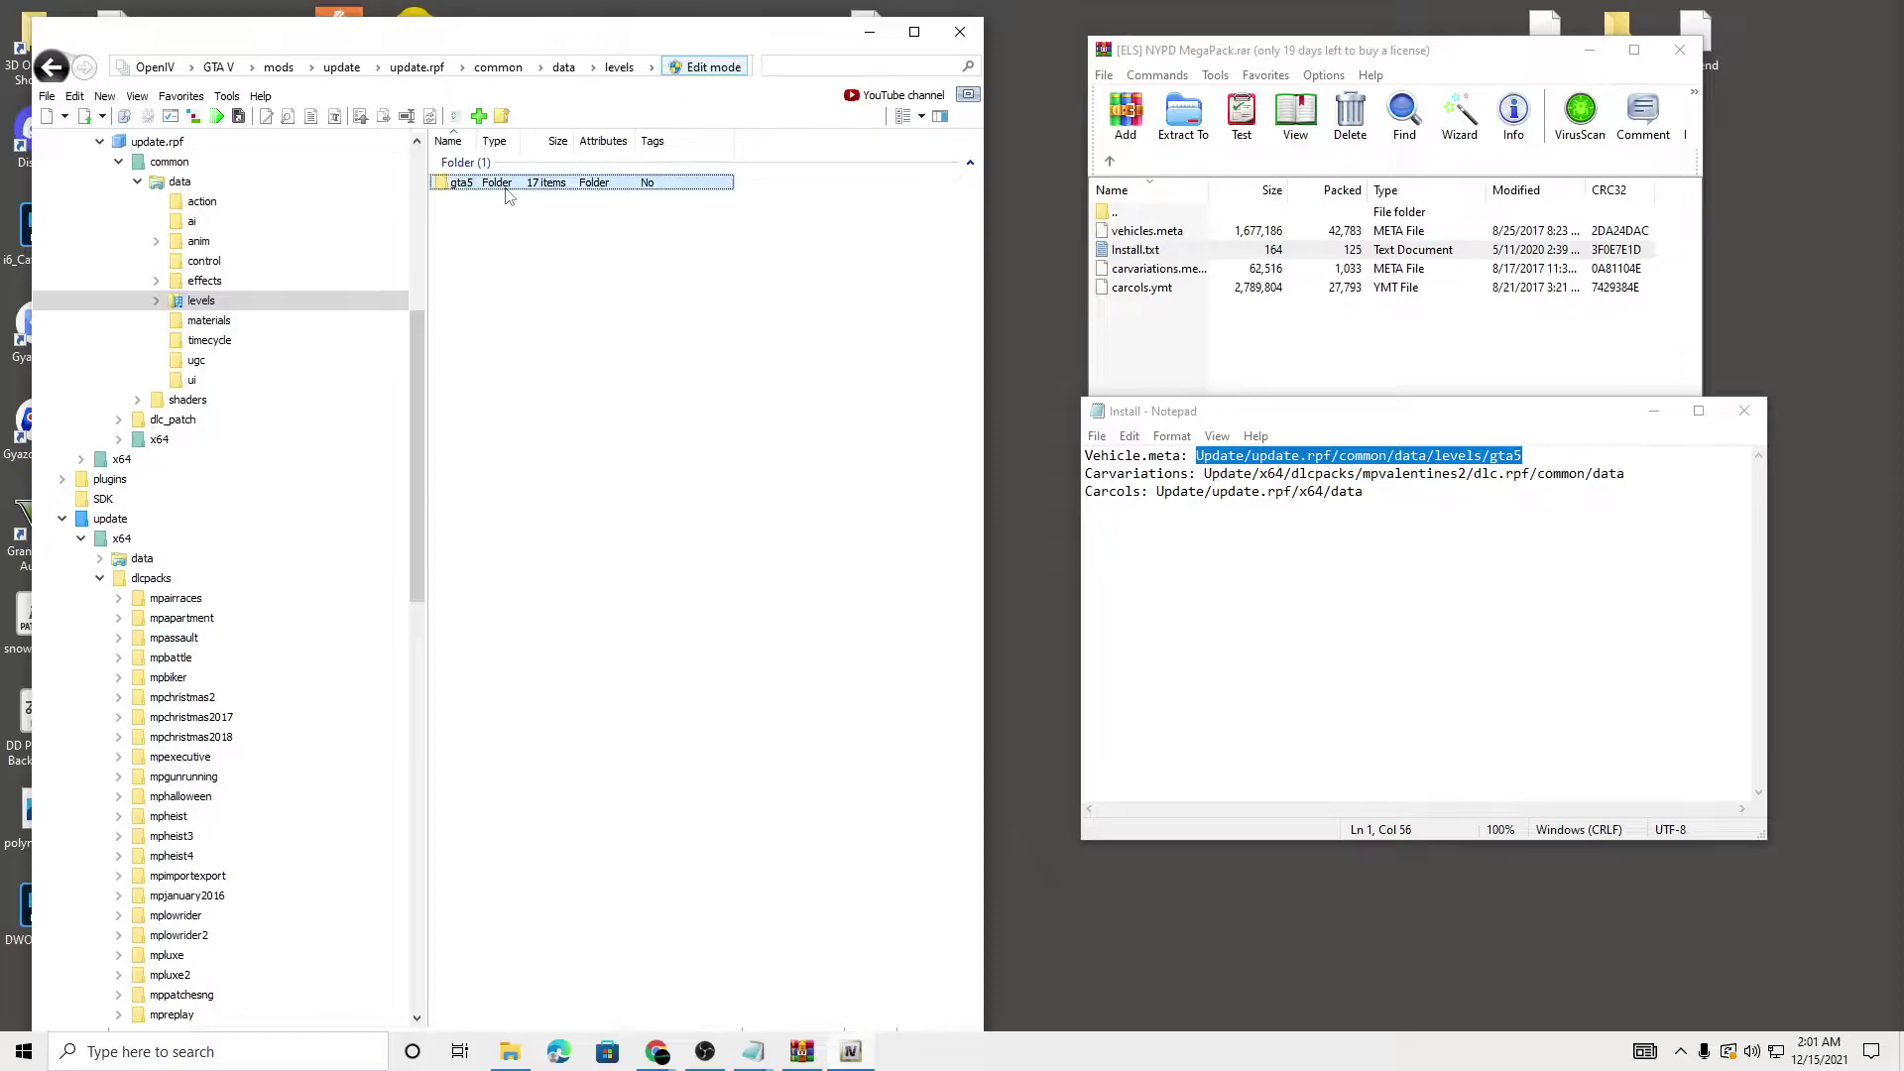
double_click(506, 193)
left_click_drag(1229, 414, 1315, 396)
left_click_drag(1195, 234, 577, 452)
left_click(1502, 663)
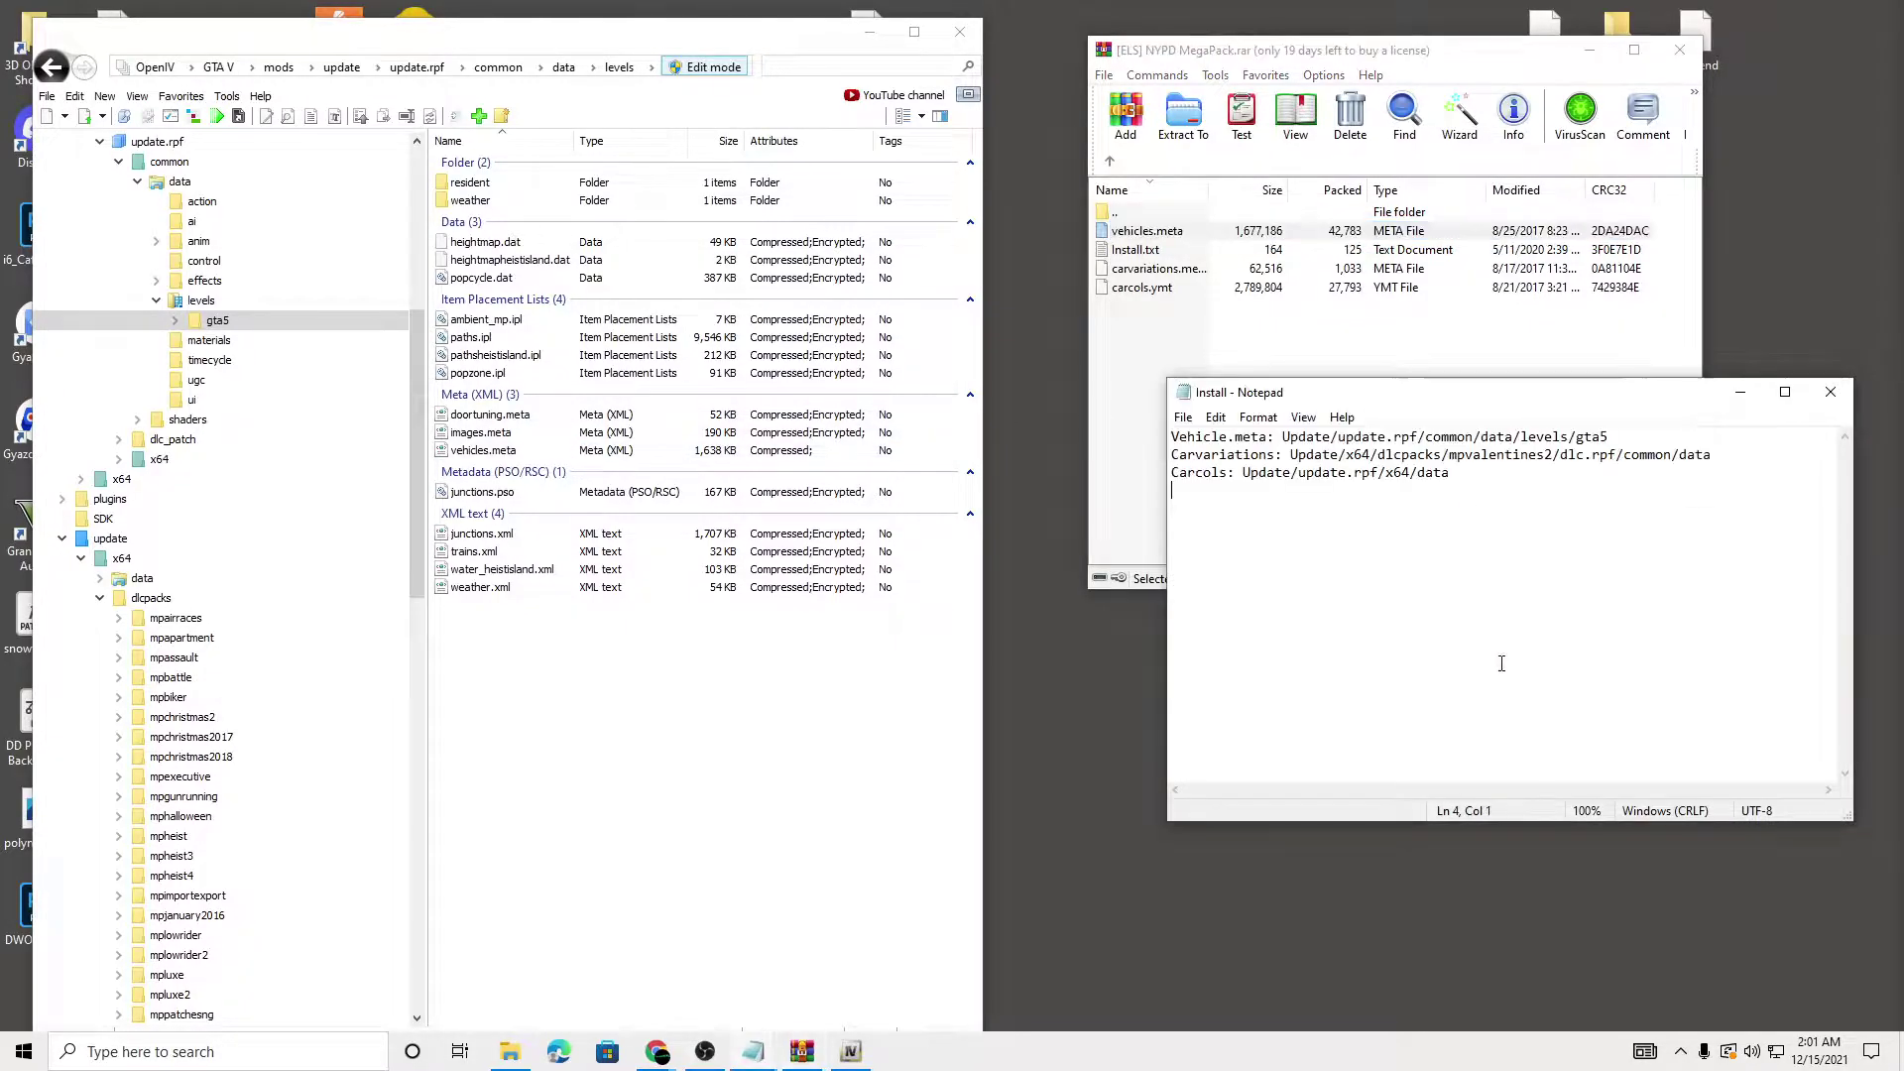
Return to the GTA V root, open update/x64/dlcpacks/mpvalentines2/dlc.rpf, and copy that archive to the "mods" folder
left_click(226, 68)
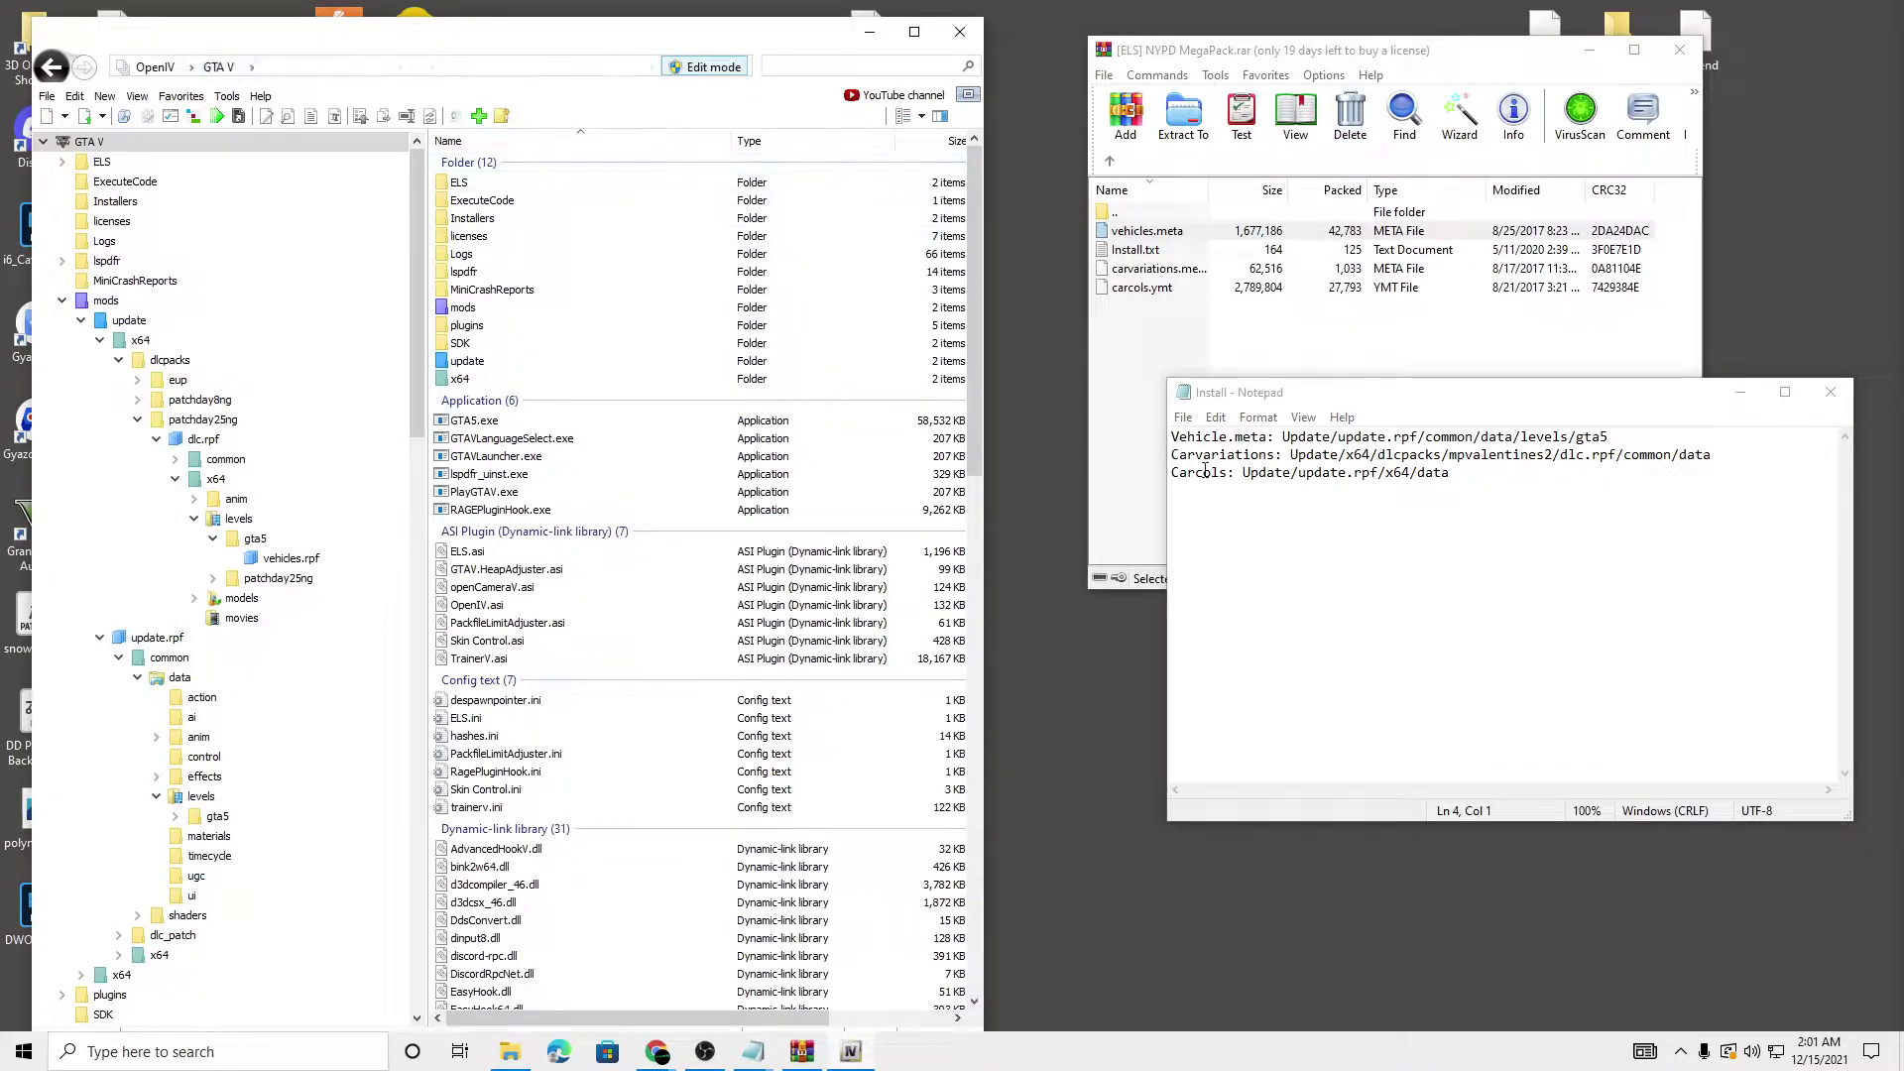
left_click_drag(1173, 456, 1278, 454)
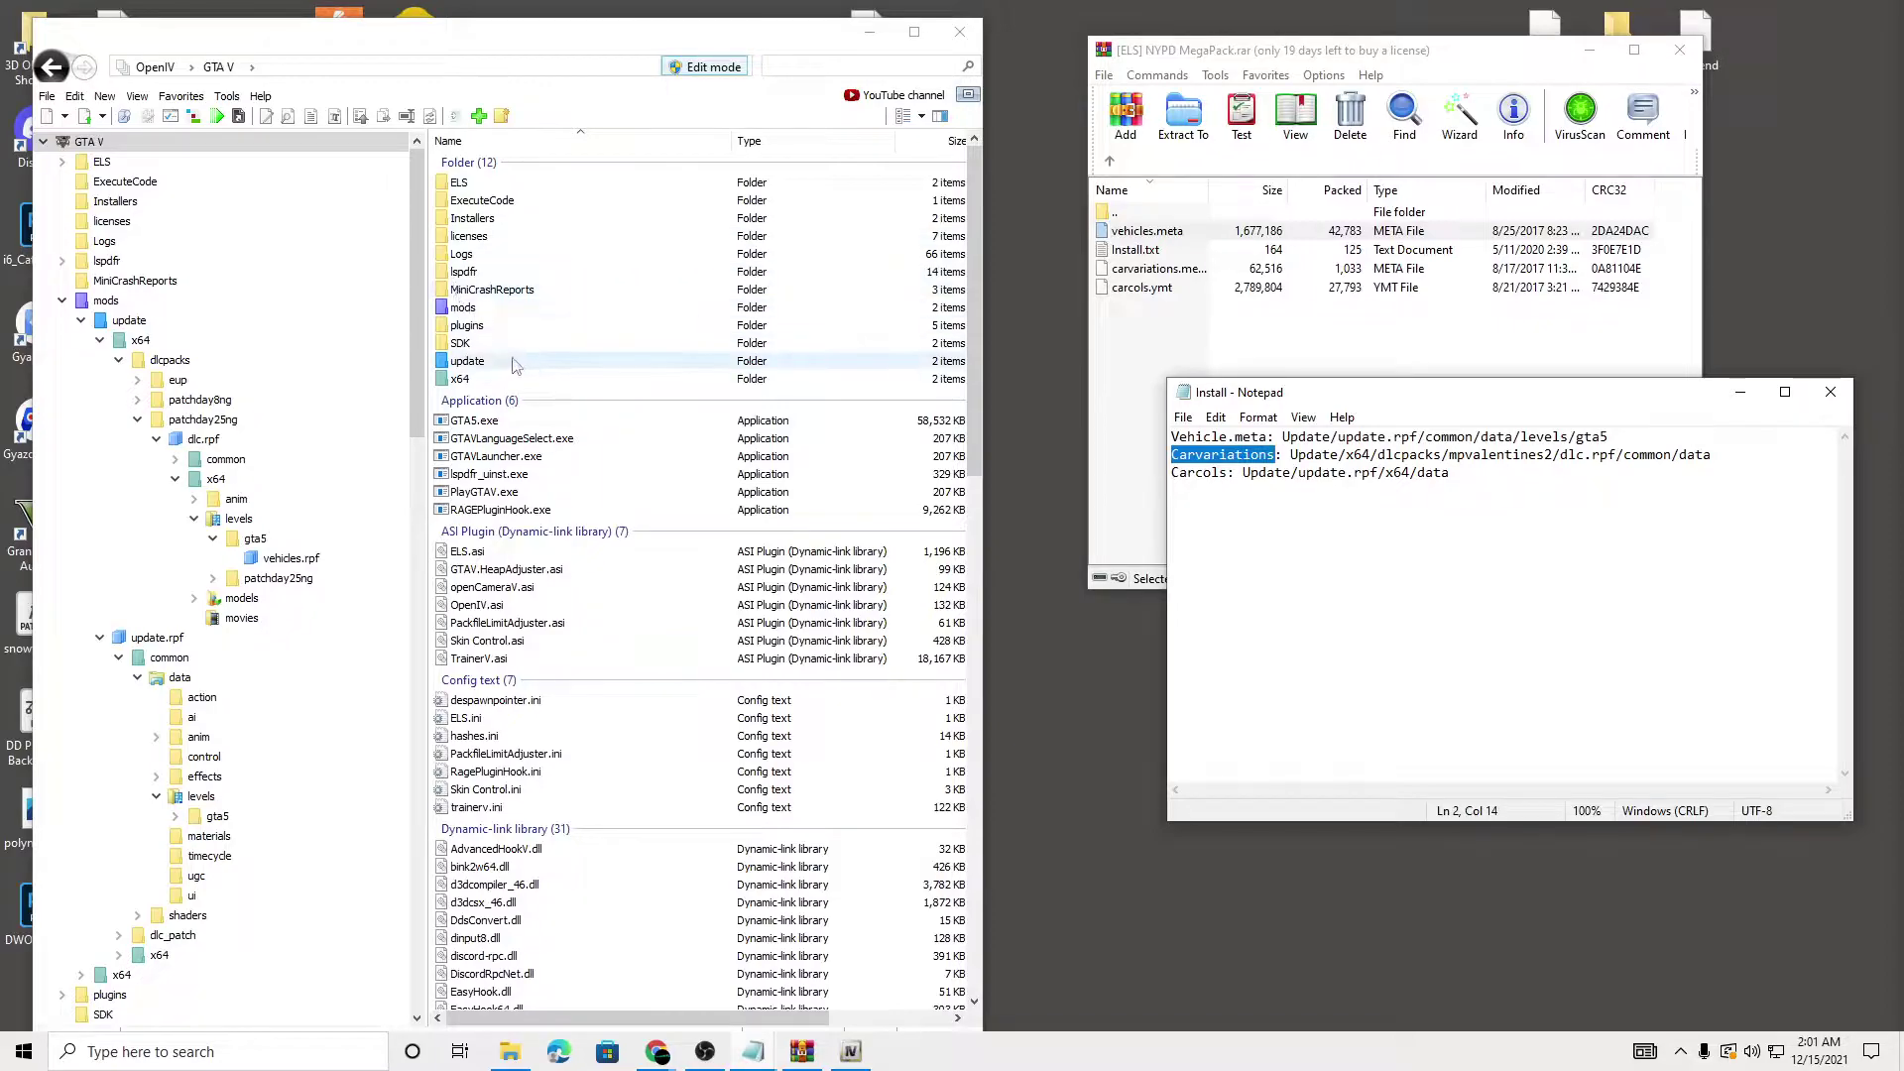
double_click(516, 363)
double_click(494, 184)
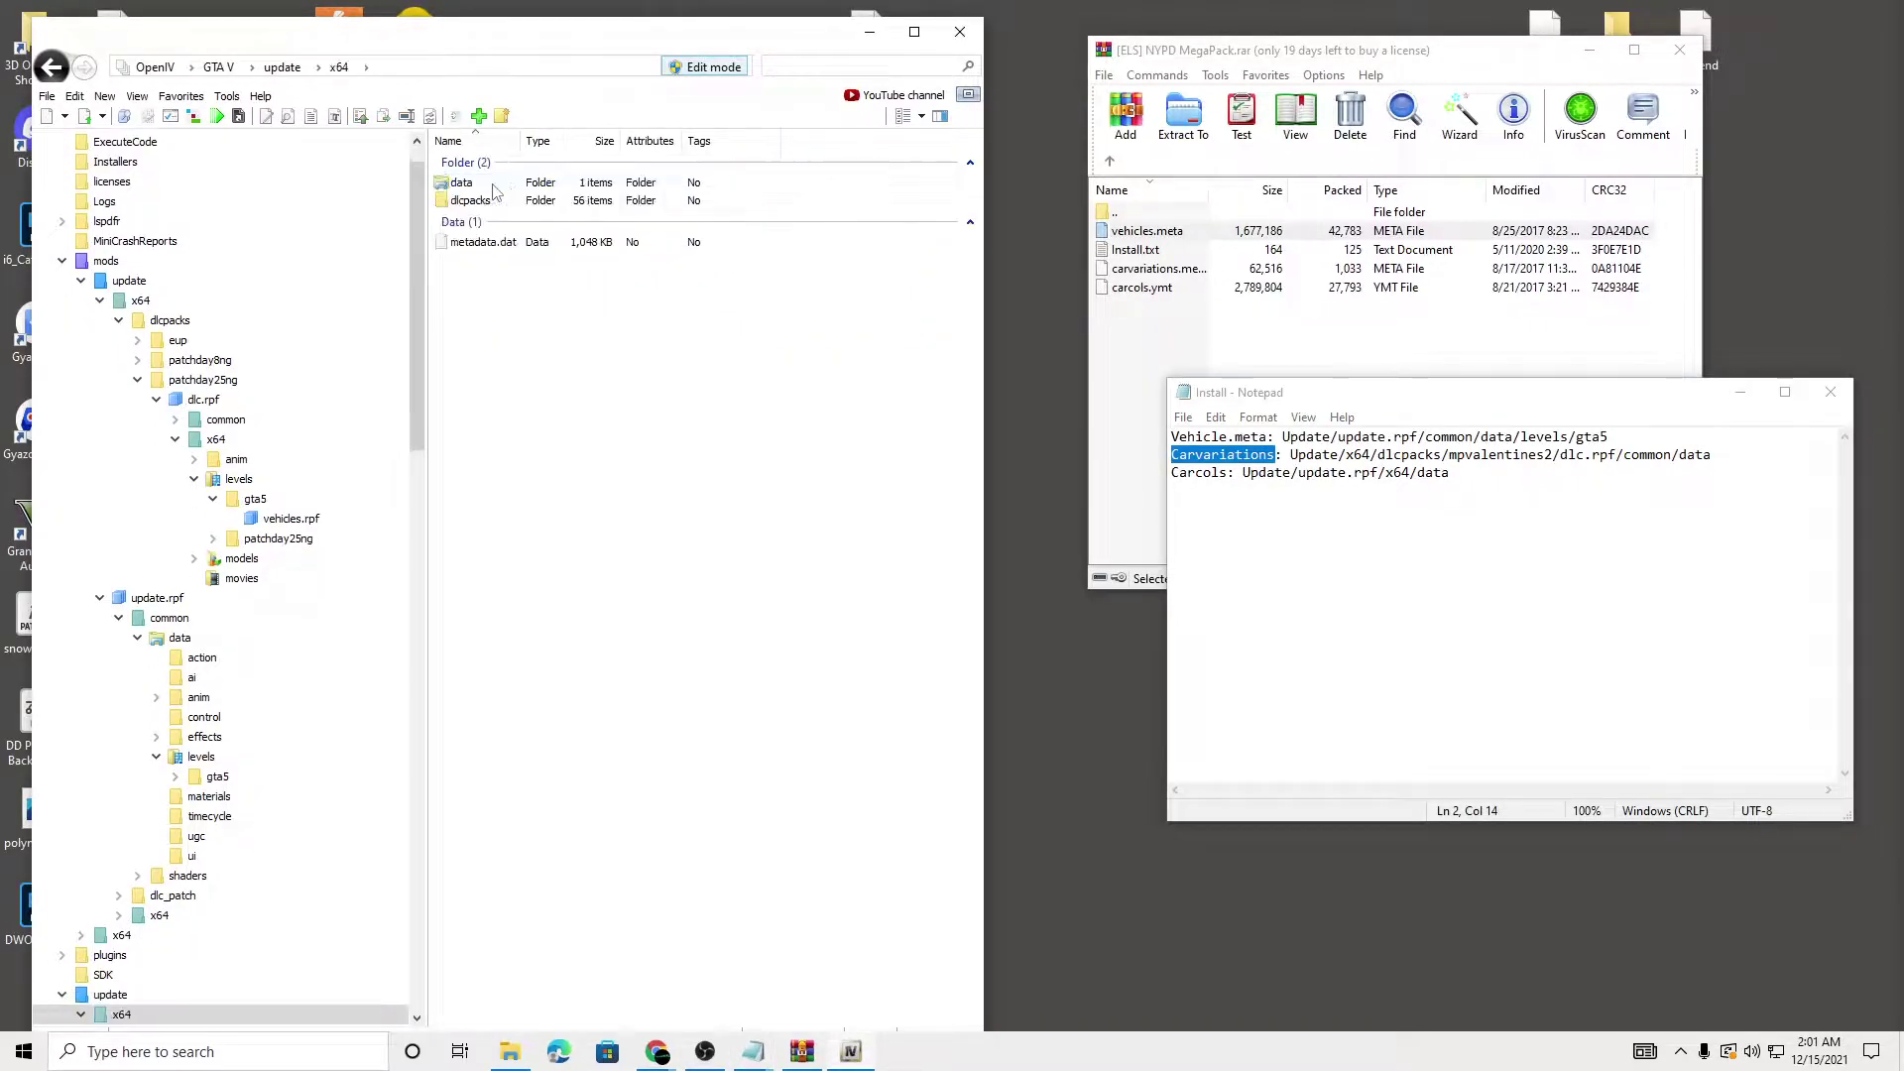
double_click(486, 200)
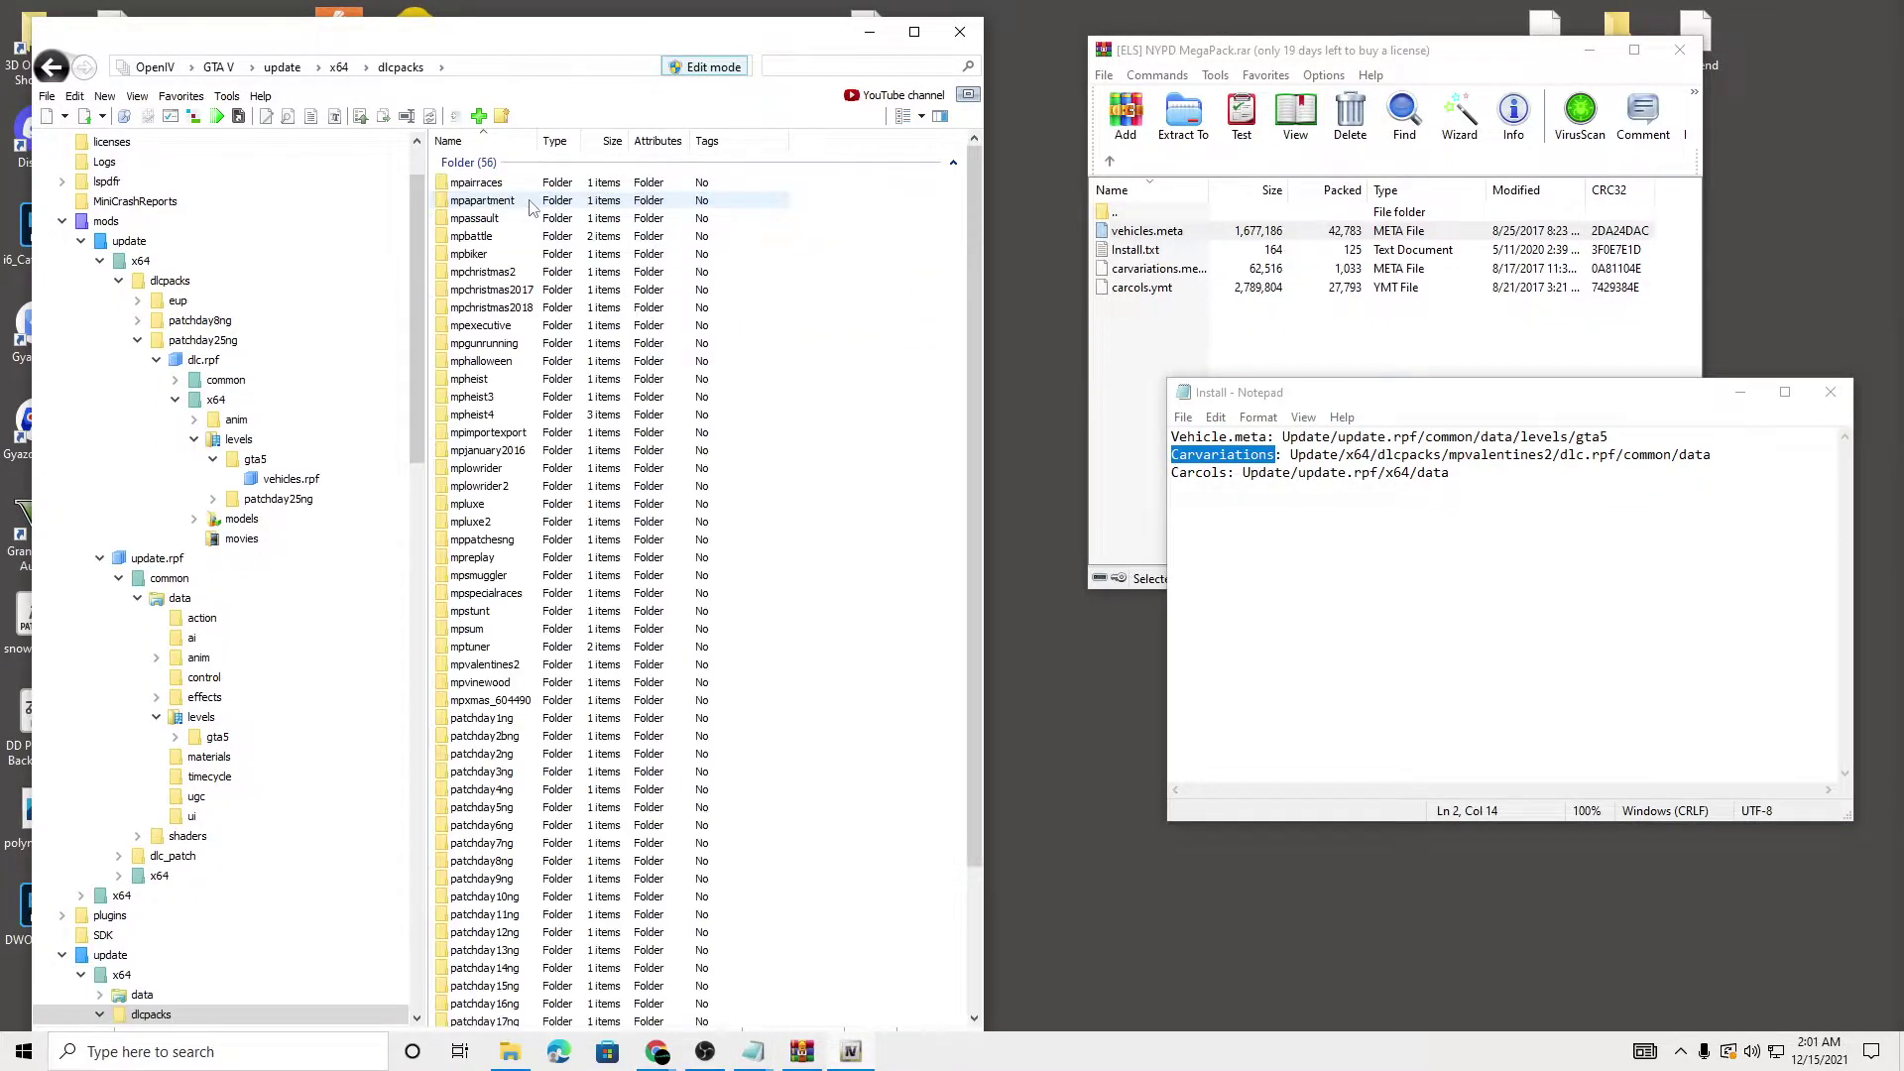
left_click_drag(969, 318, 968, 458)
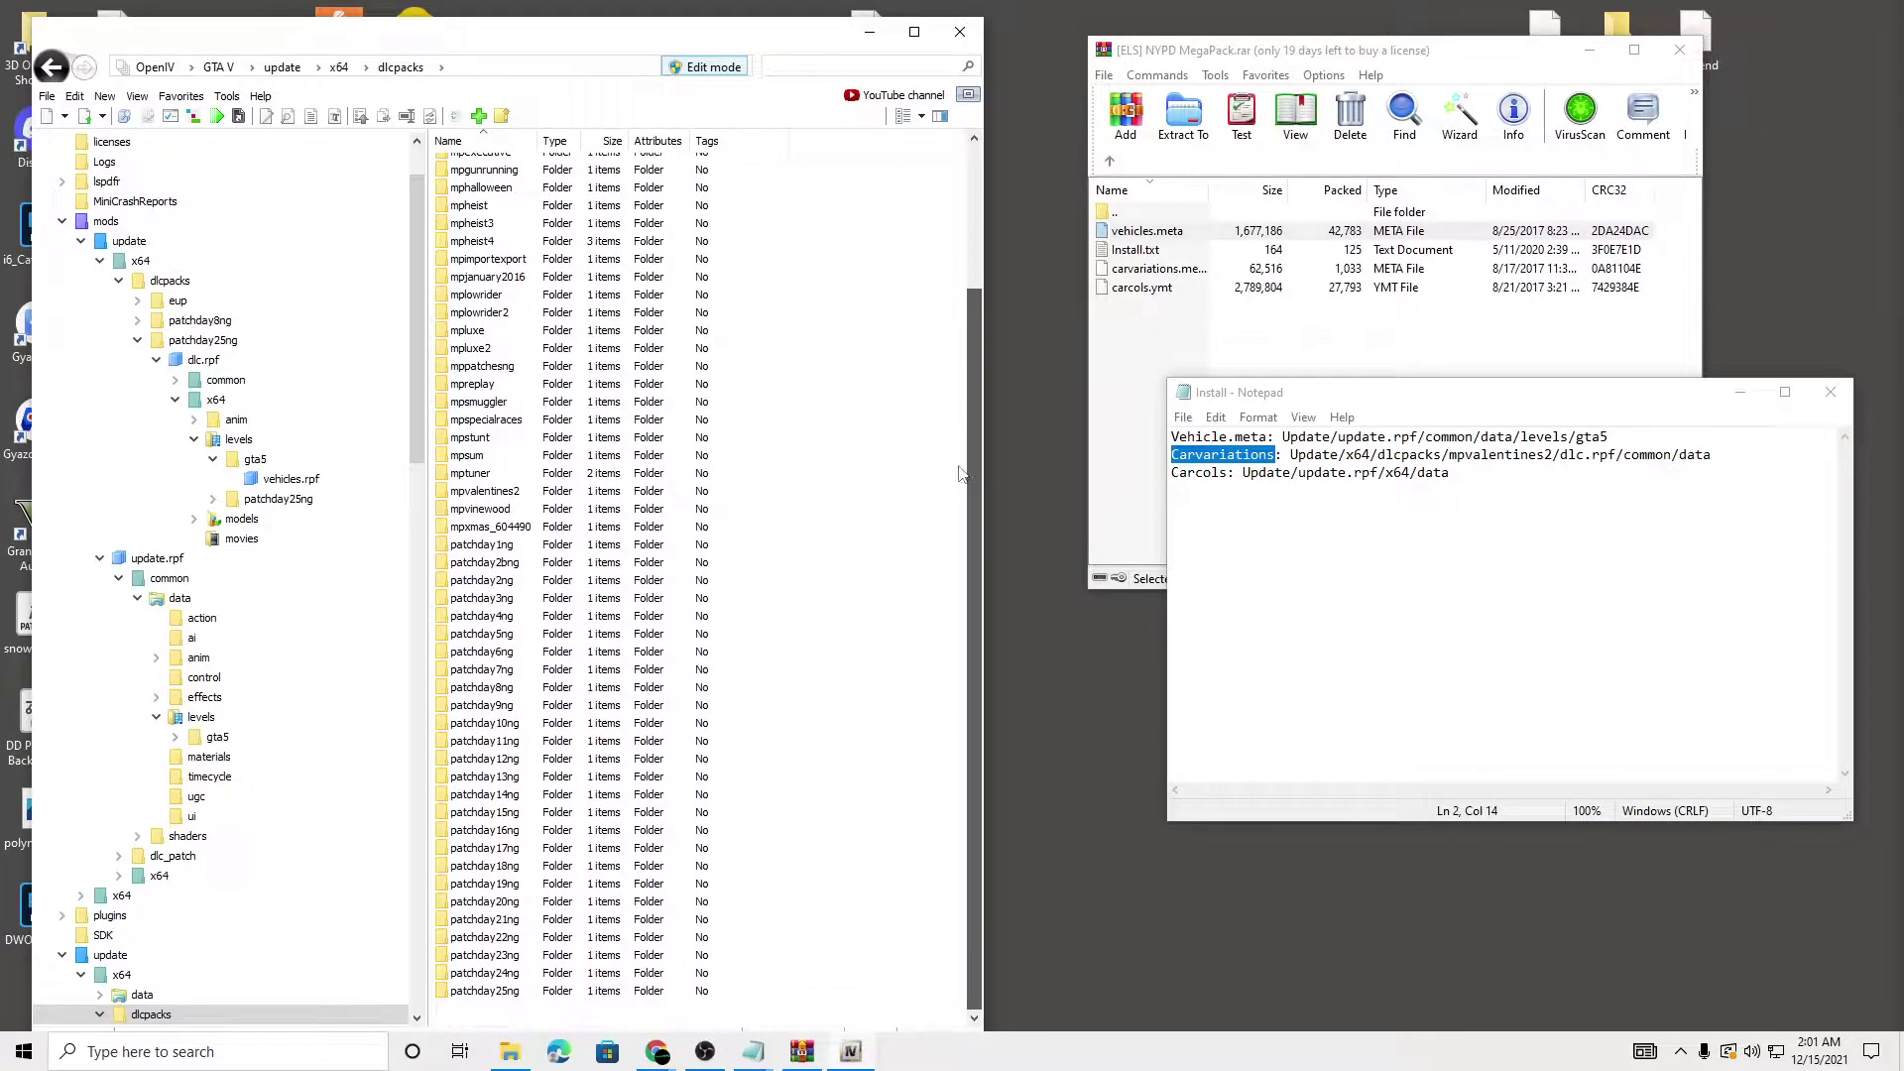
double_click(541, 493)
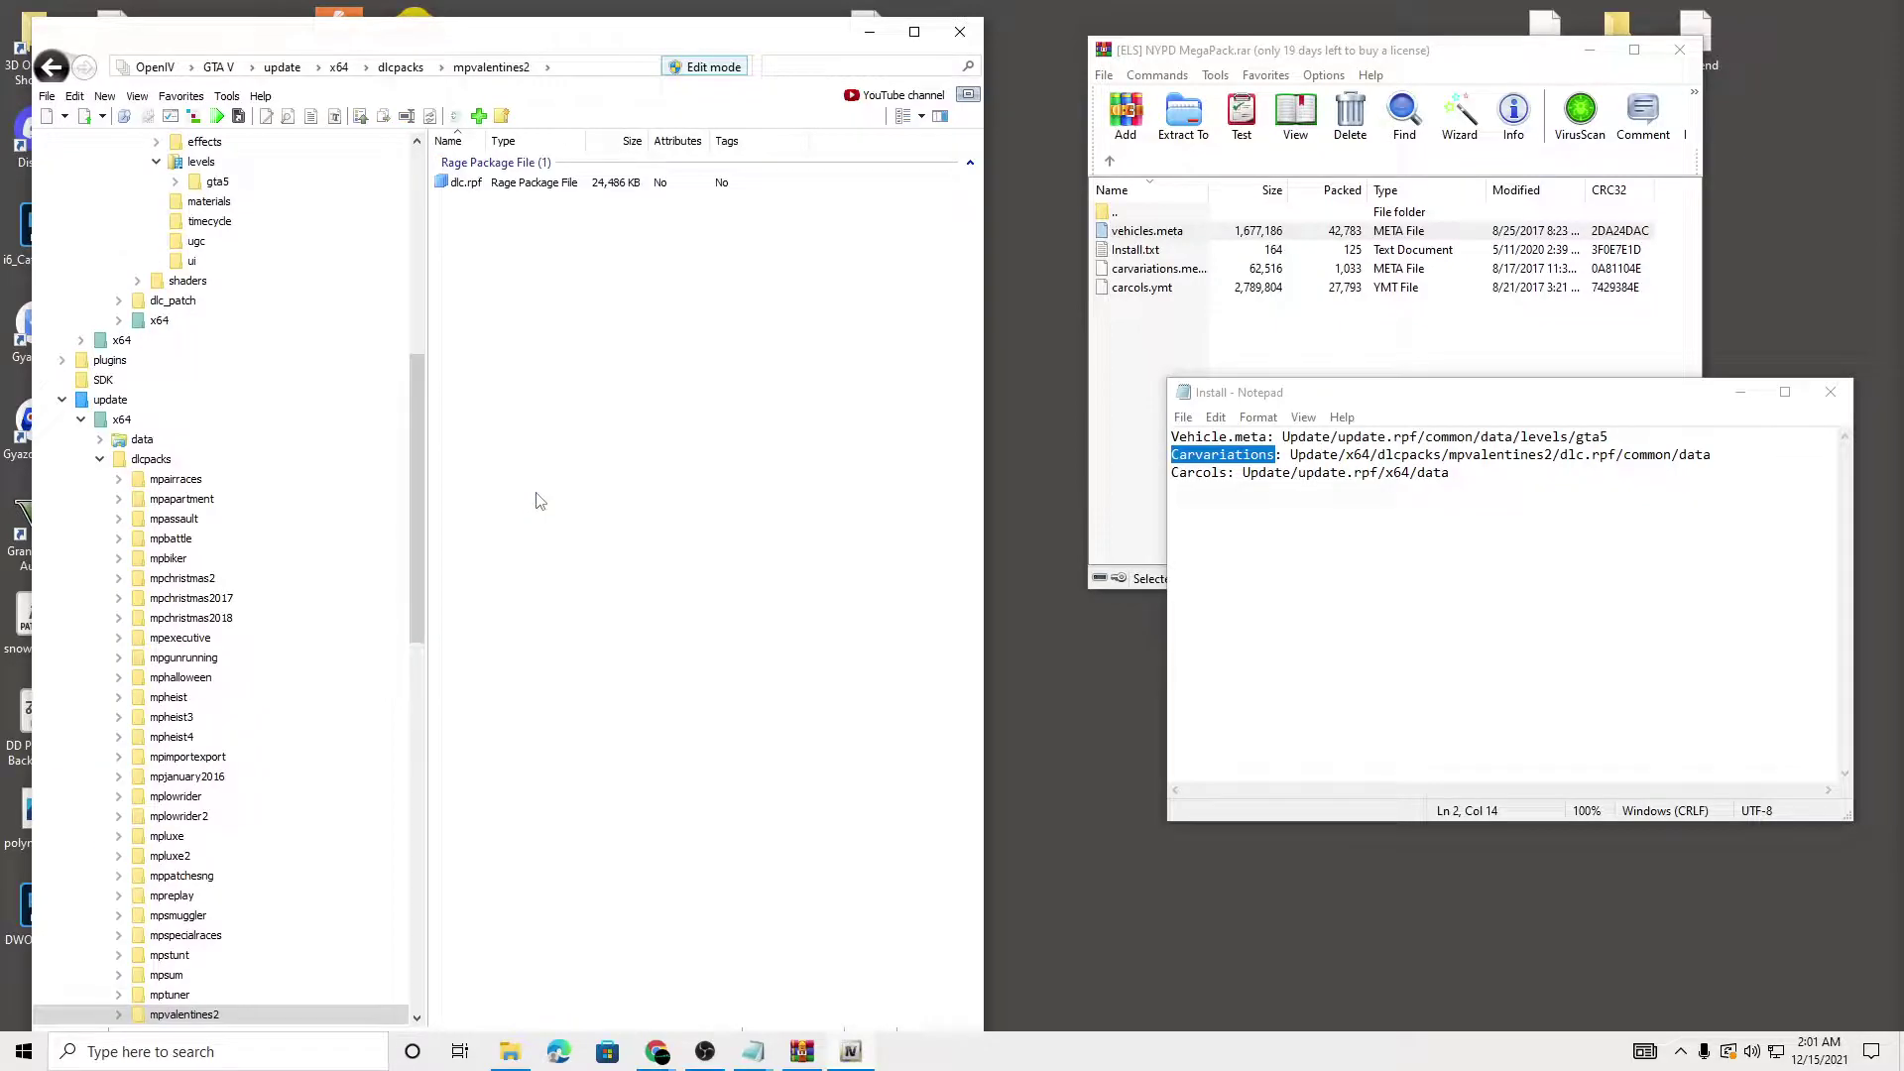
double_click(488, 185)
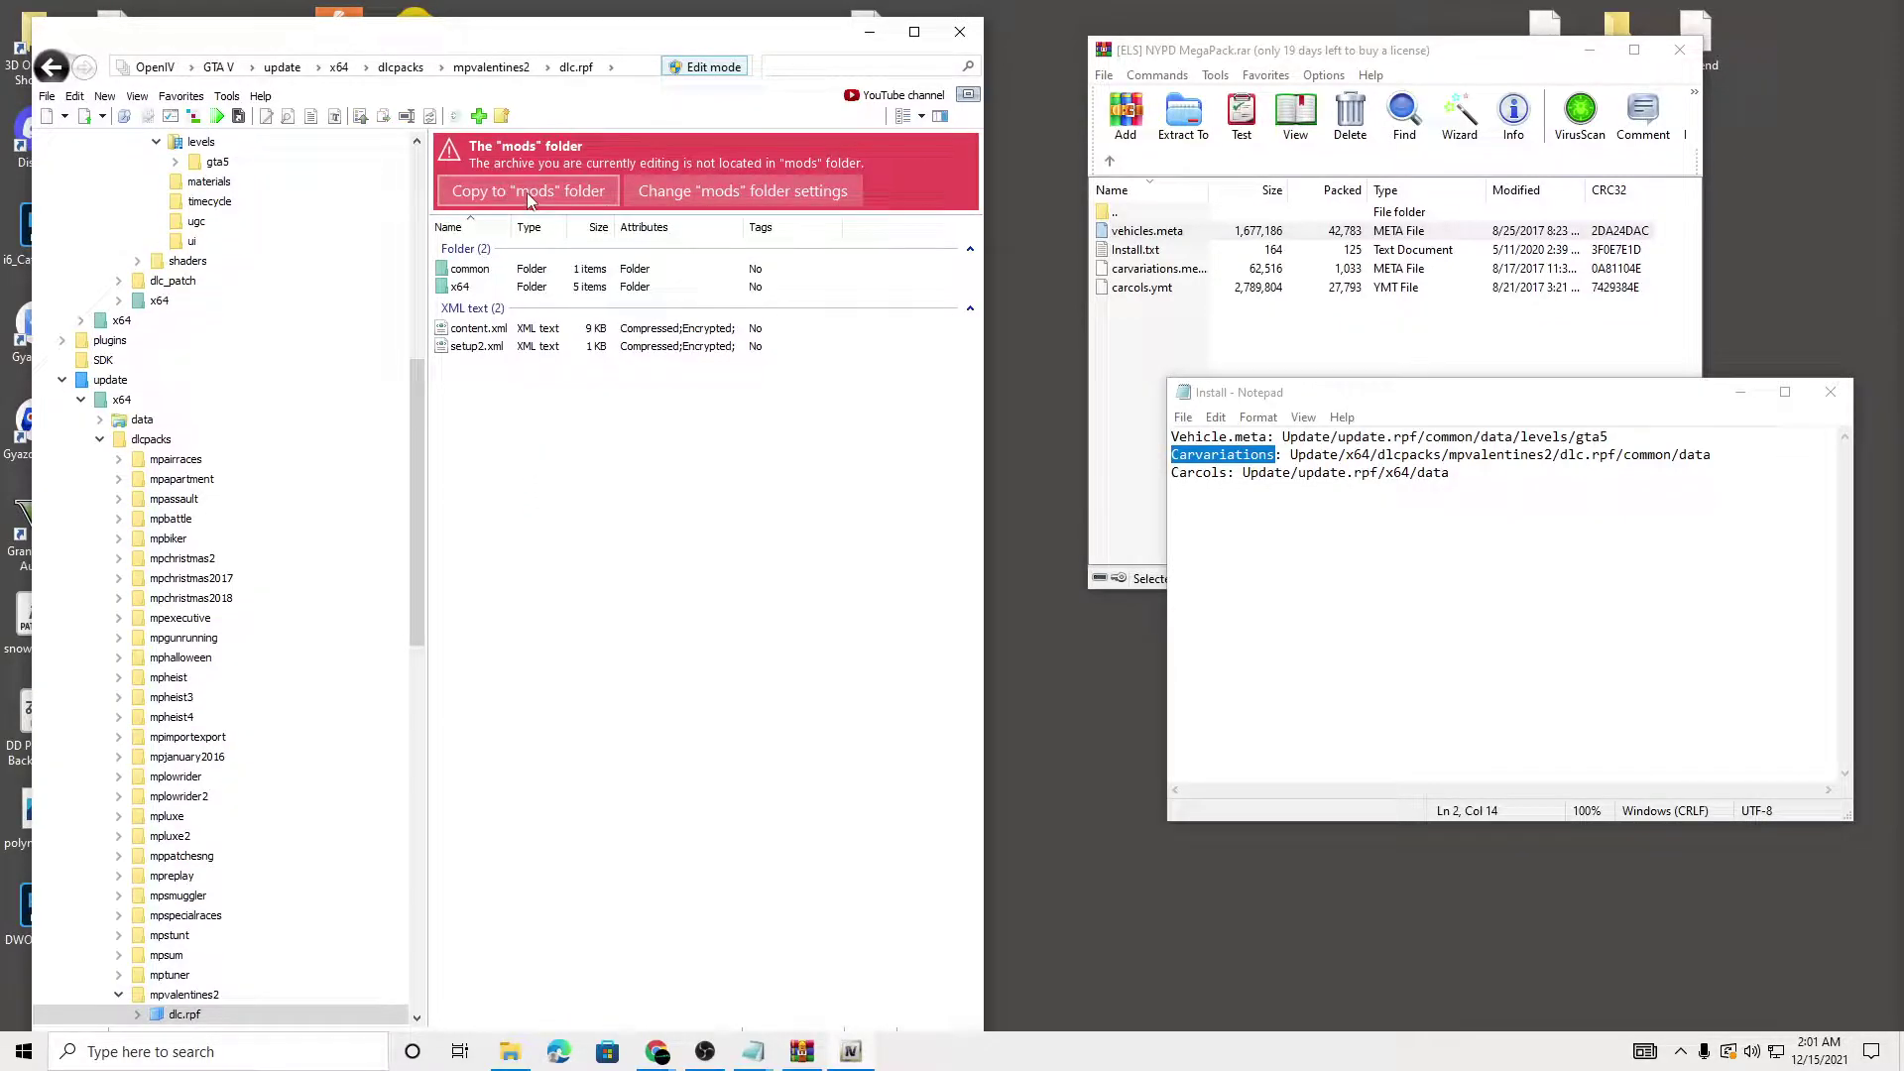
left_click(526, 192)
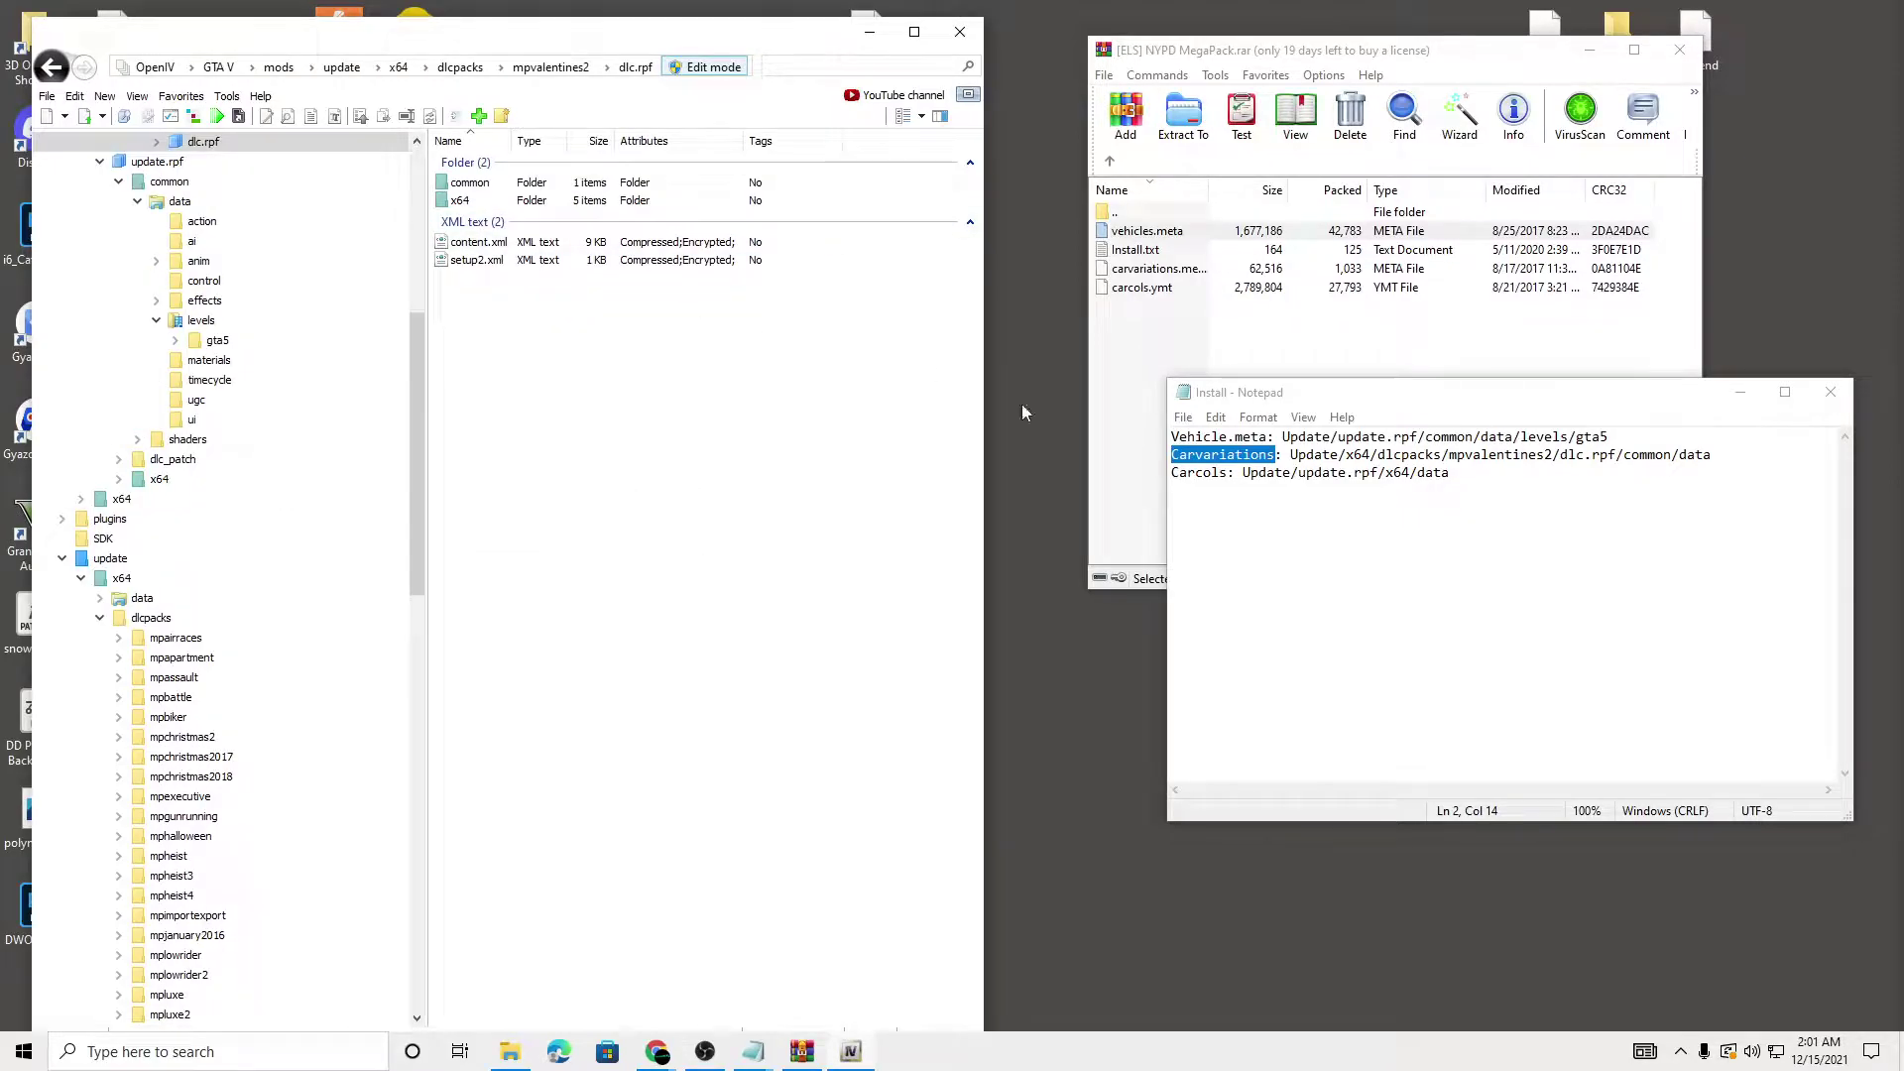
Open common/data inside the copied mpvalentines2 dlc.rpf and replace carvariations.meta with the one from the archive
double_click(467, 184)
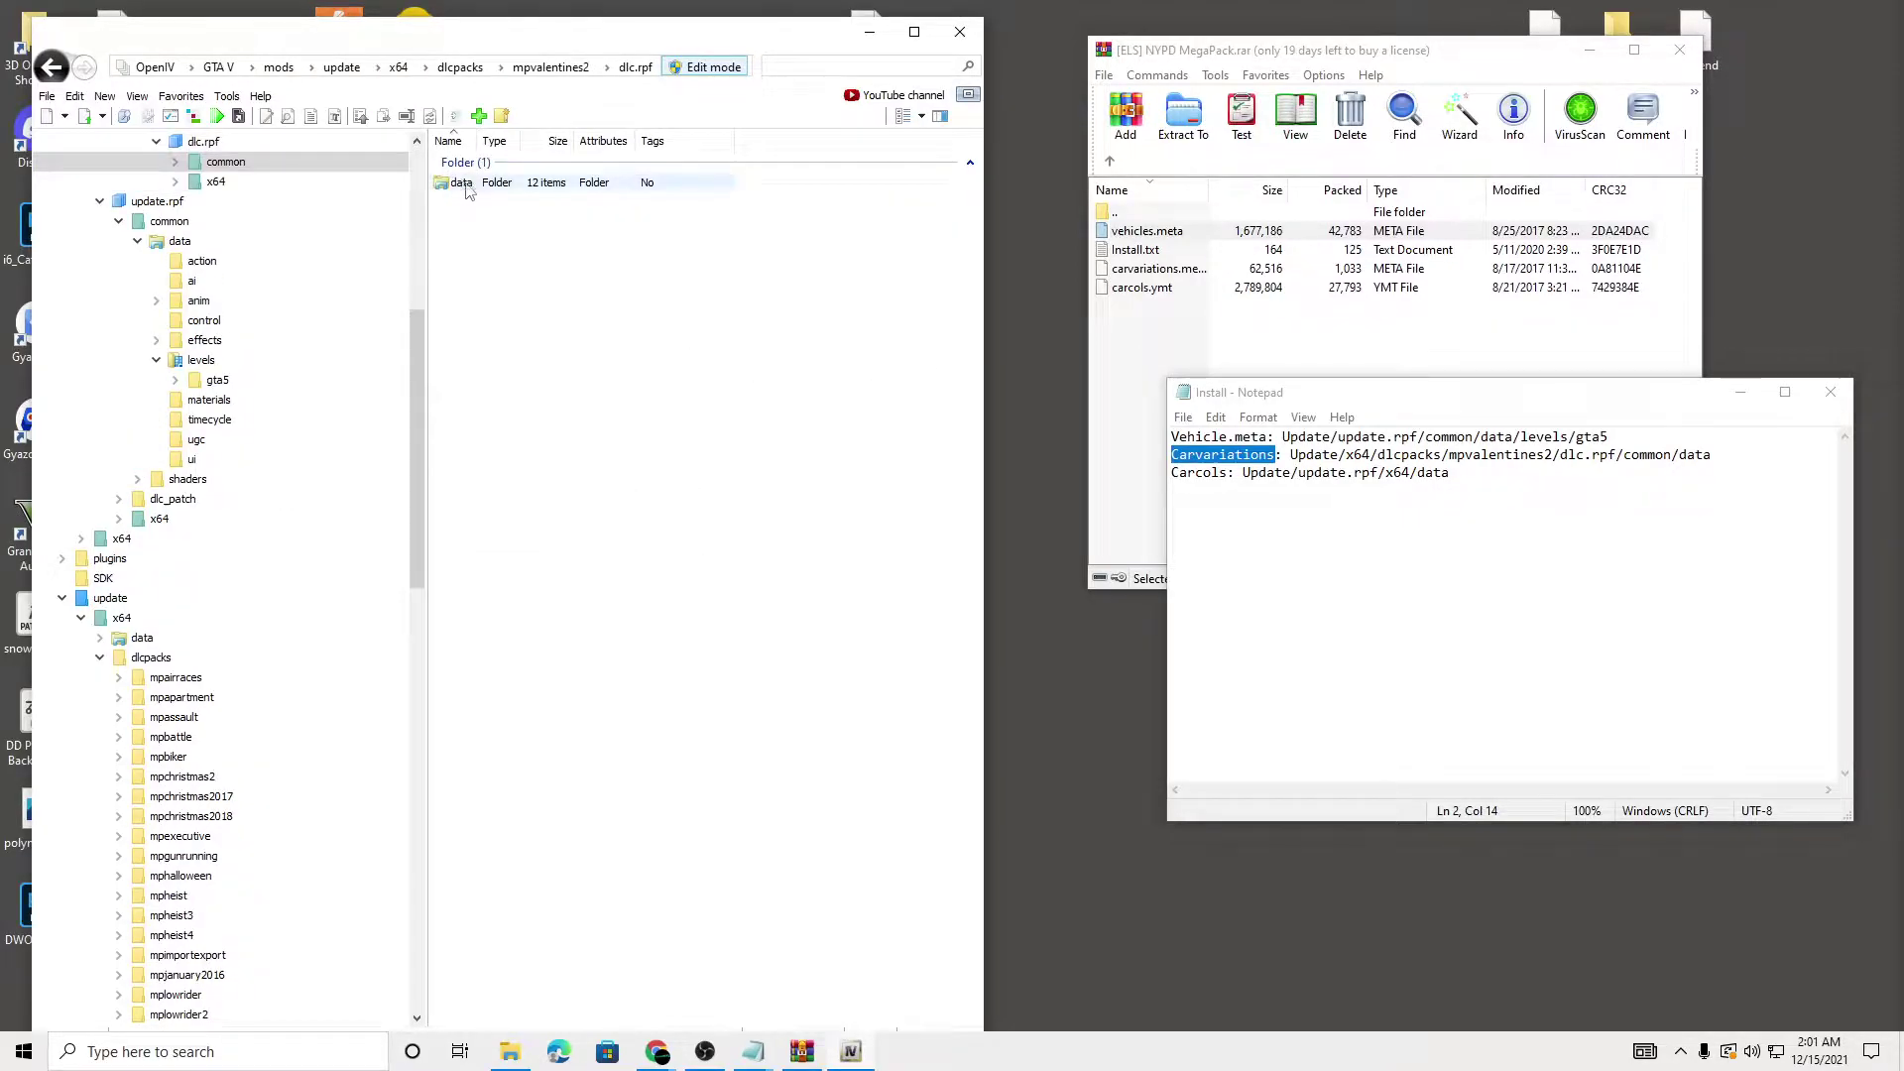
double_click(462, 185)
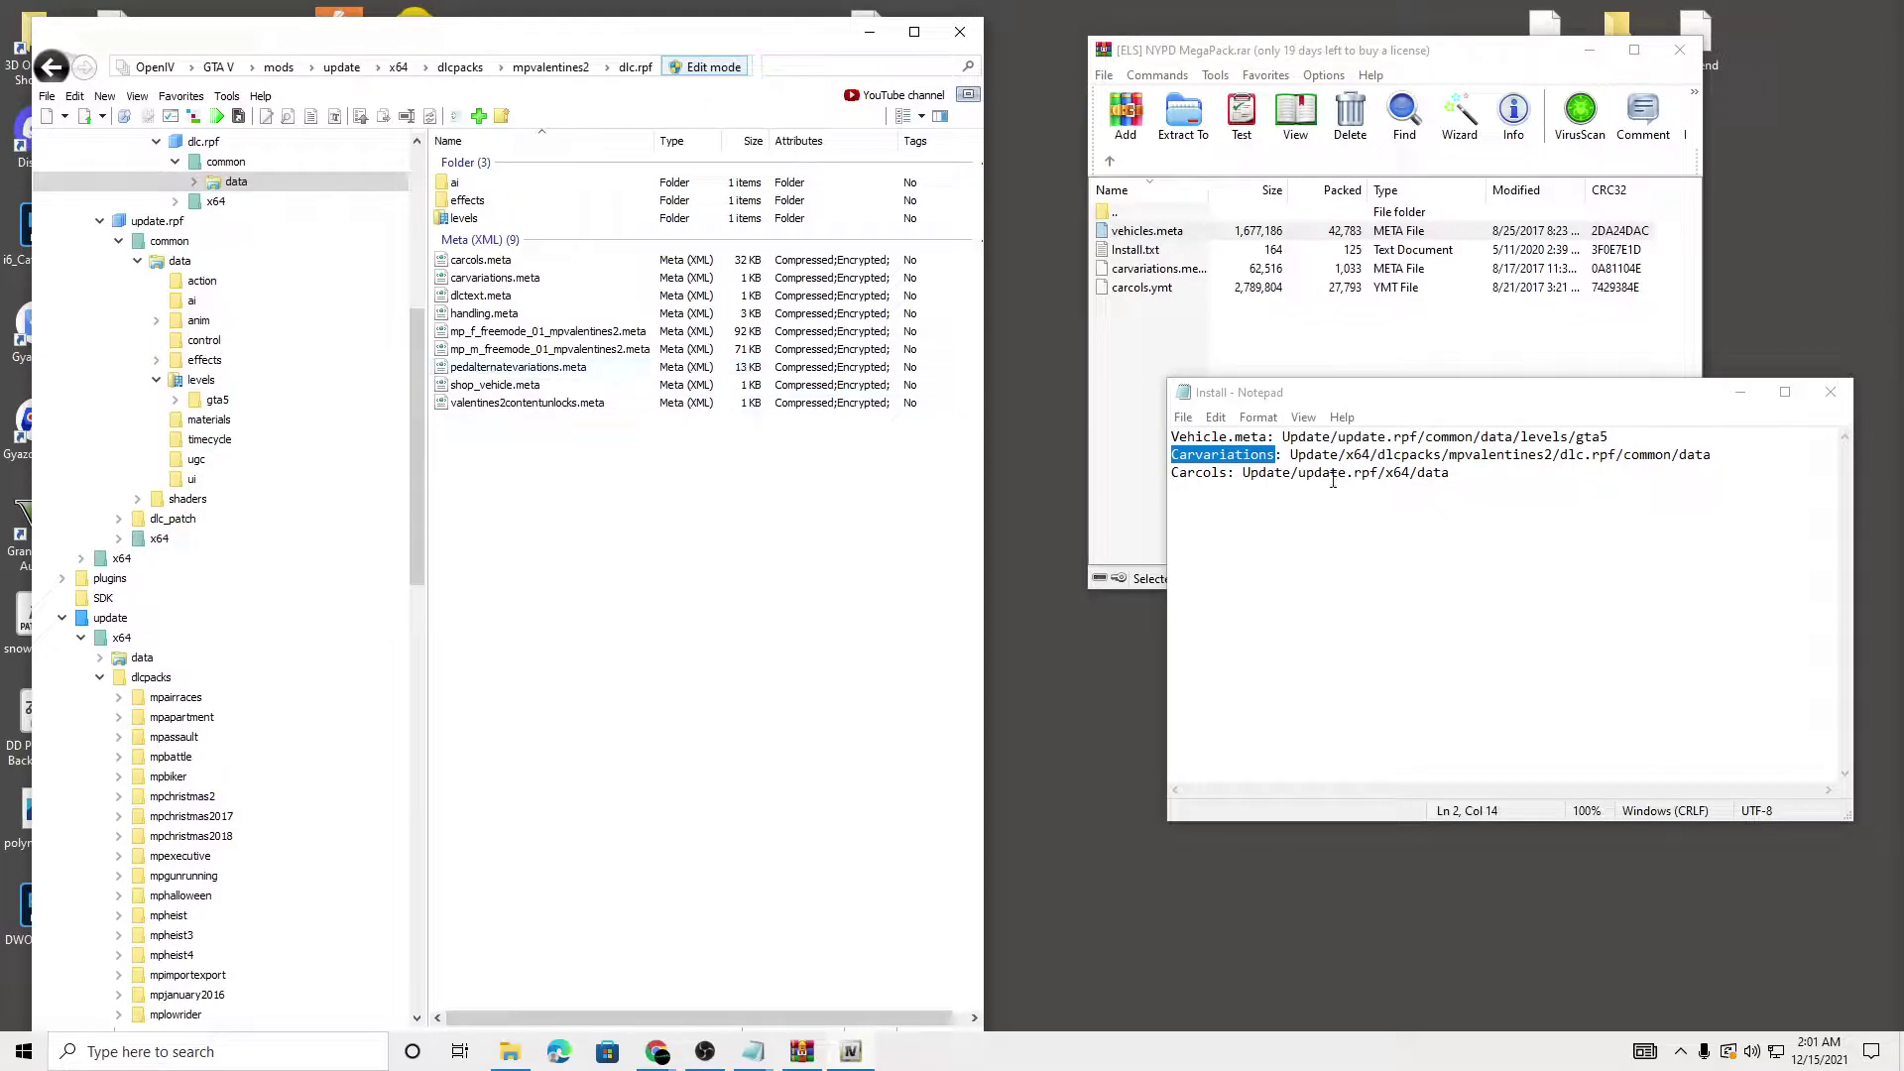
left_click_drag(1309, 391, 1361, 390)
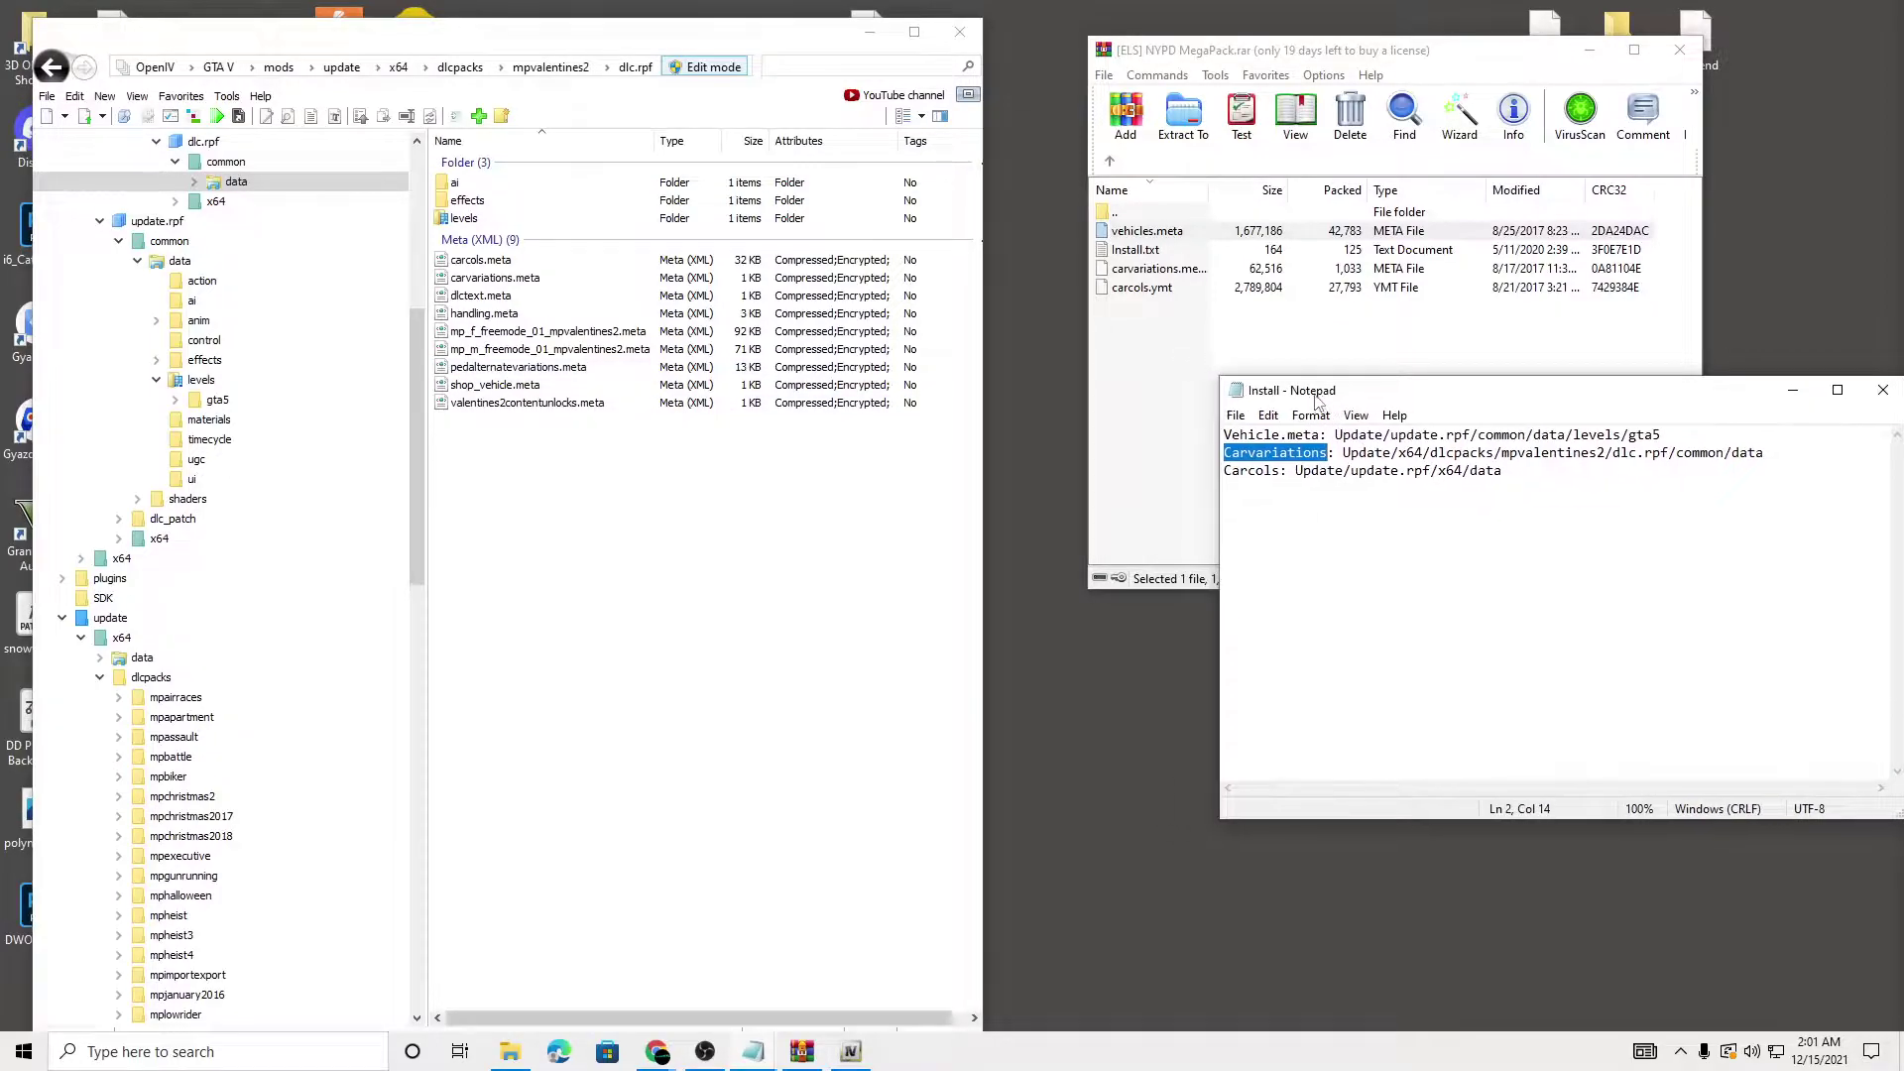
left_click(1164, 276)
left_click_drag(1209, 280, 1171, 290)
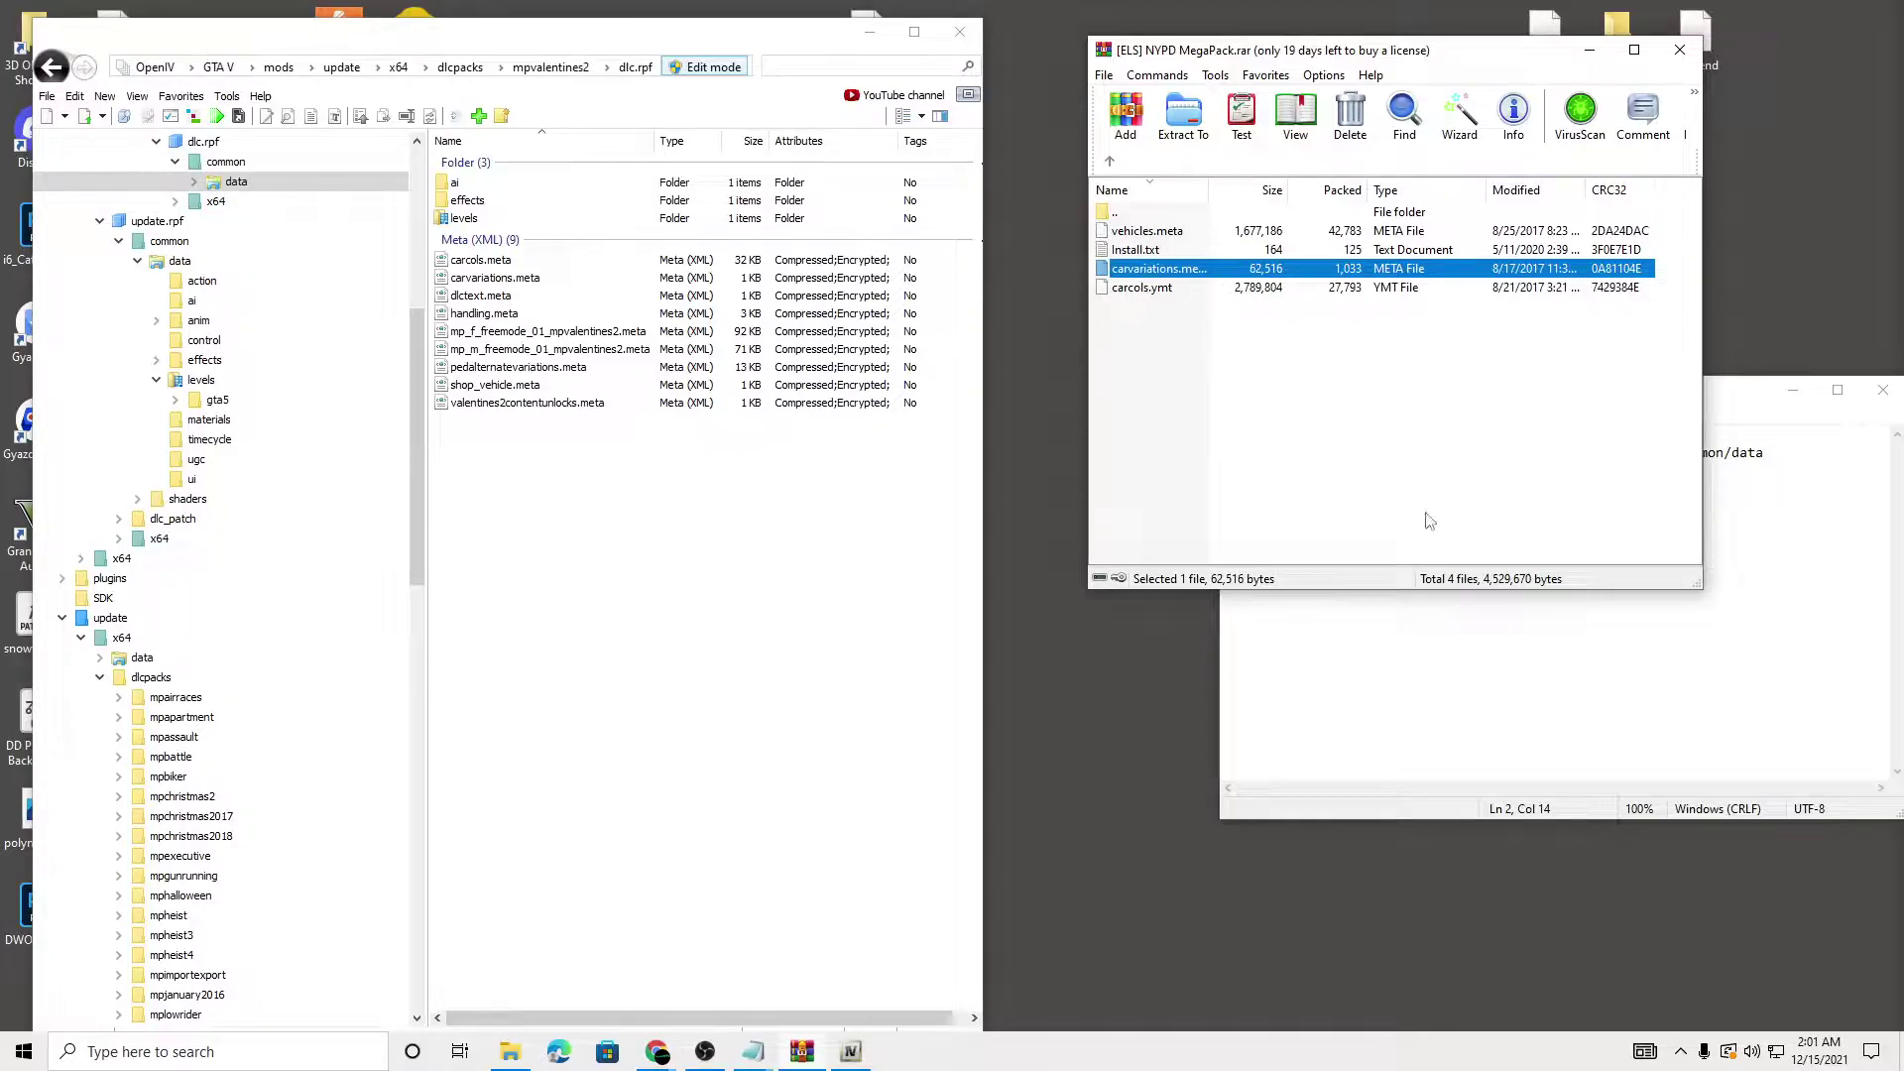
key("alt+Tab")
left_click(1341, 503)
left_click_drag(1230, 452, 1322, 452)
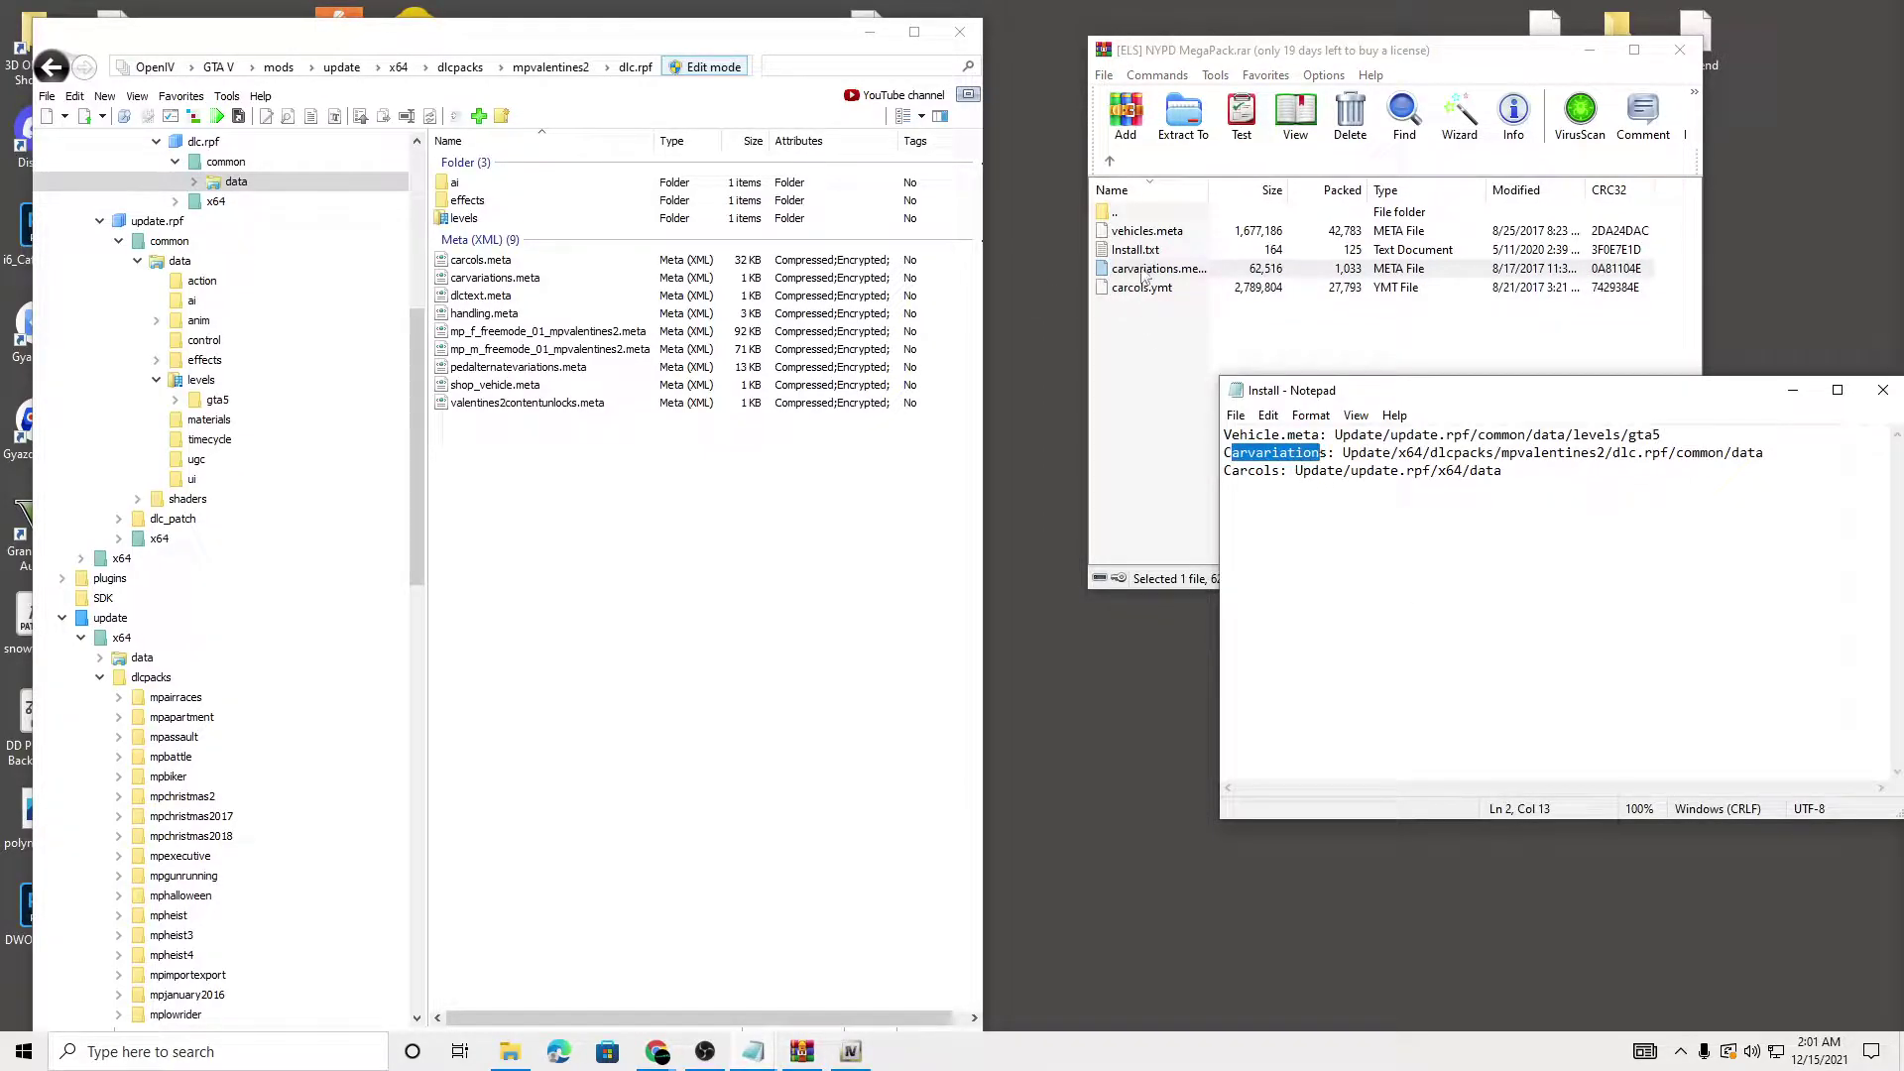
left_click_drag(1144, 278, 1078, 282)
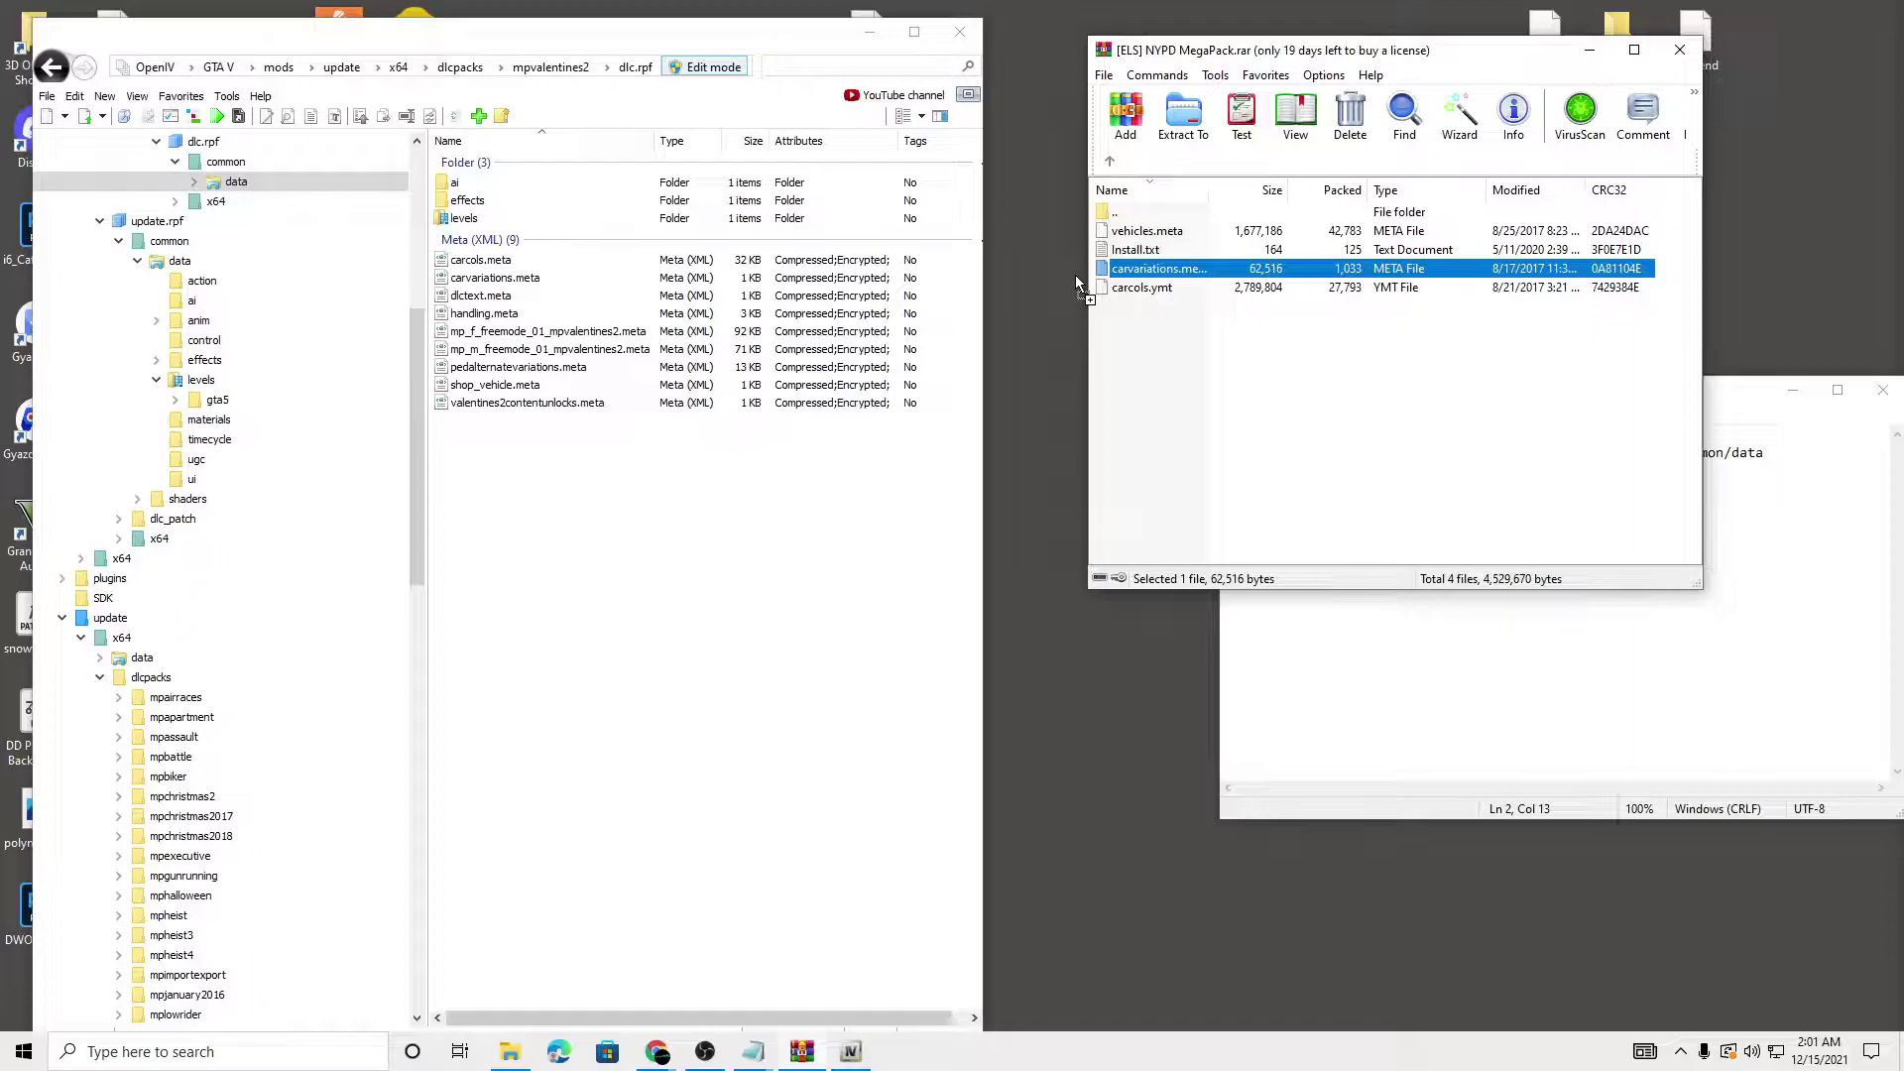
left_click_drag(1077, 278, 504, 285)
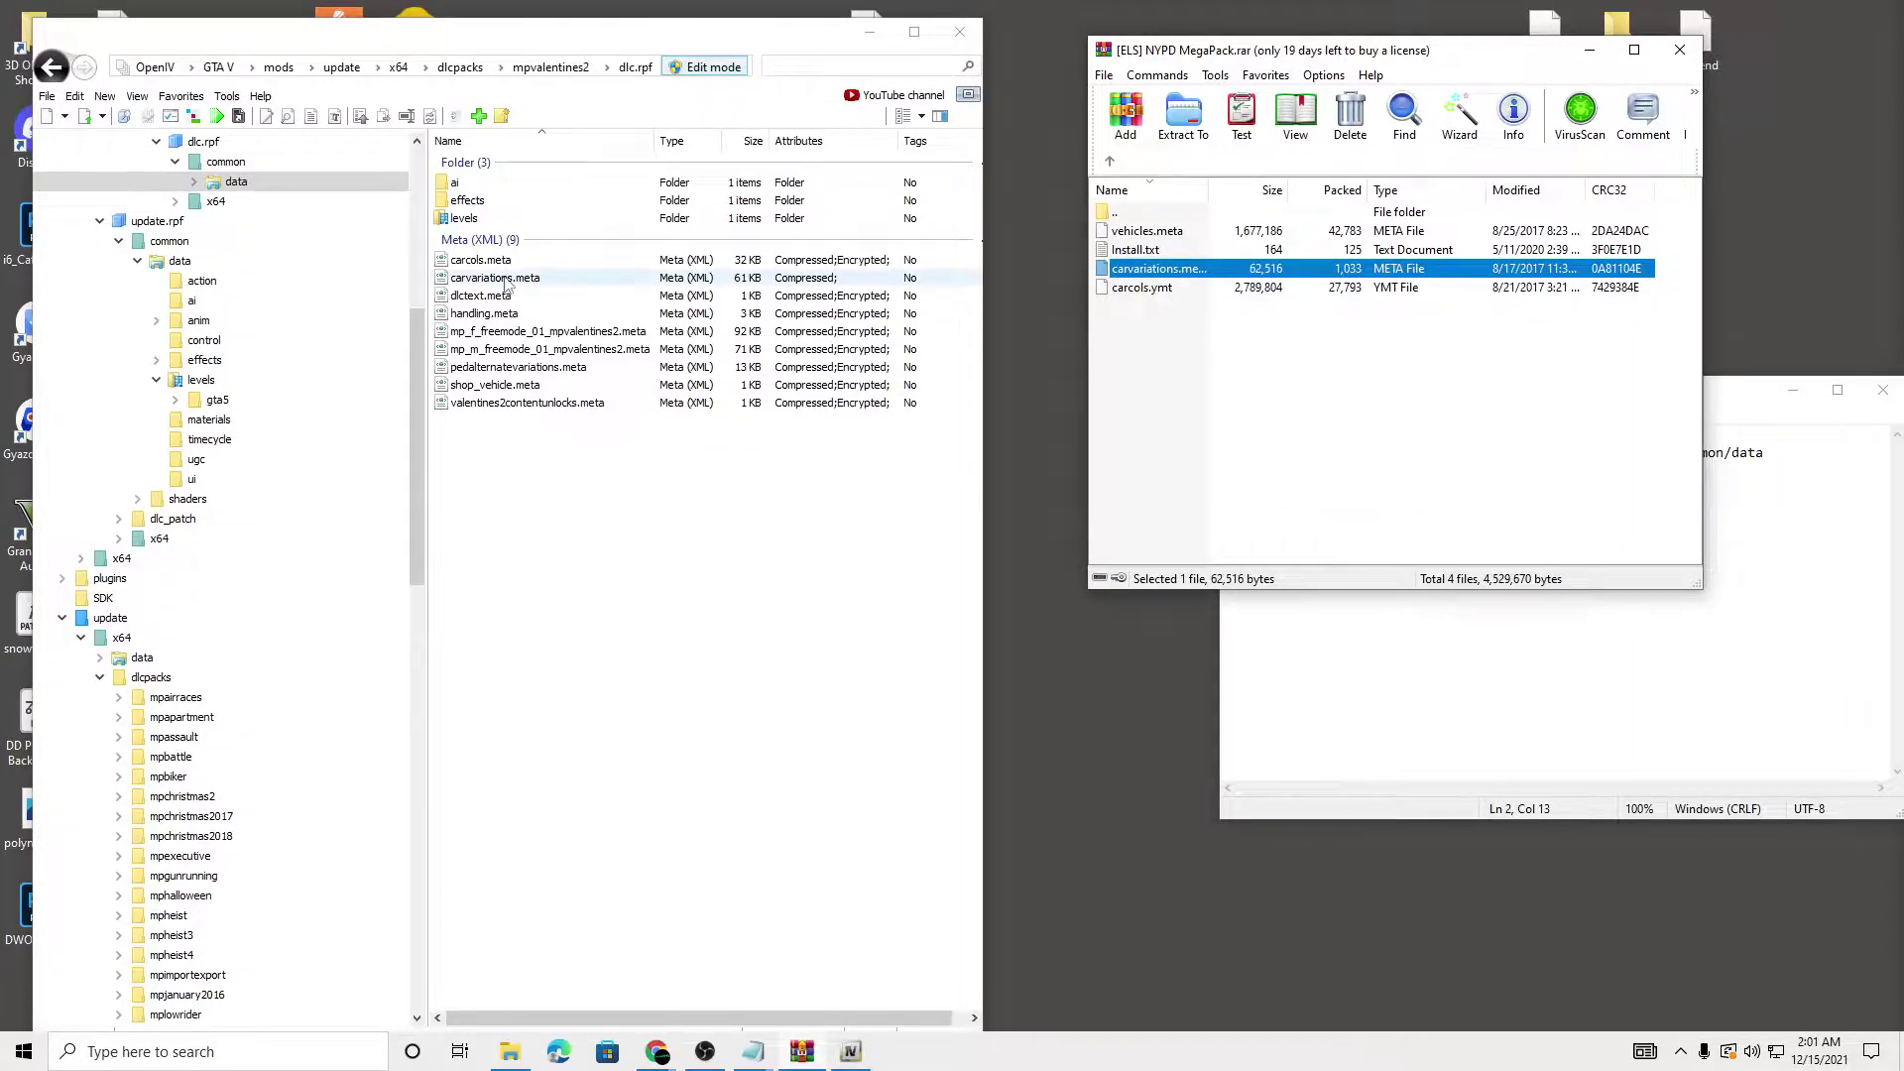
Check the Carcols path in the install note and open x64/data inside the "mods" folder's copy of update.rpf
left_click(1389, 637)
left_click_drag(1283, 398, 1205, 387)
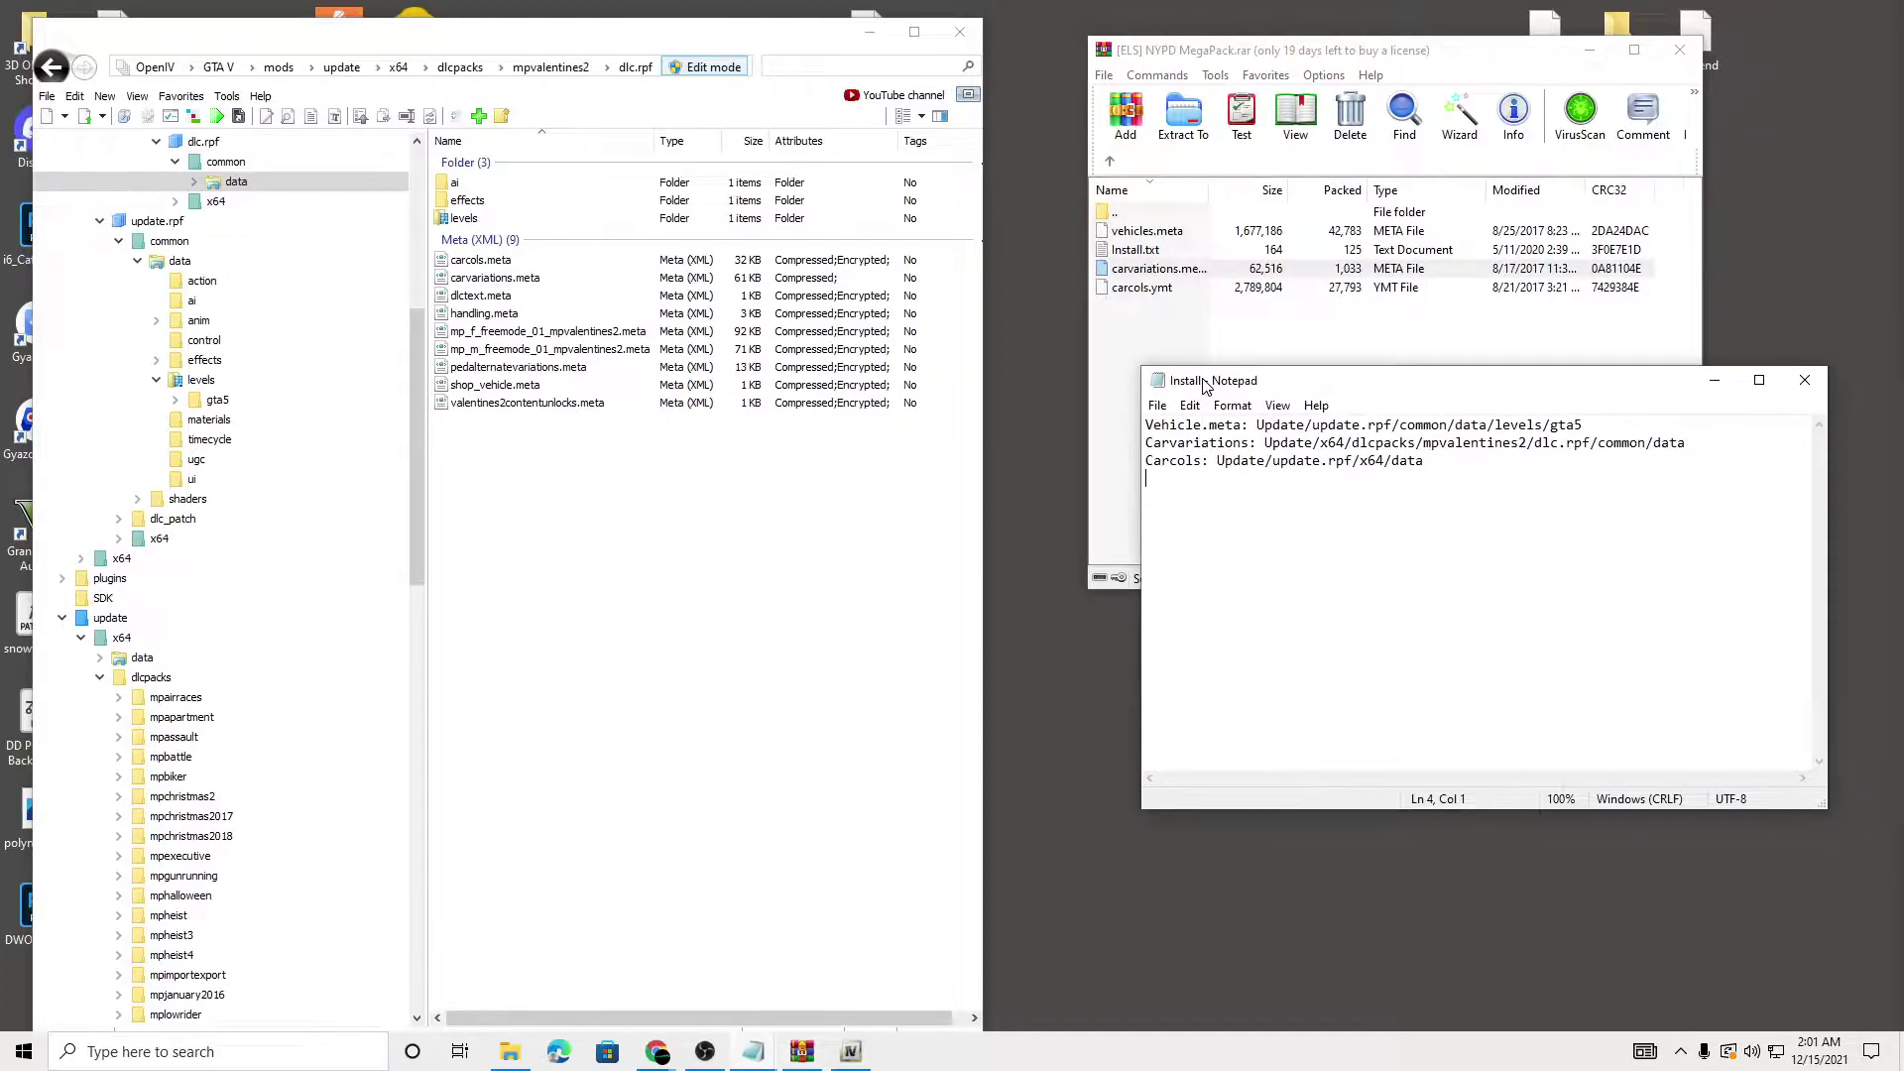
left_click(218, 67)
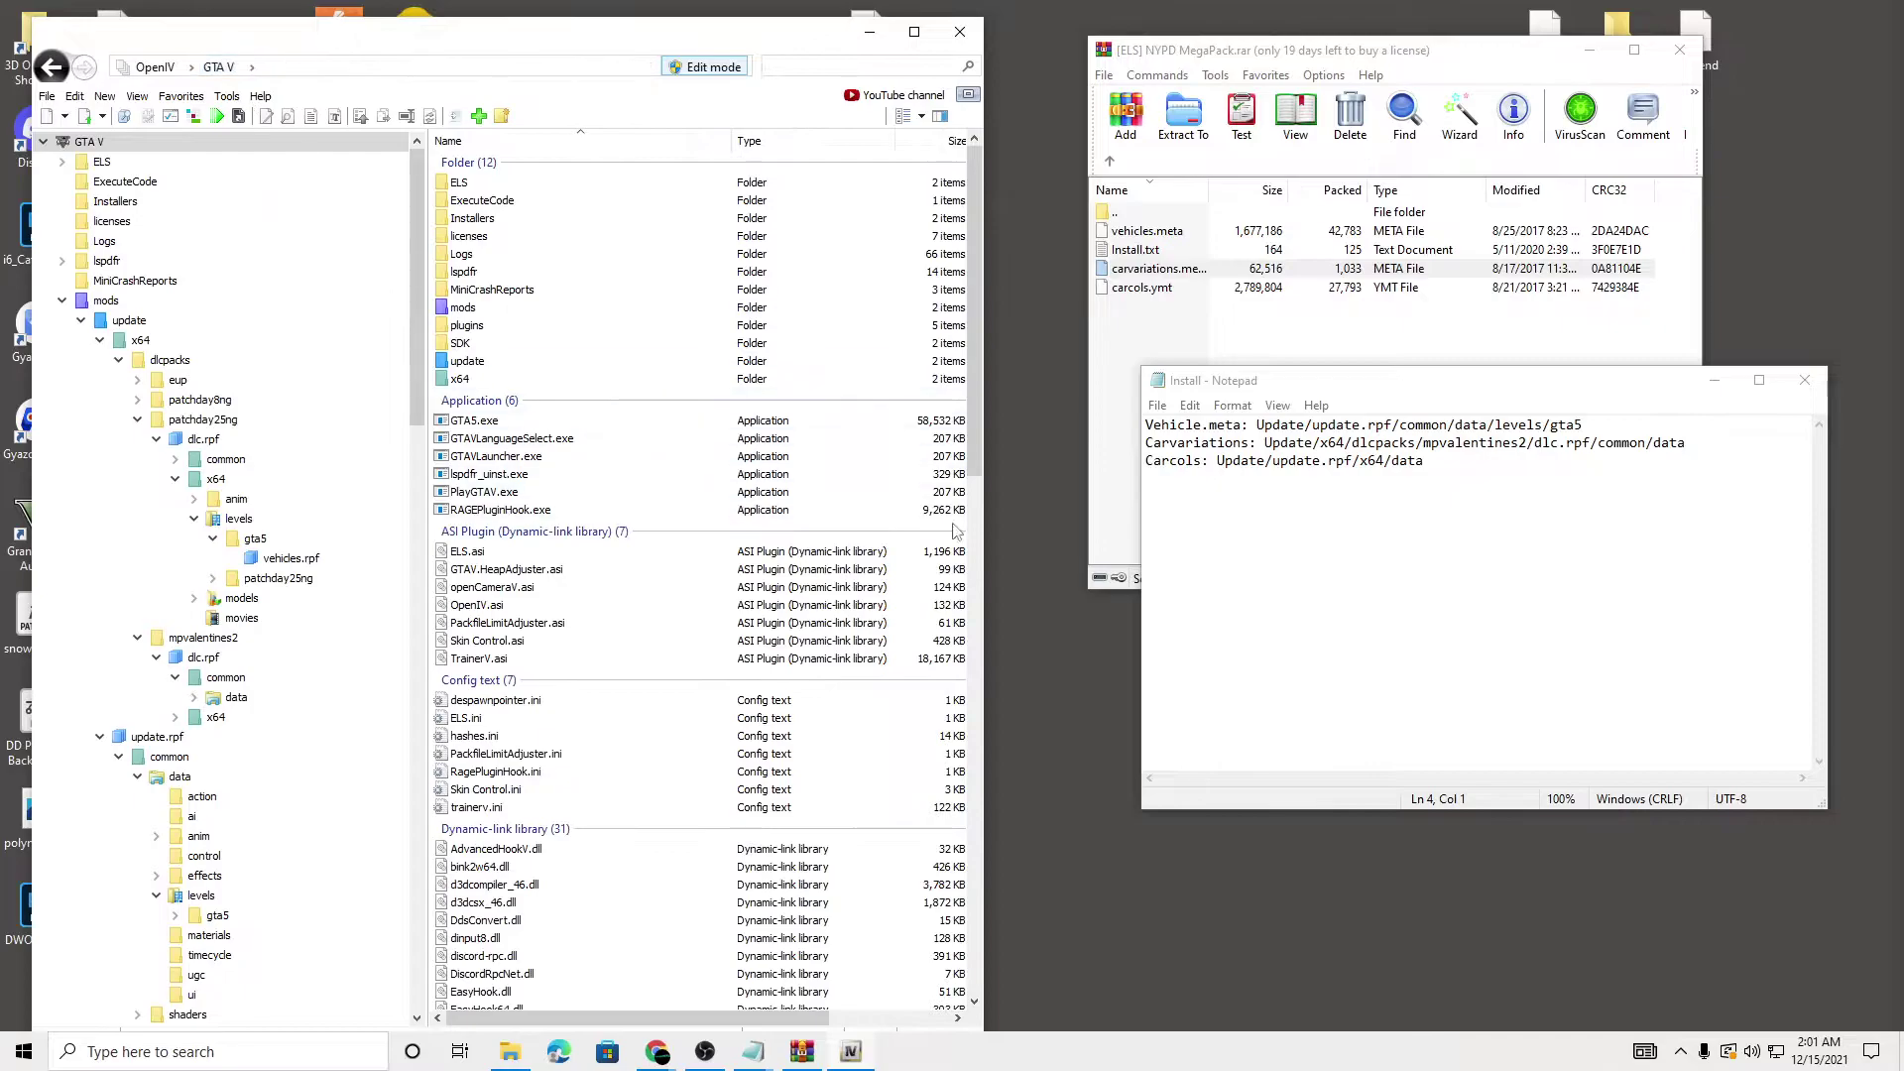
left_click_drag(1263, 384, 1310, 373)
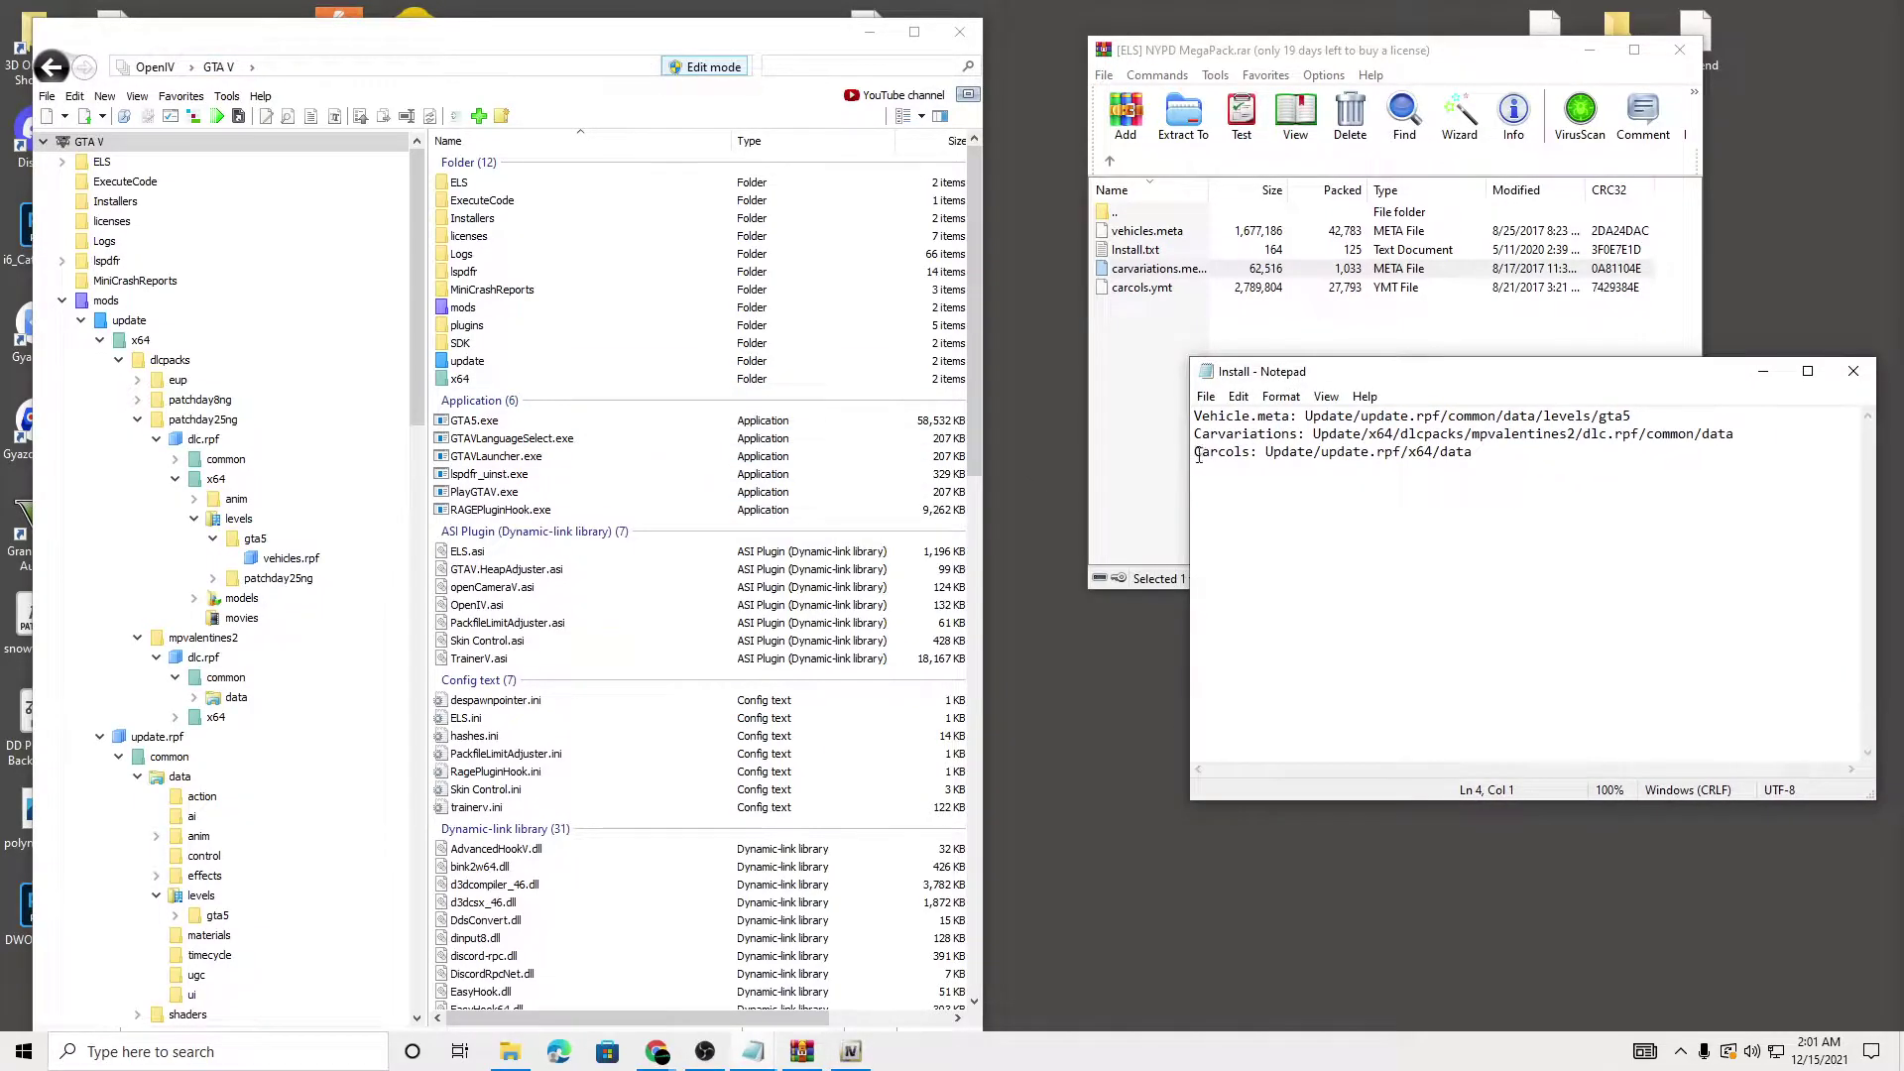
left_click_drag(1198, 455, 1477, 469)
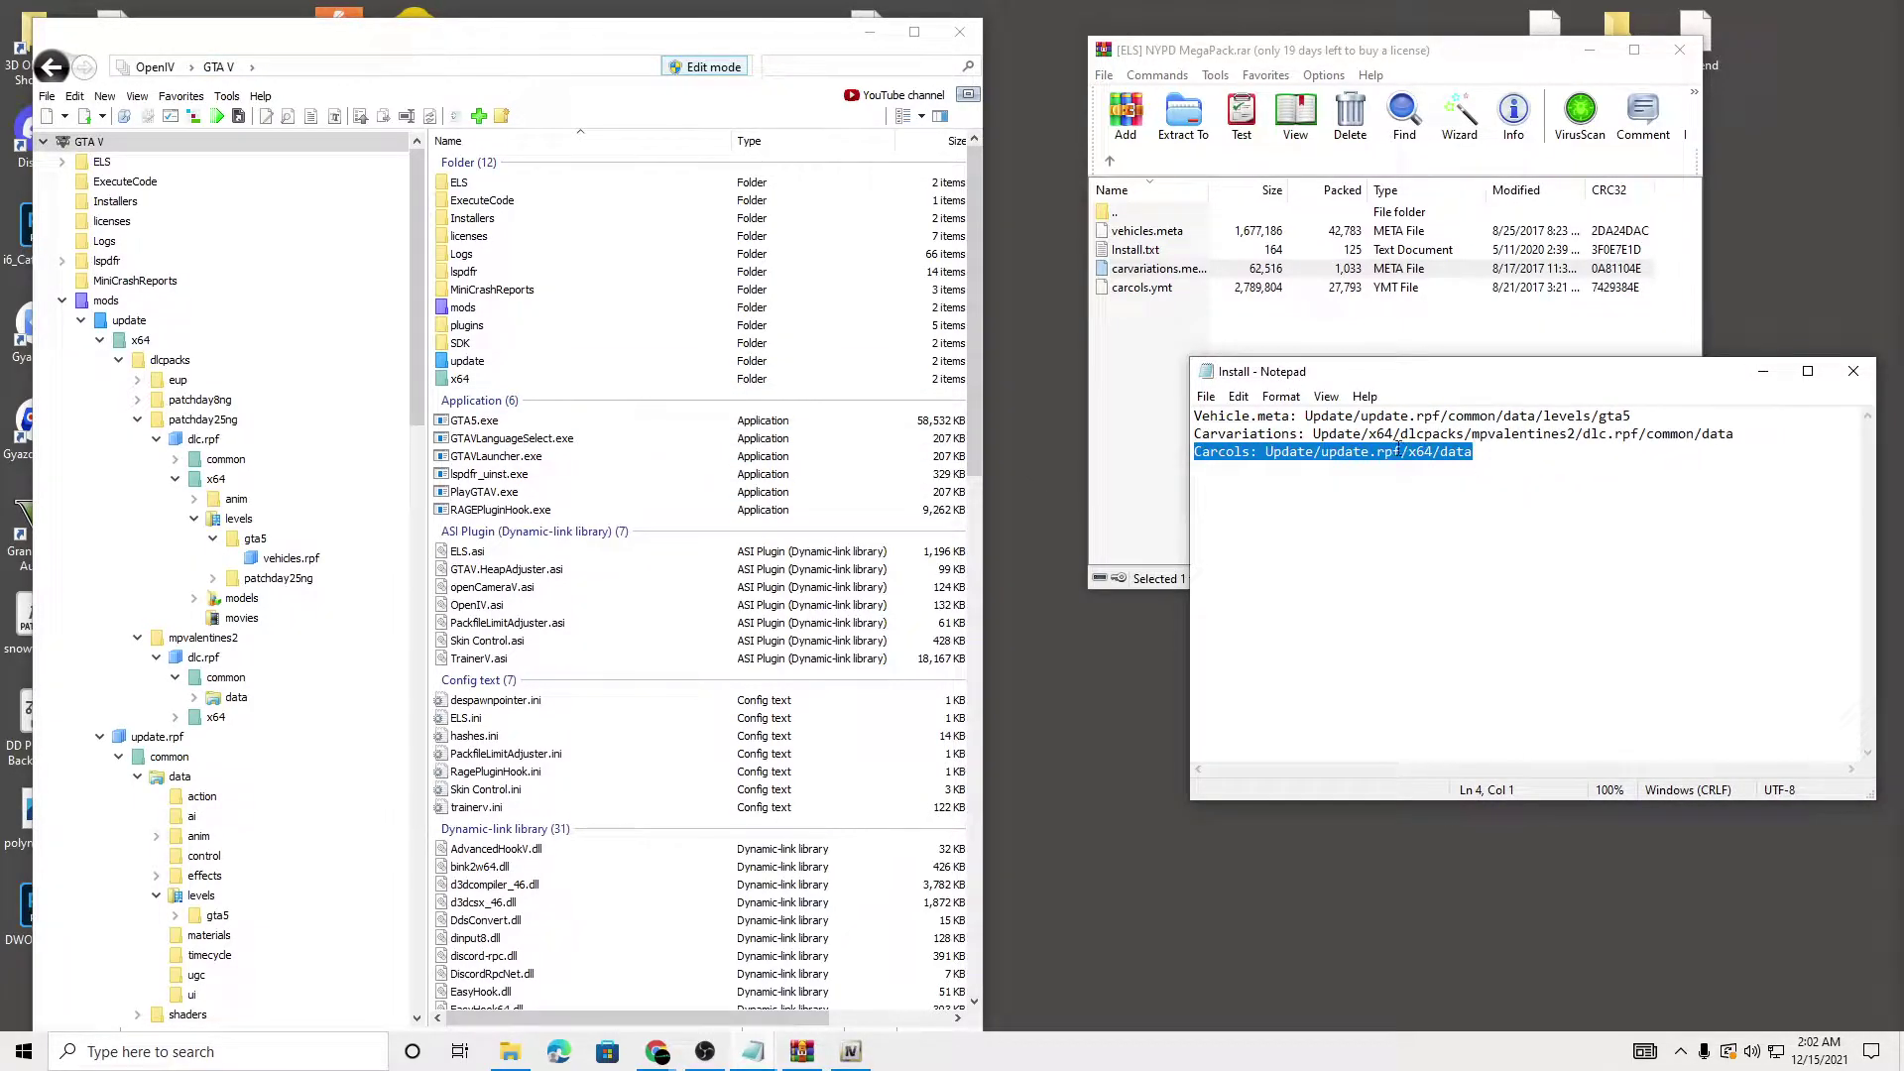
double_click(528, 369)
double_click(516, 224)
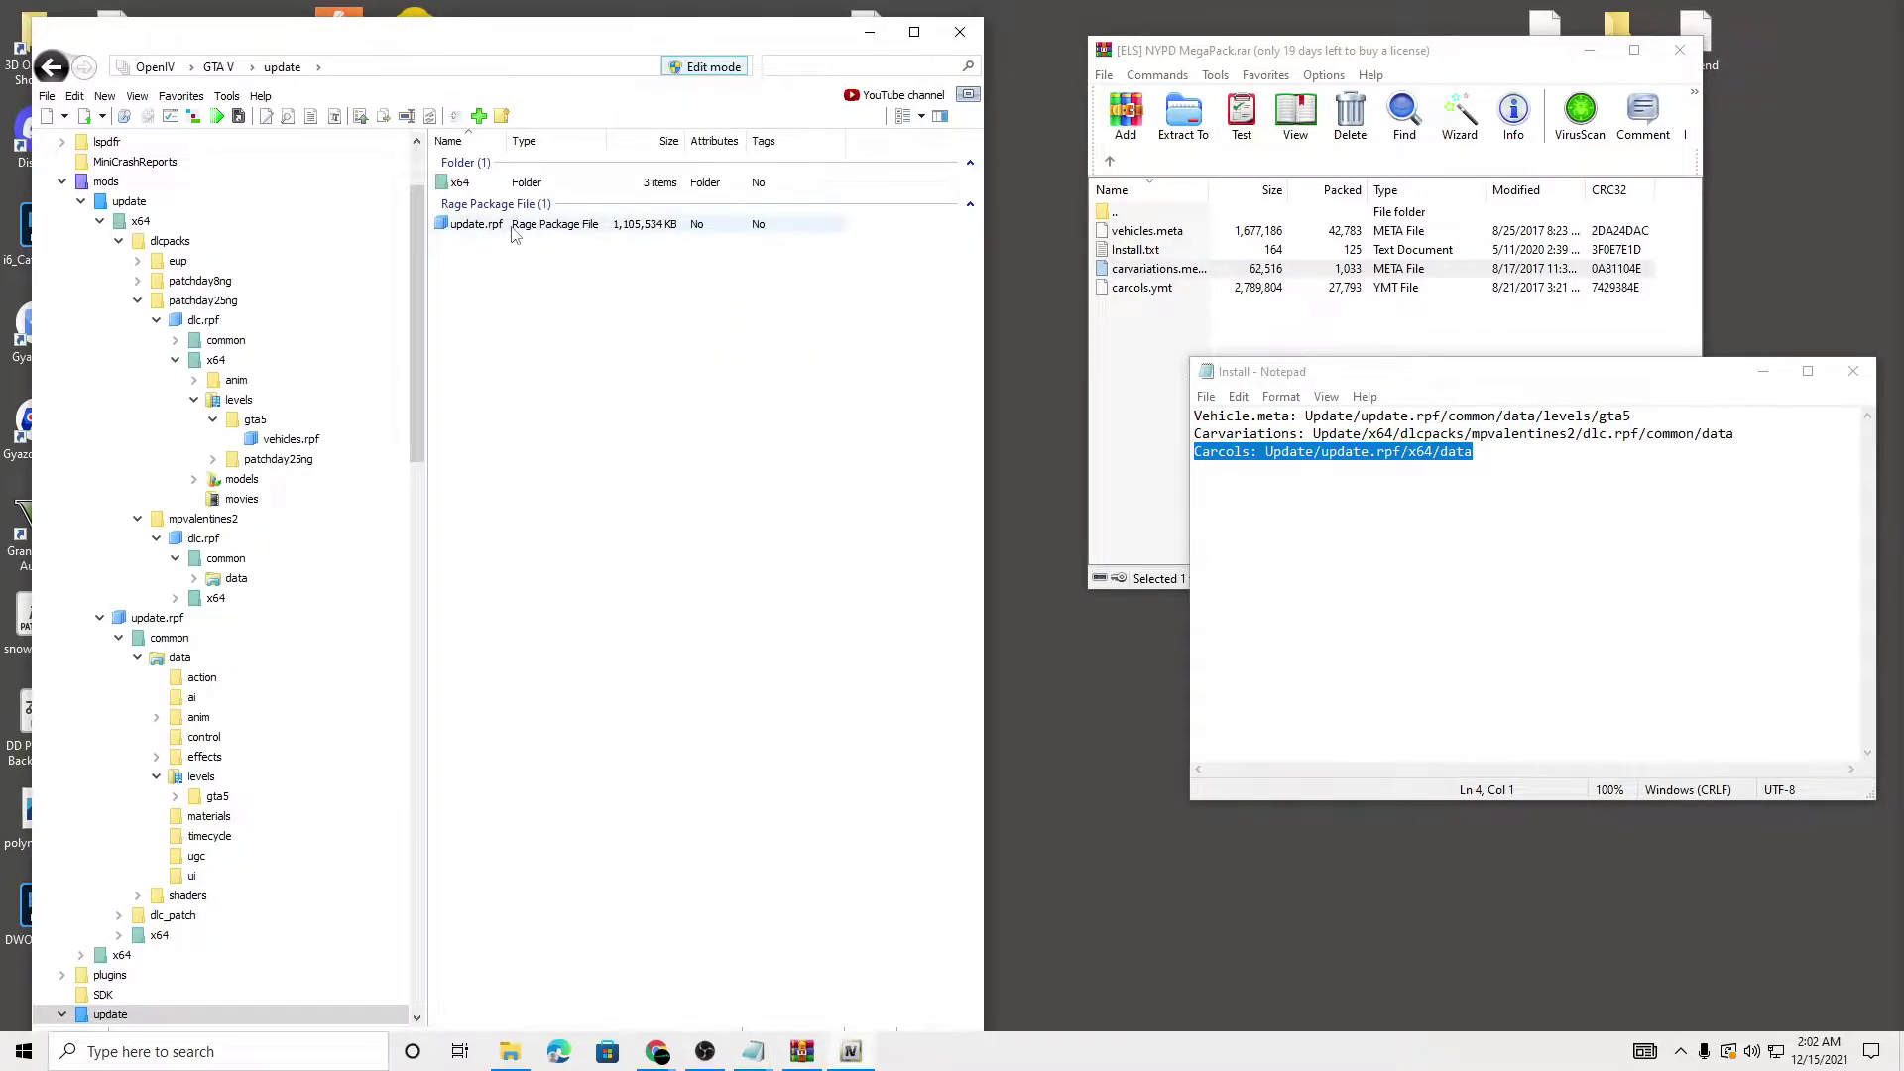
left_click(529, 190)
double_click(496, 220)
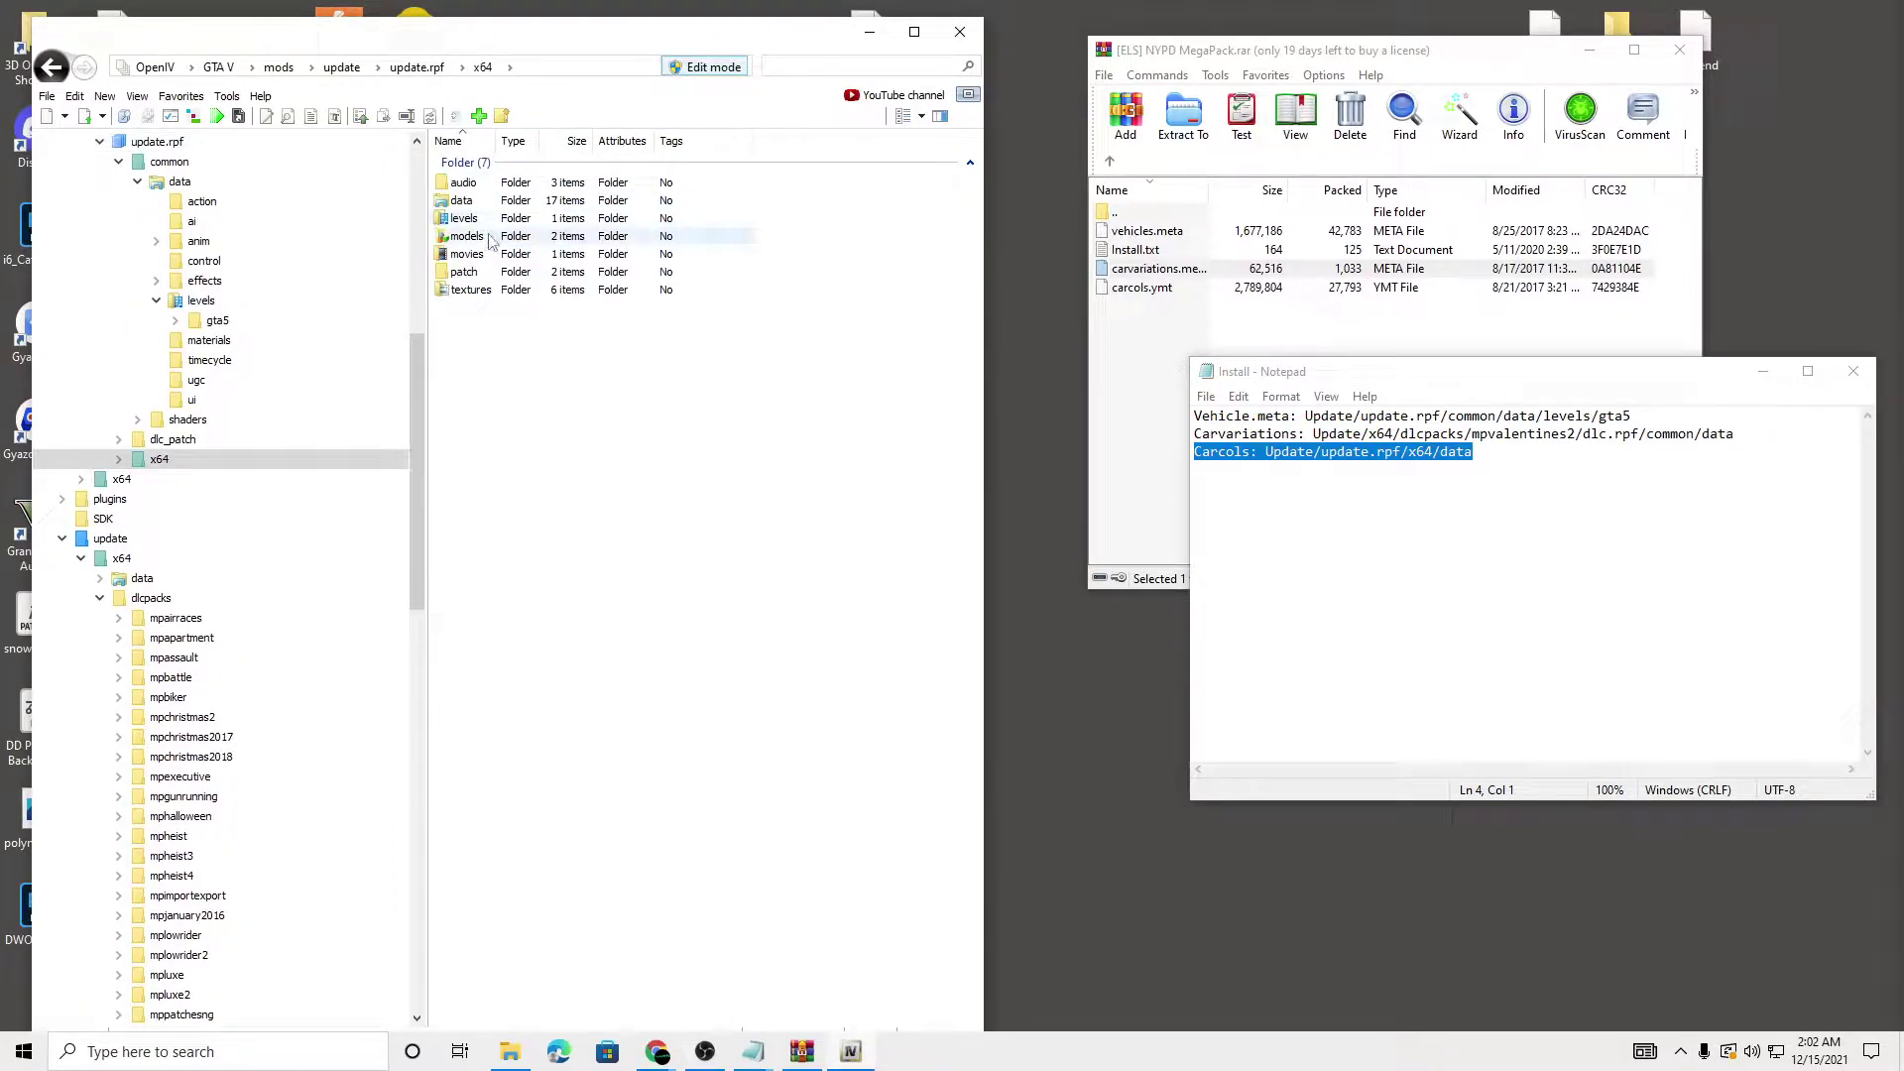
double_click(493, 200)
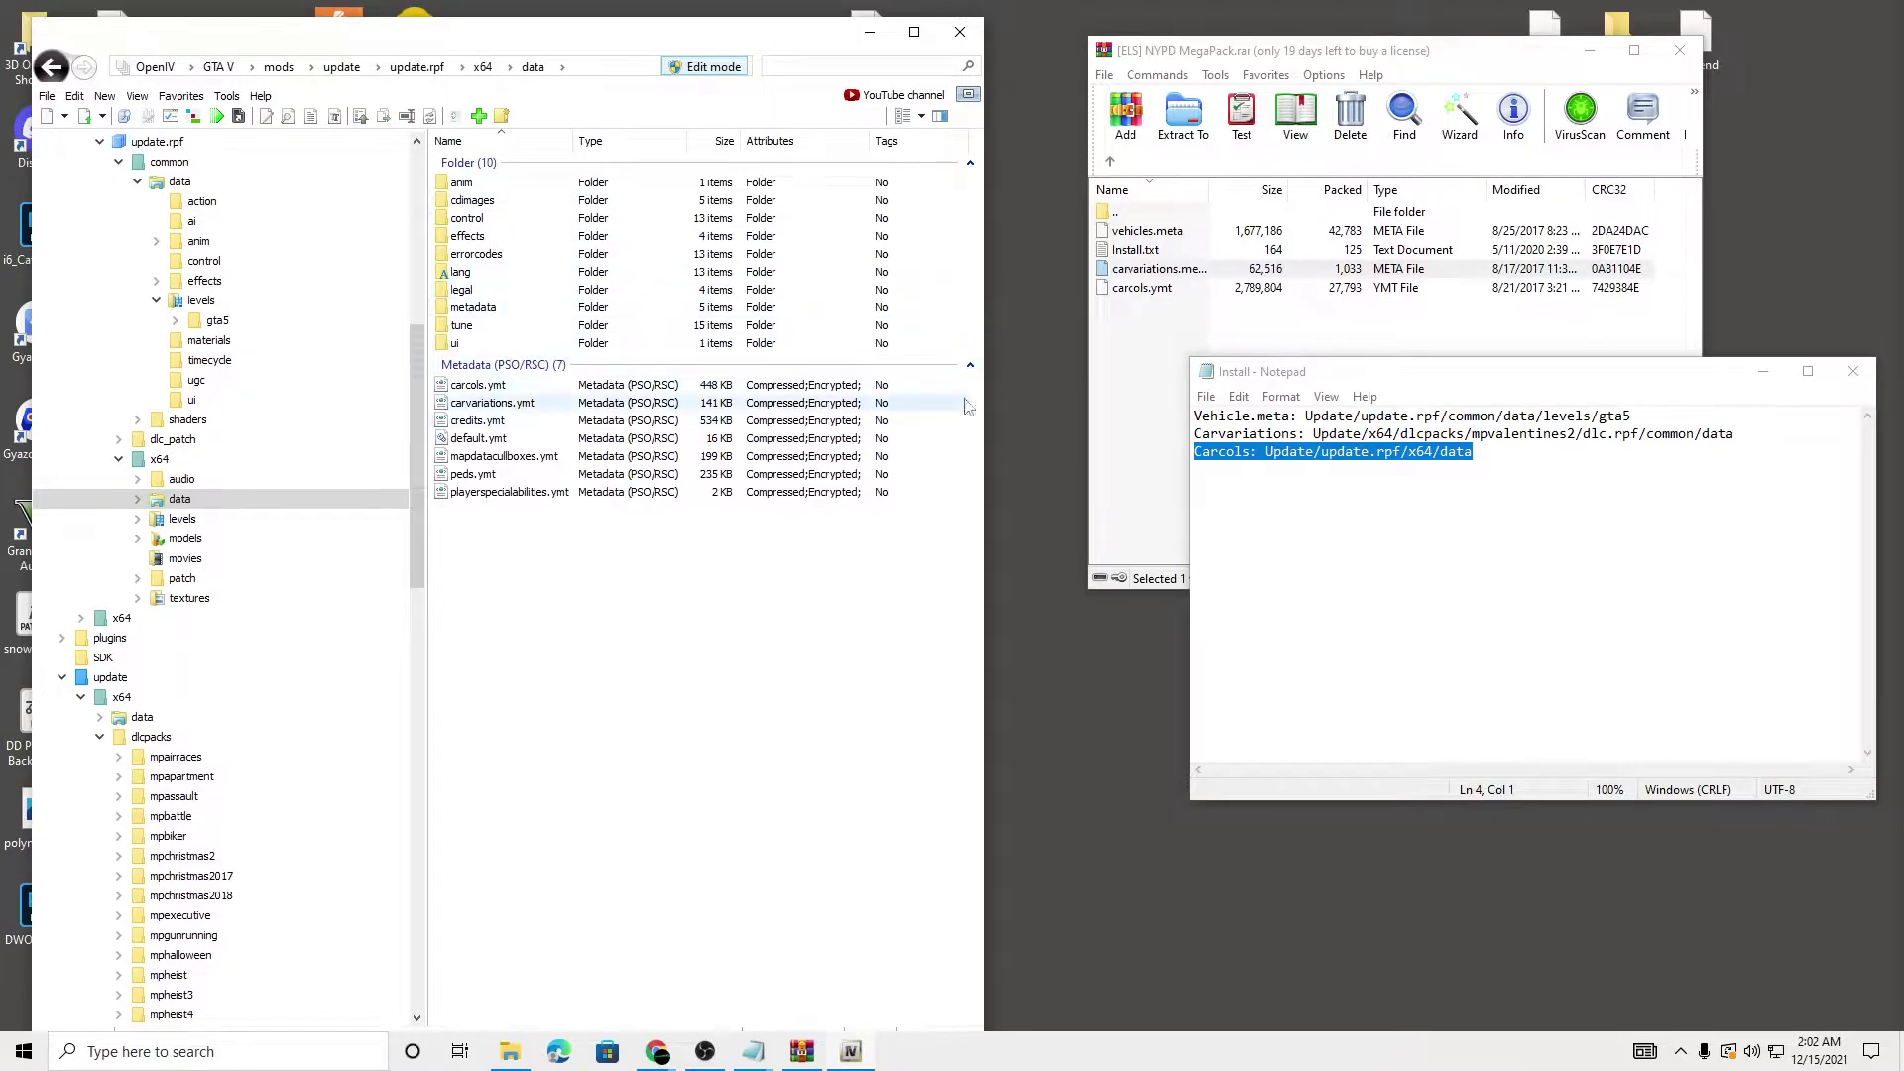
Replace carcols.ymt in the x64/data folder with the one from the archive, and close the install note
left_click_drag(1180, 289, 510, 392)
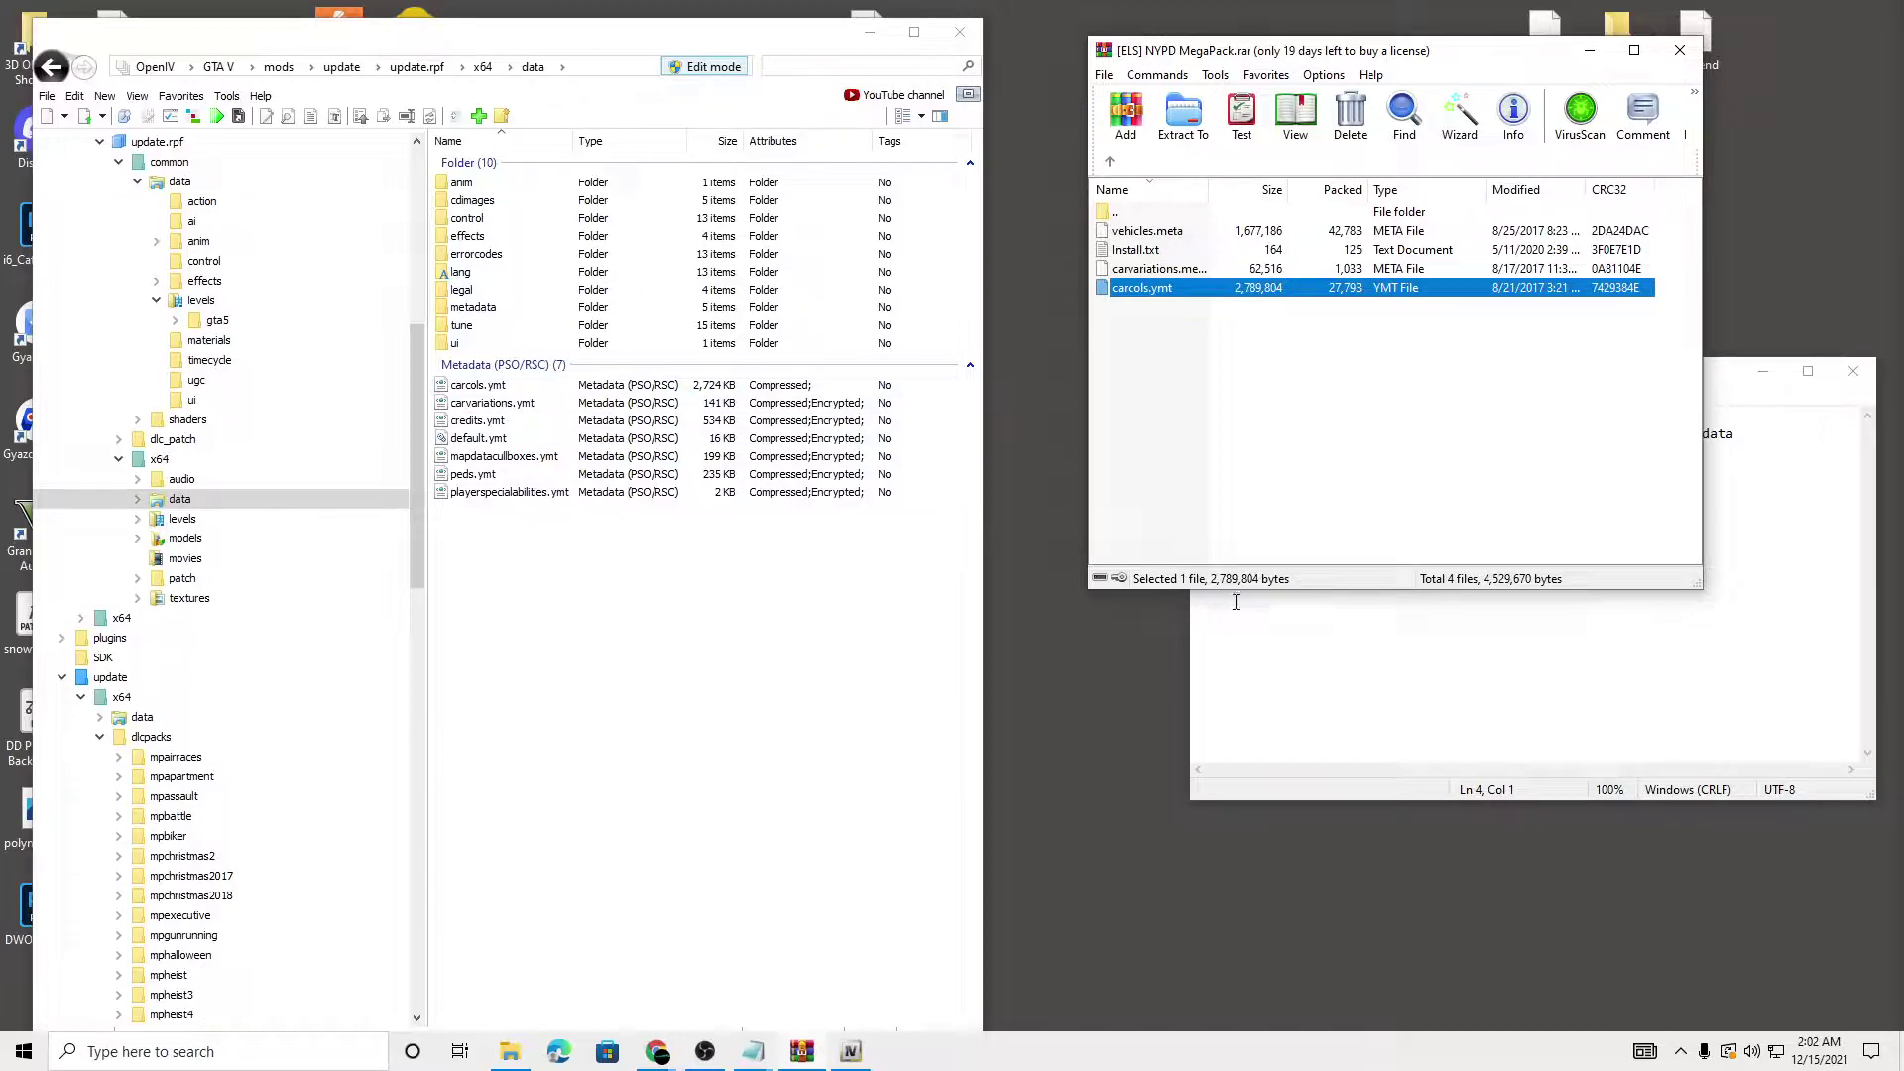
left_click(1271, 617)
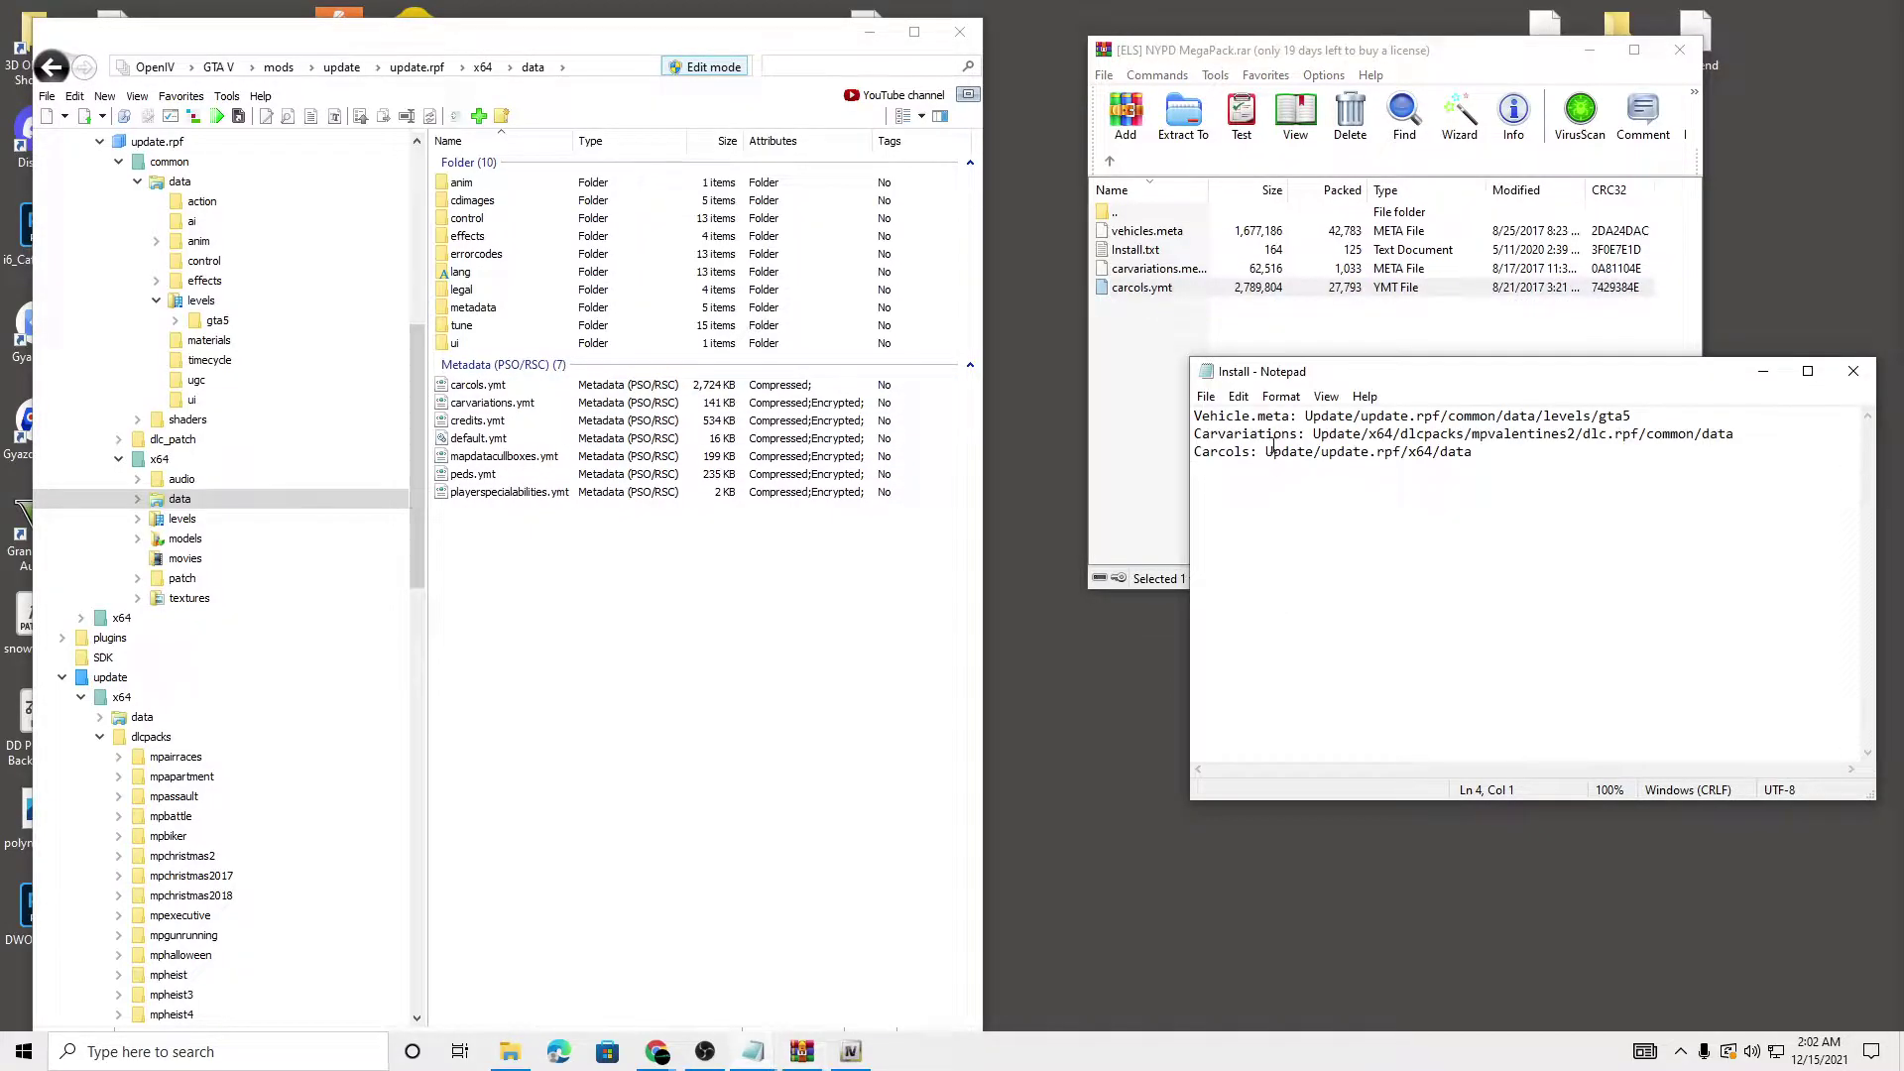
left_click_drag(1302, 377, 1102, 320)
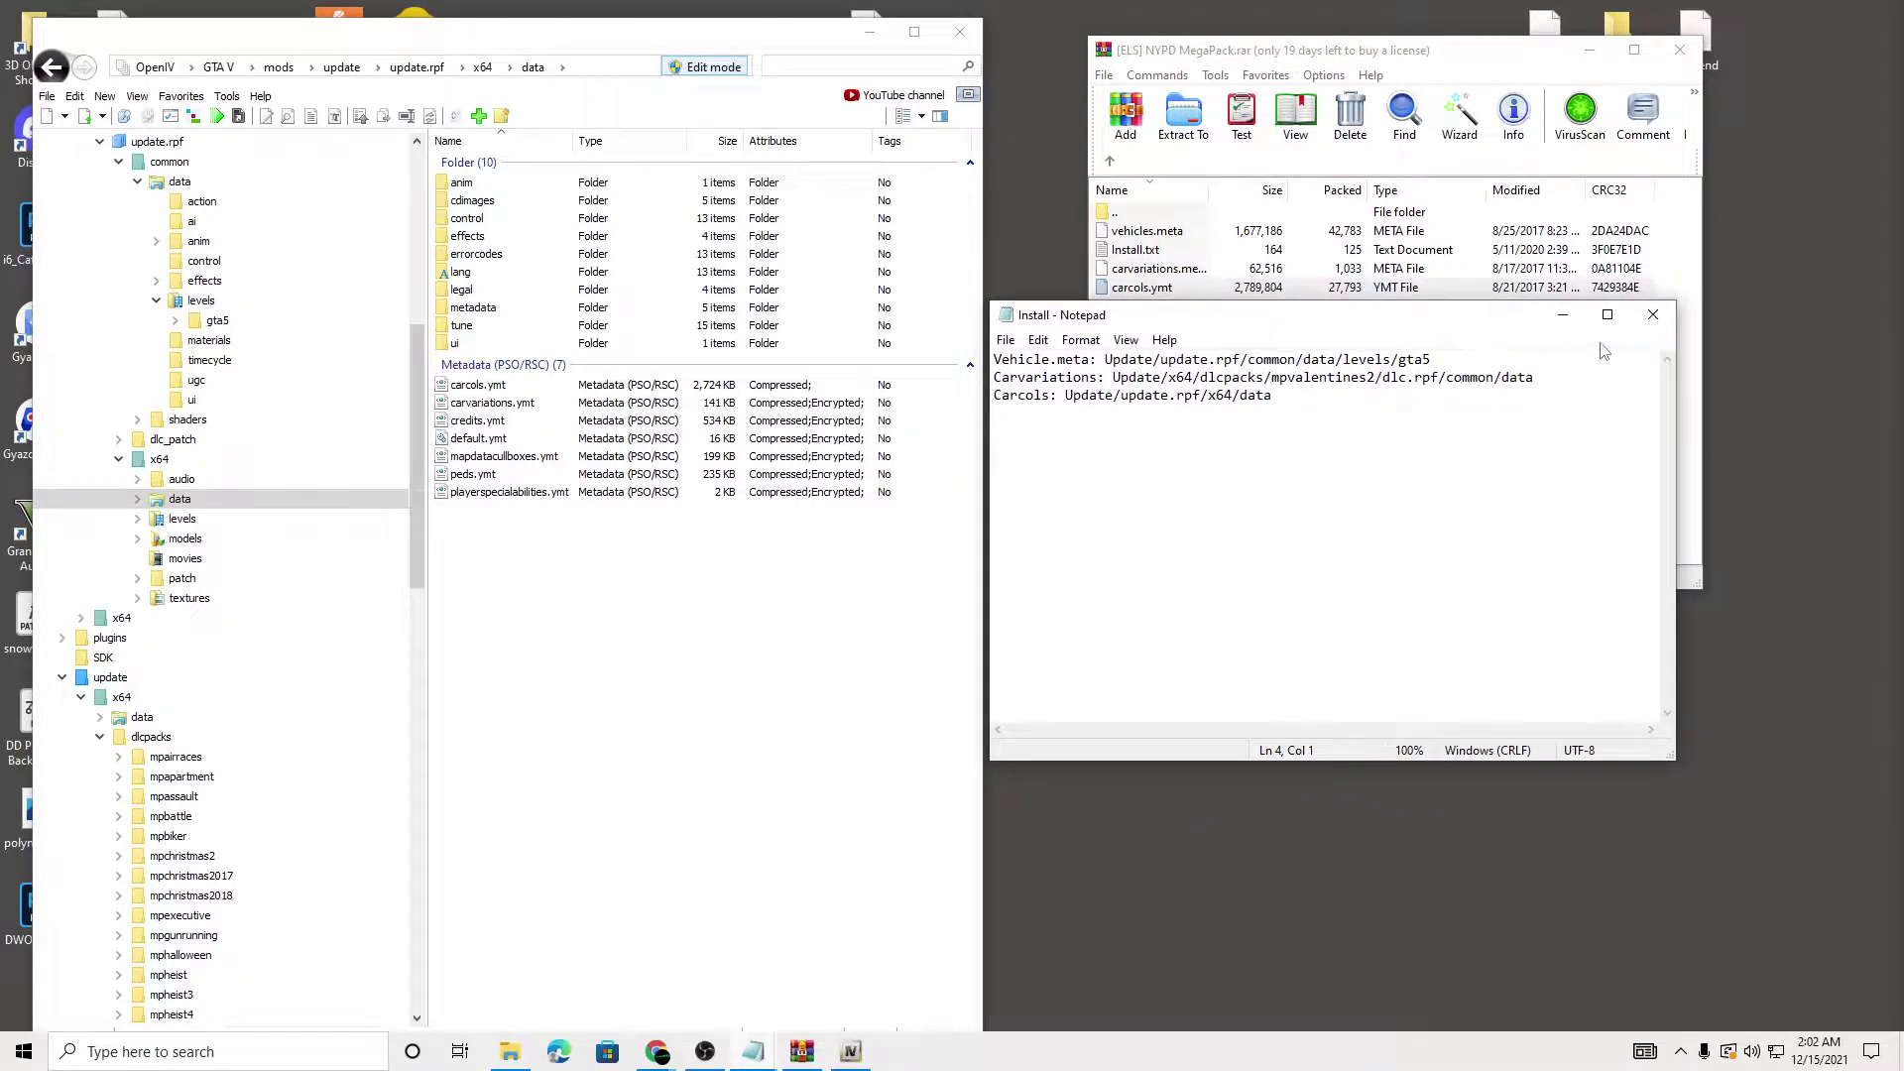
left_click(1652, 315)
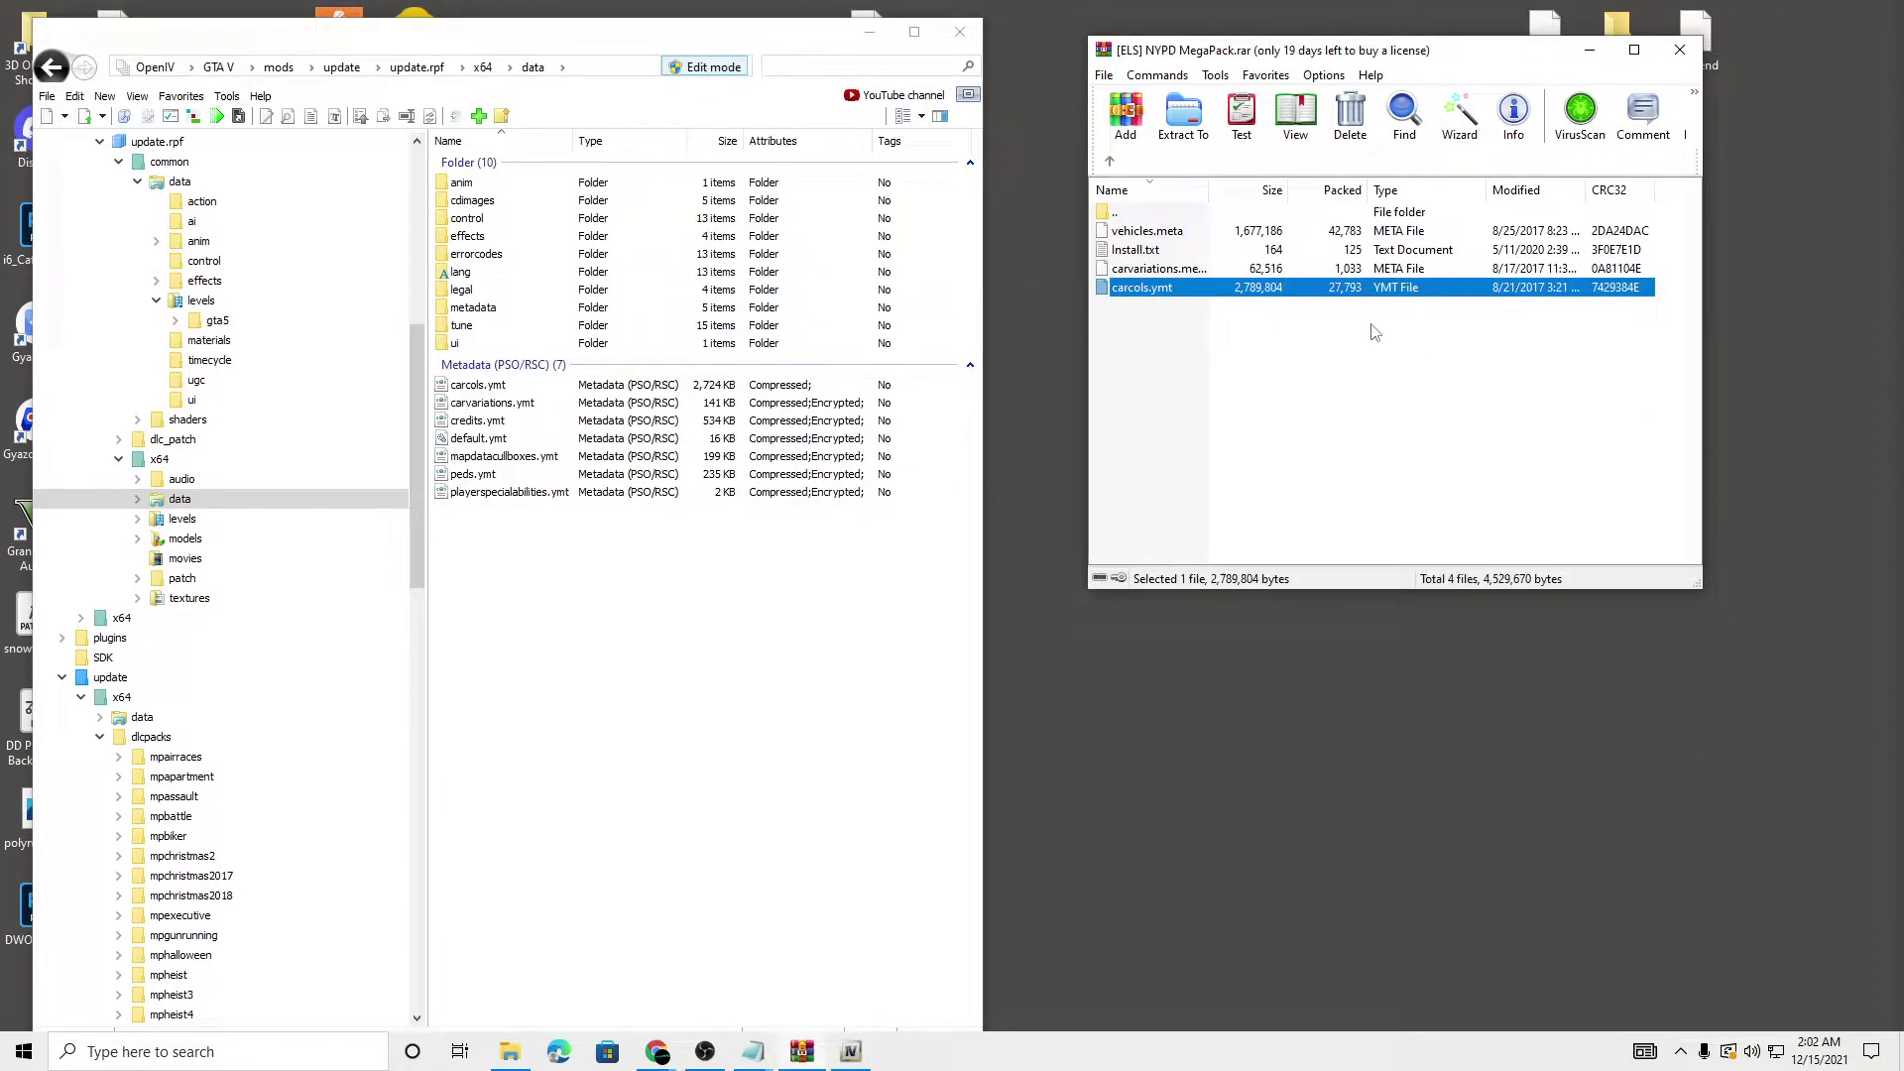
Return OpenIV to the GTA V root, close the NYPD MegaPack archive and OpenIV, and launch Grand Theft Auto V
left_click(1371, 405)
left_click_drag(388, 36, 570, 64)
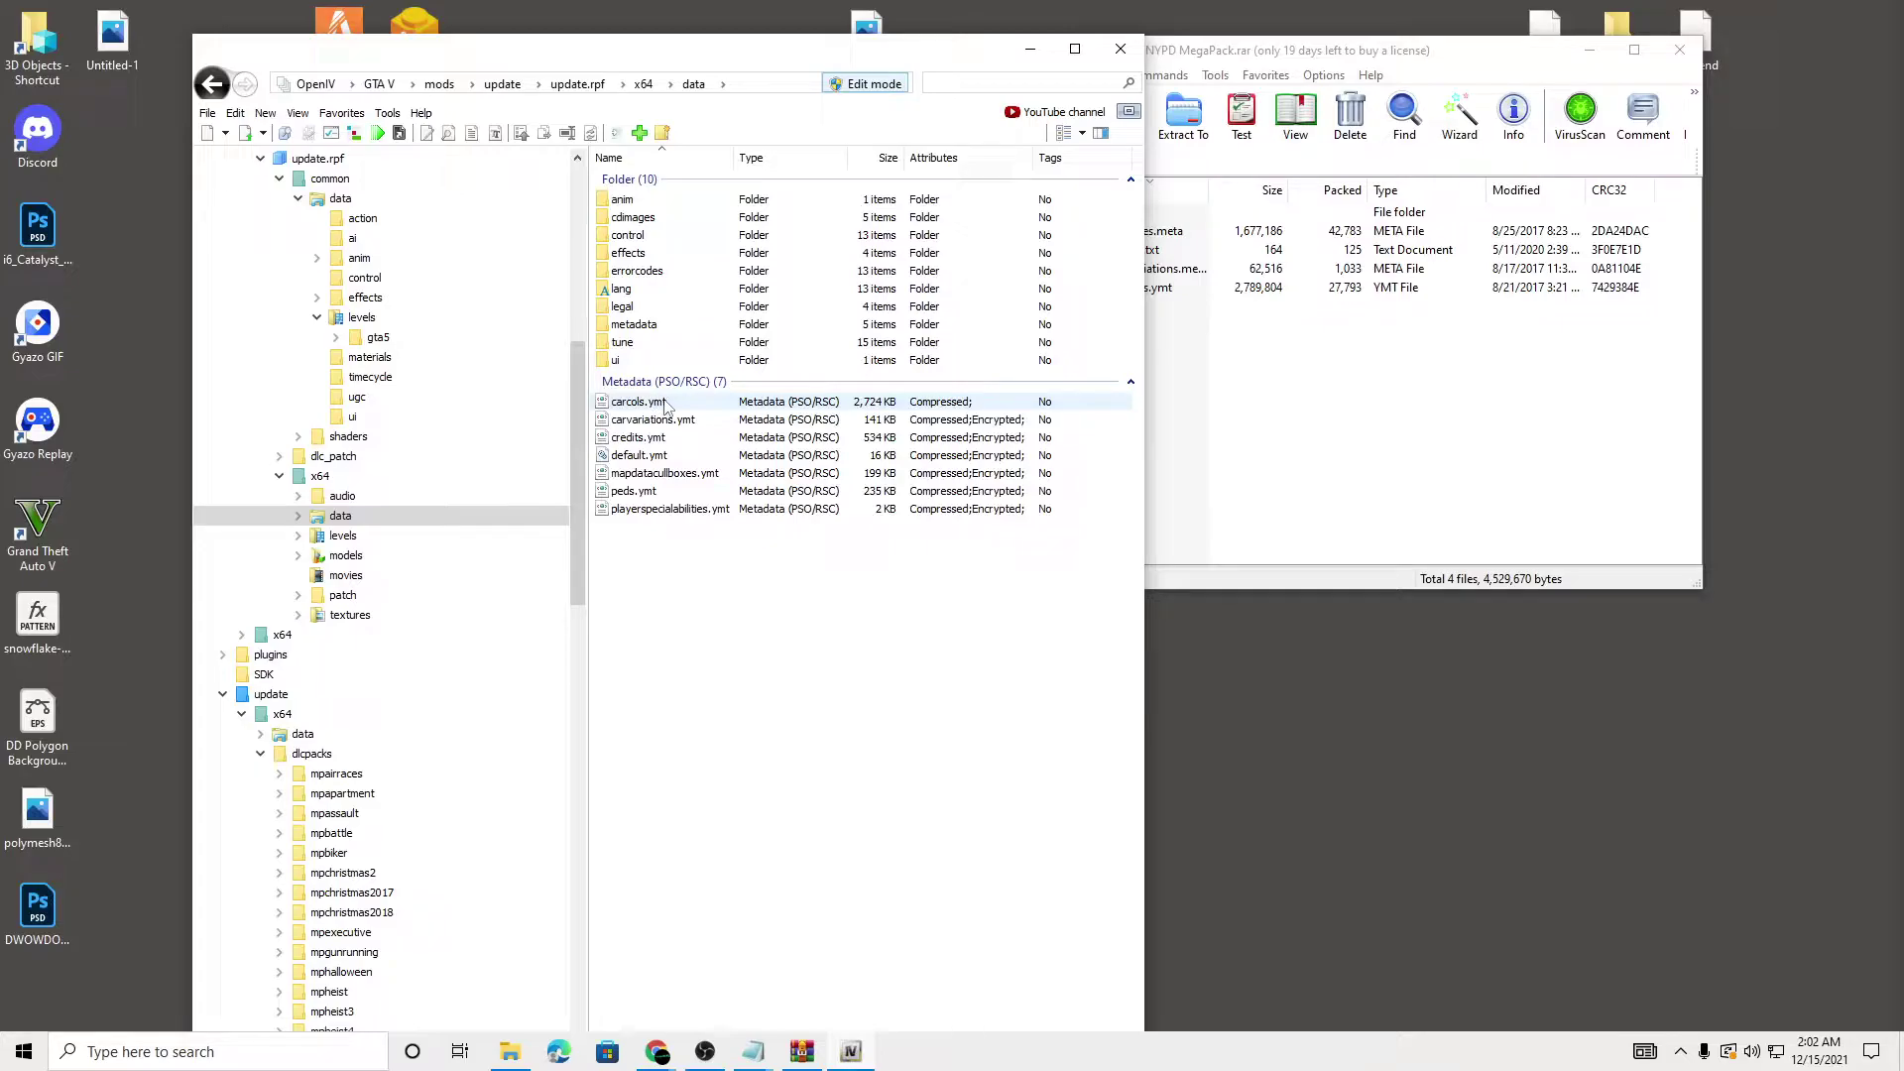
left_click(1256, 359)
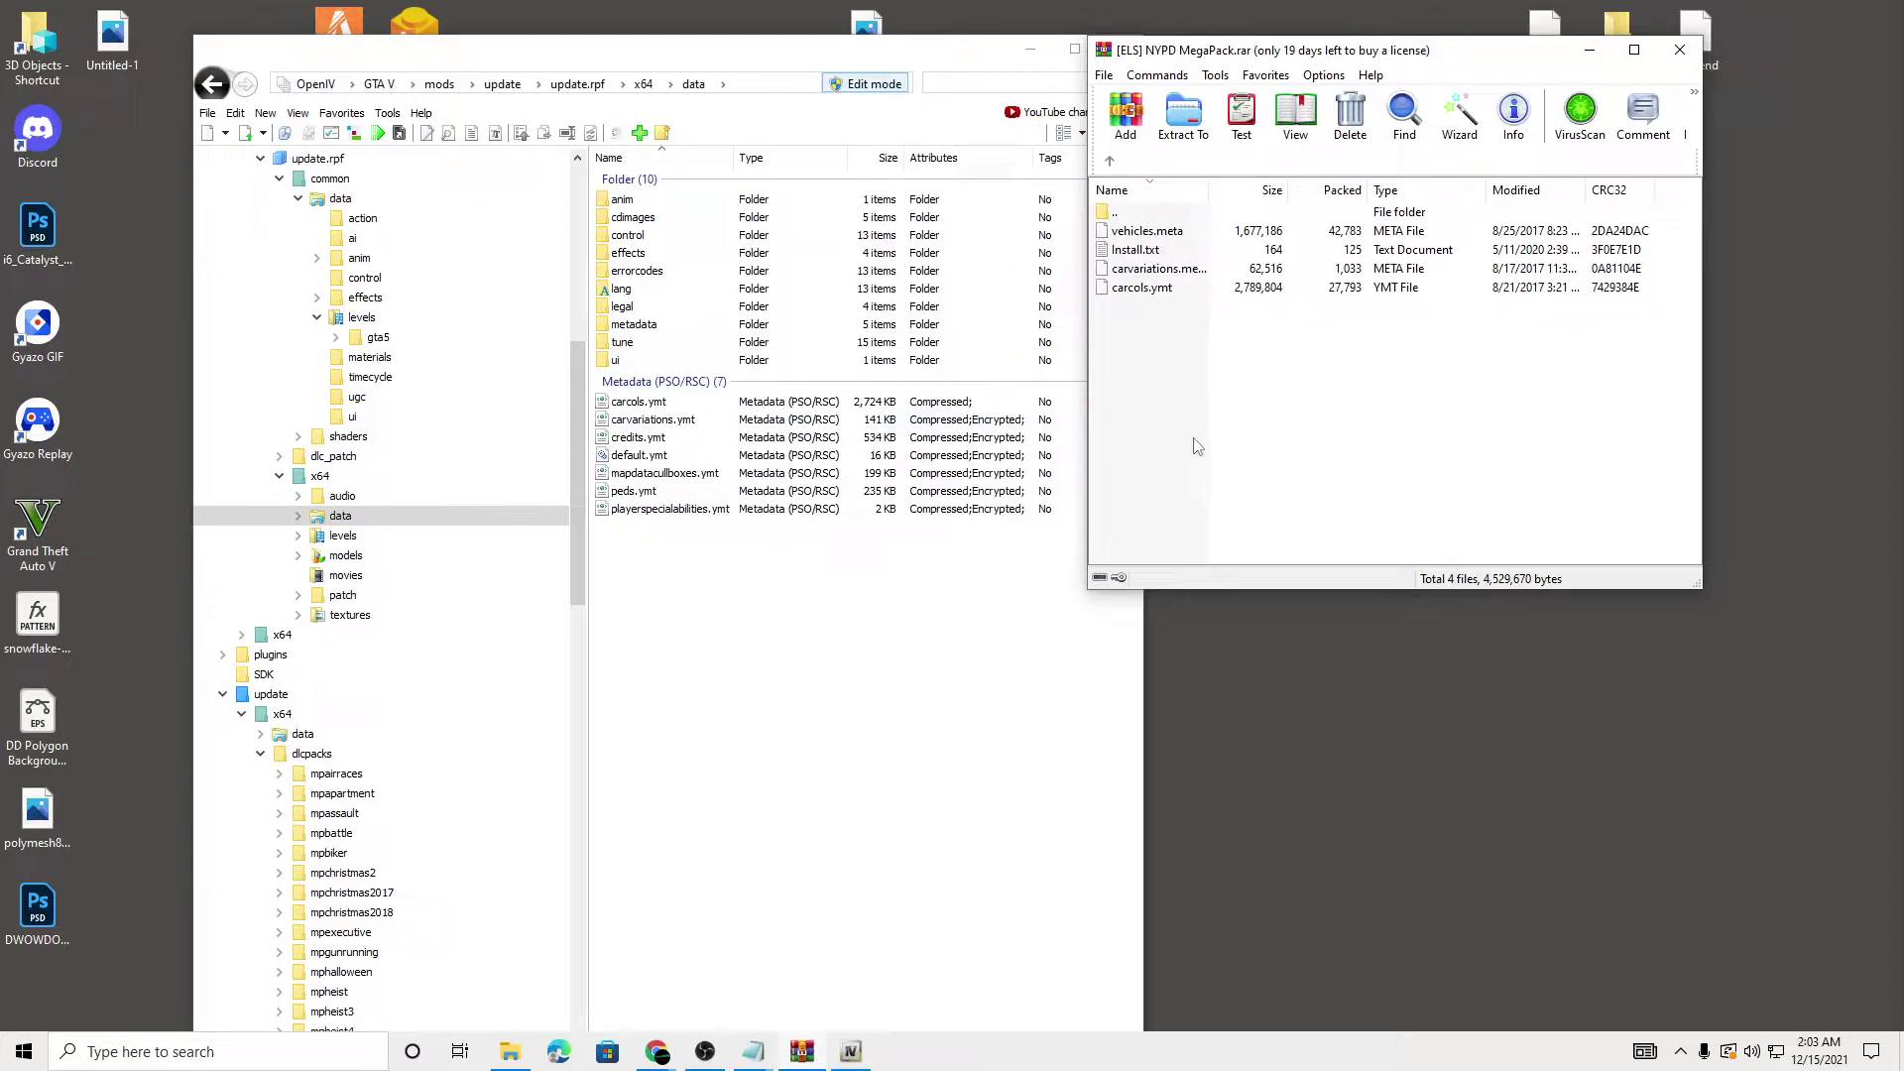
left_click(380, 85)
mouse_move(1257, 62)
left_mouse_down()
mouse_move(1398, 60)
mouse_move(1284, 78)
left_mouse_up()
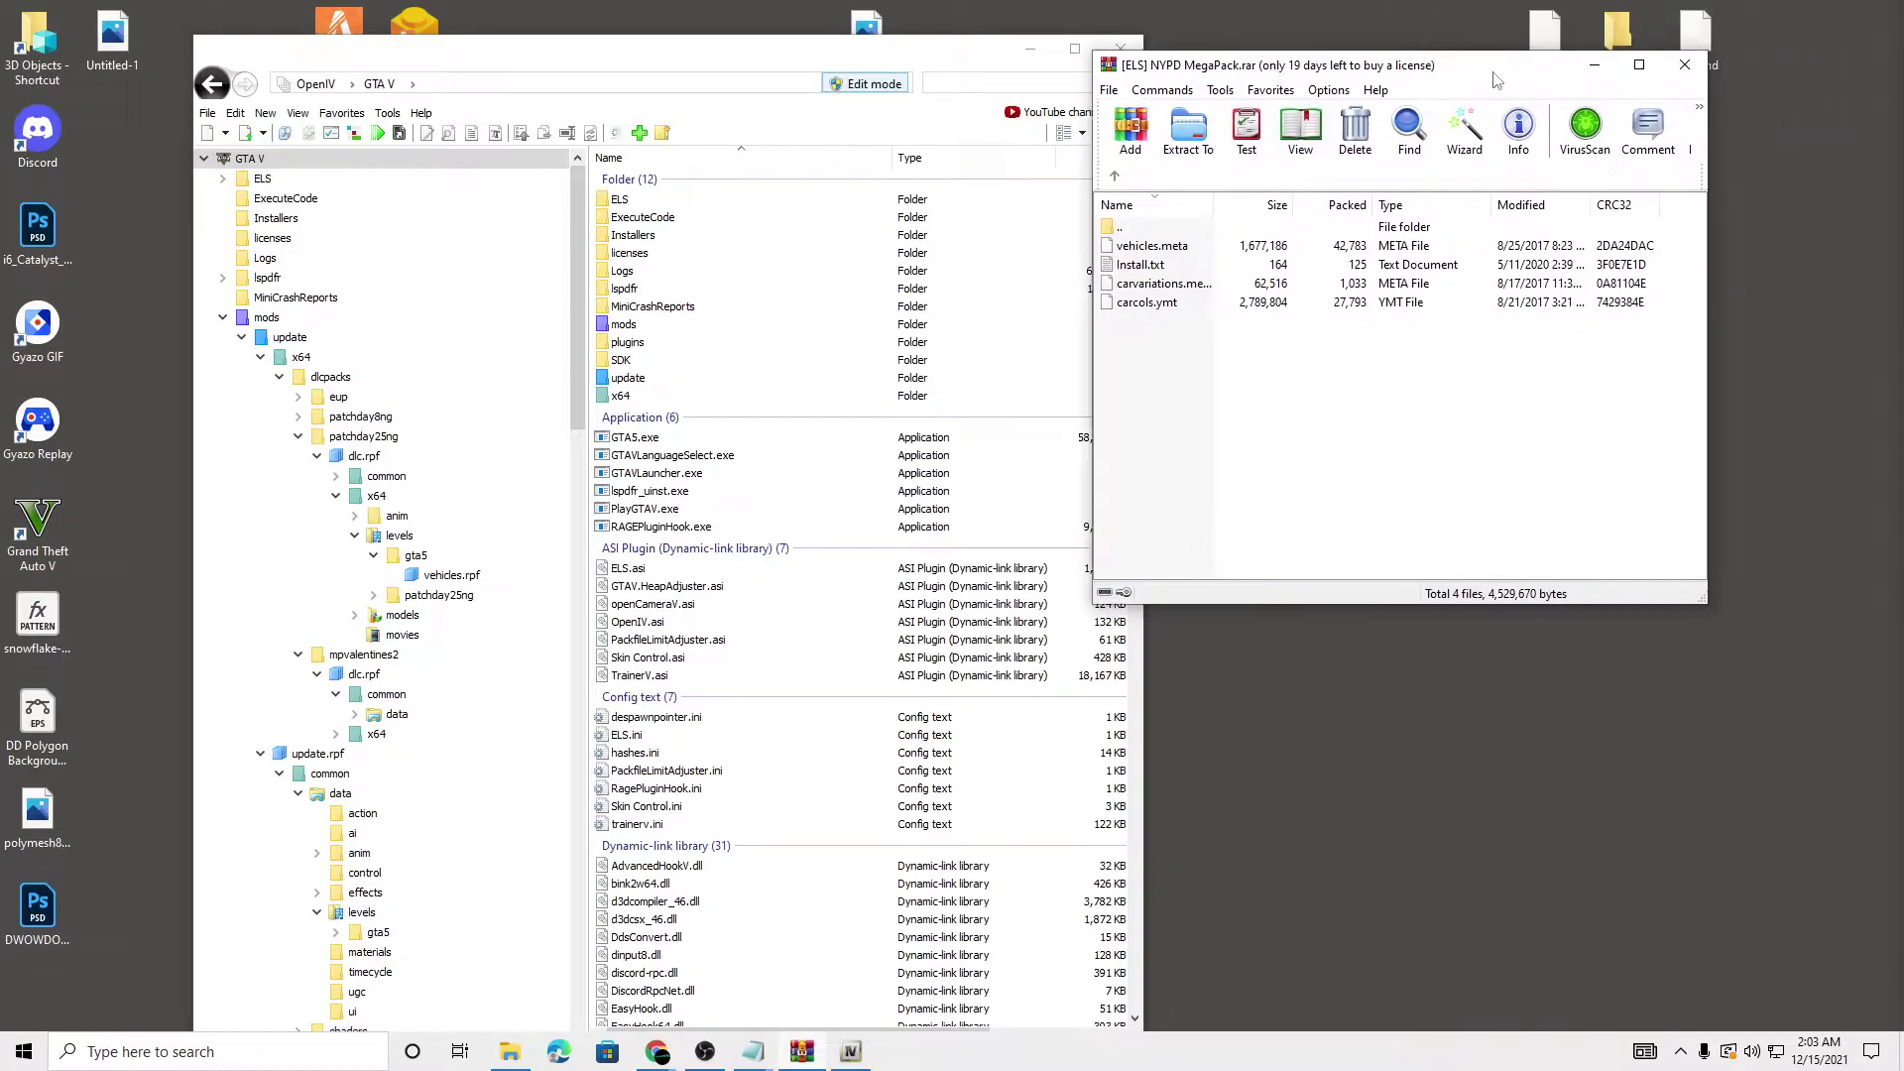
left_click(1683, 65)
left_click_drag(872, 61, 1125, 61)
left_click(1370, 49)
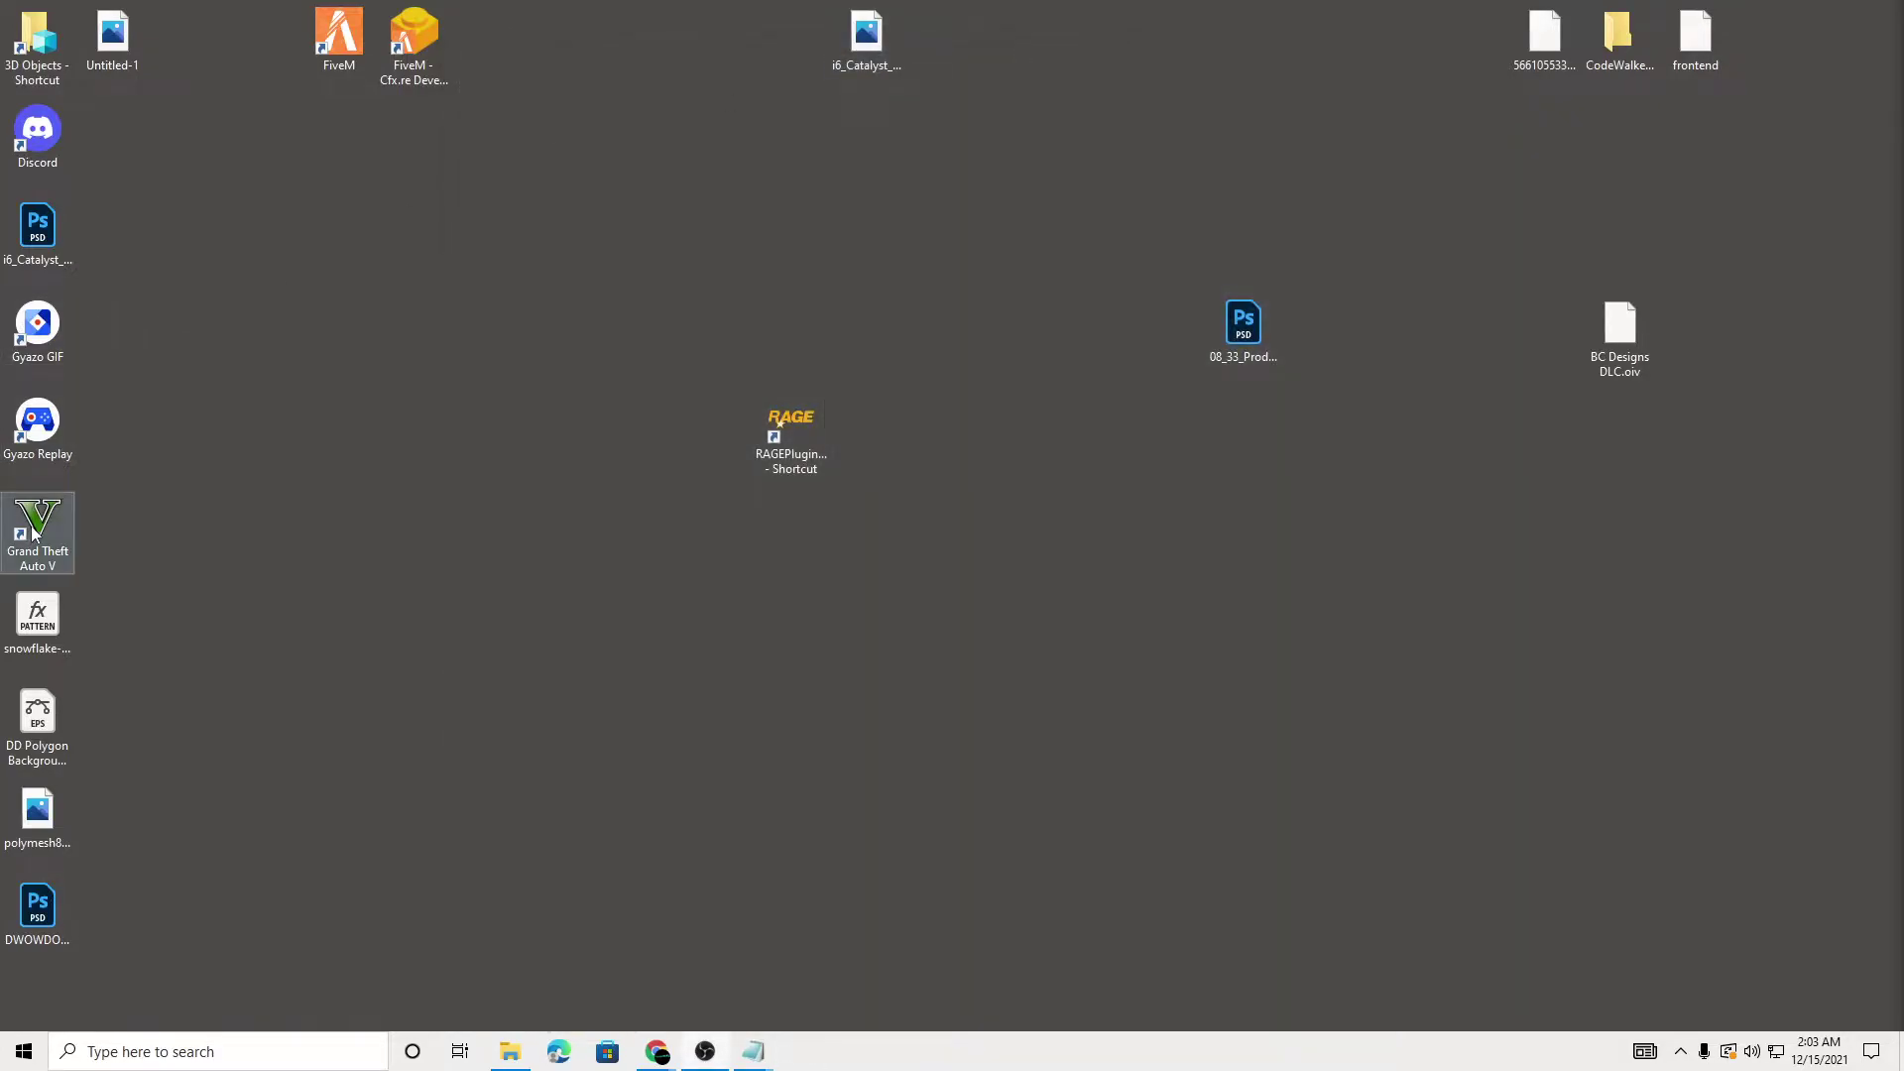
double_click(33, 533)
Open ELS/pack_default inside the Grand Theft Auto V folder in File Explorer and delete the POLICE XML file
left_click(513, 1051)
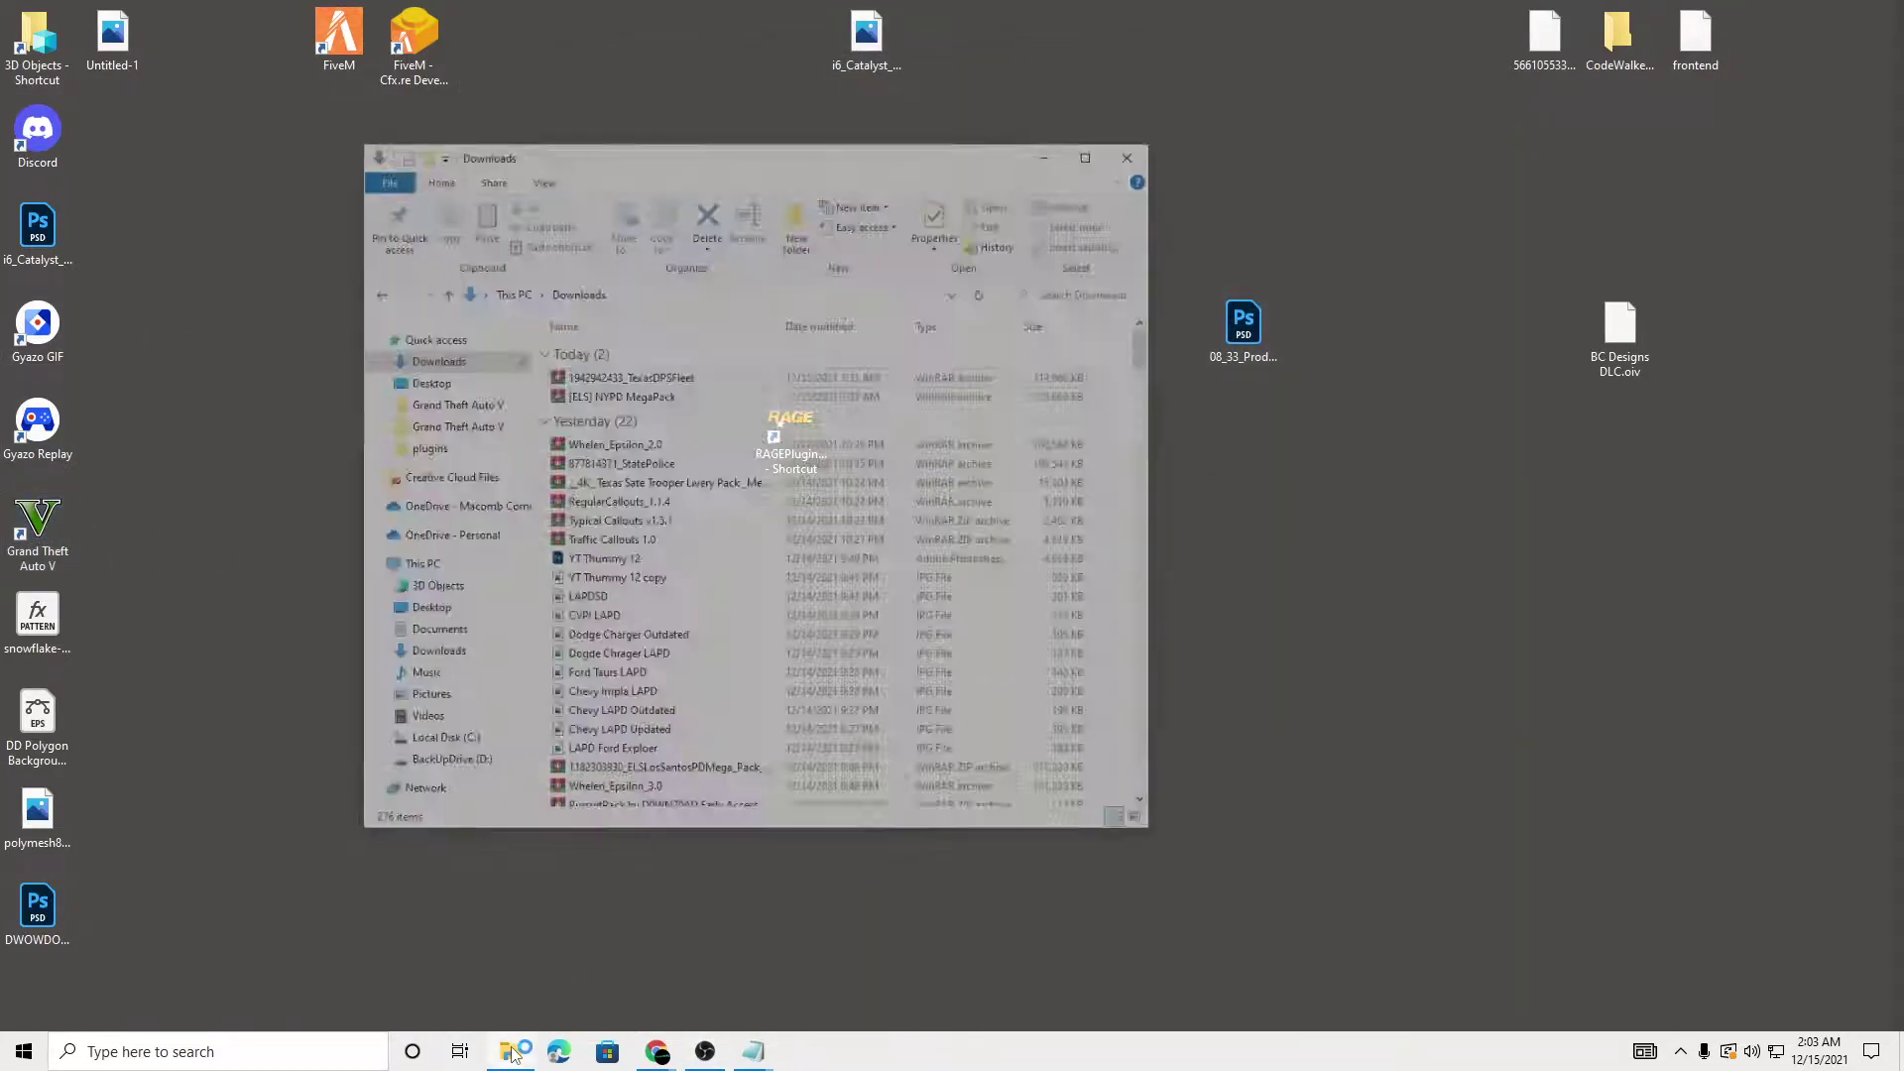
left_click(451, 346)
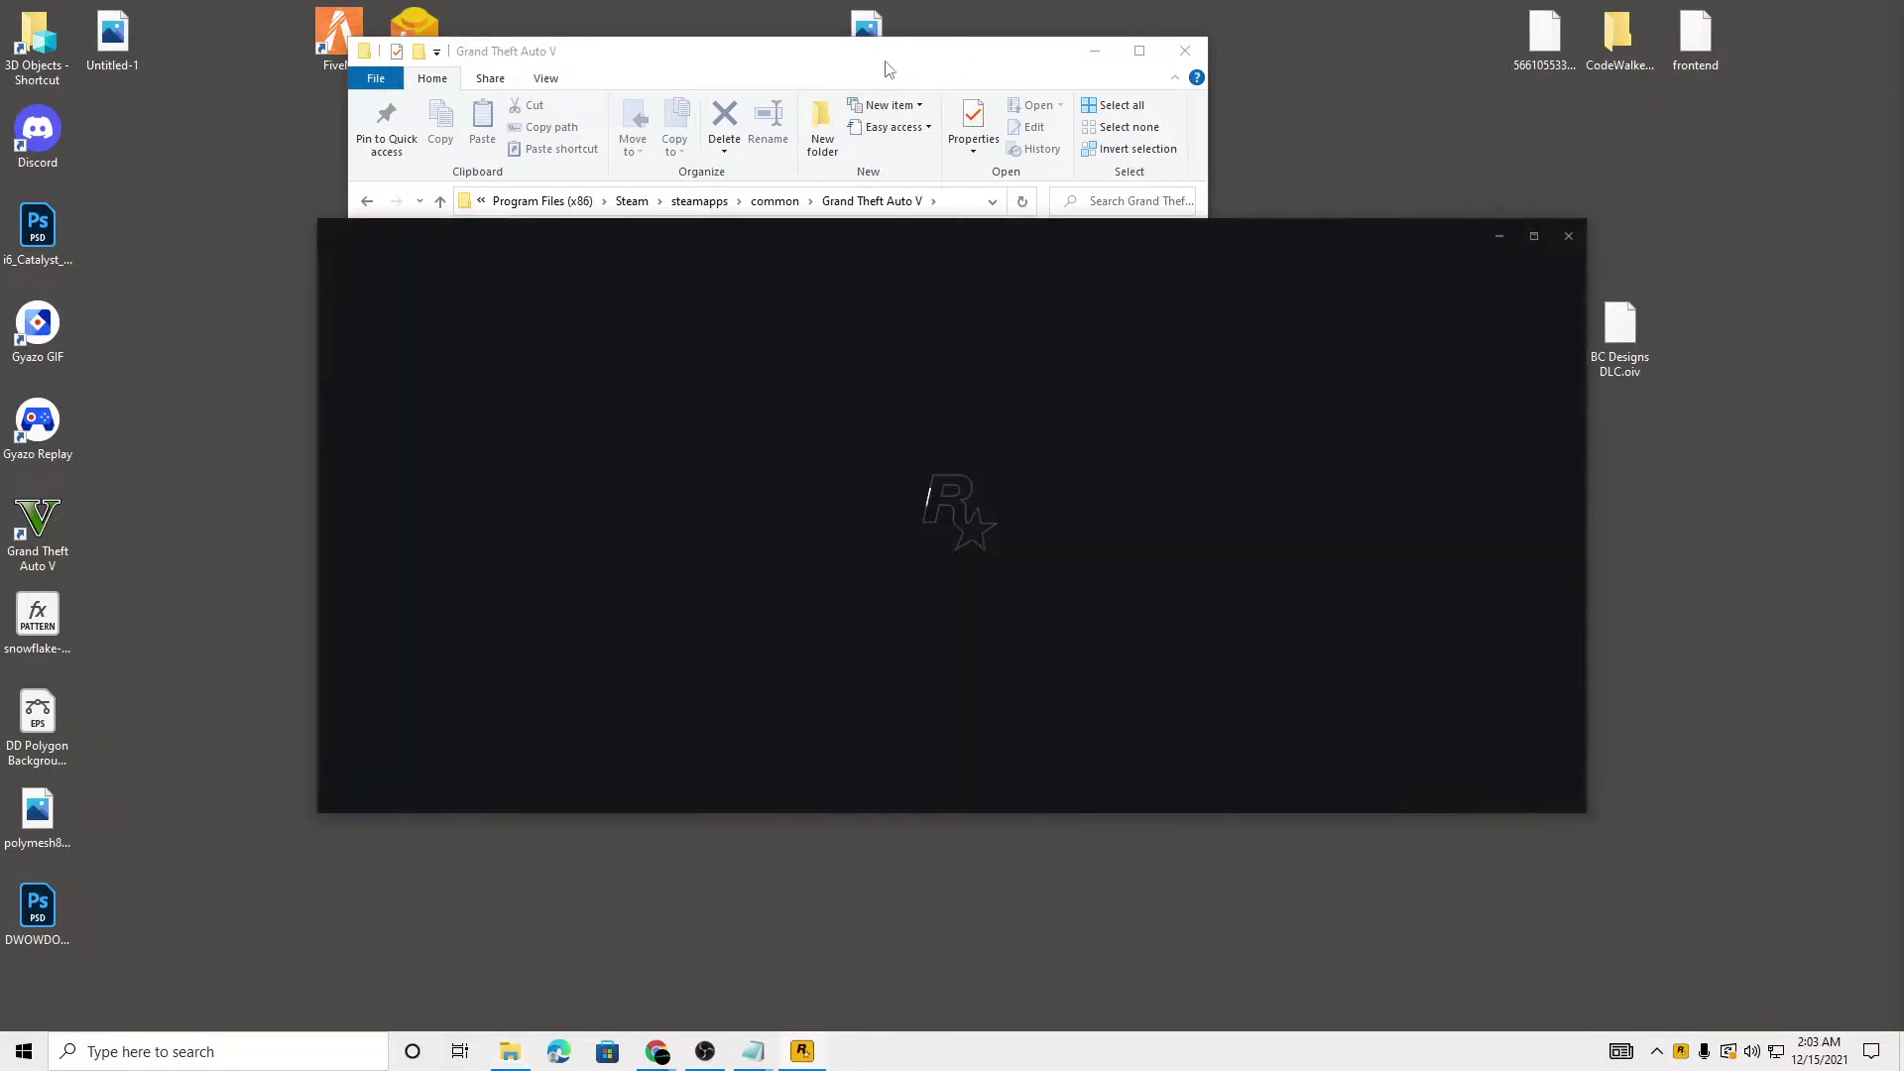
left_click(888, 68)
double_click(623, 266)
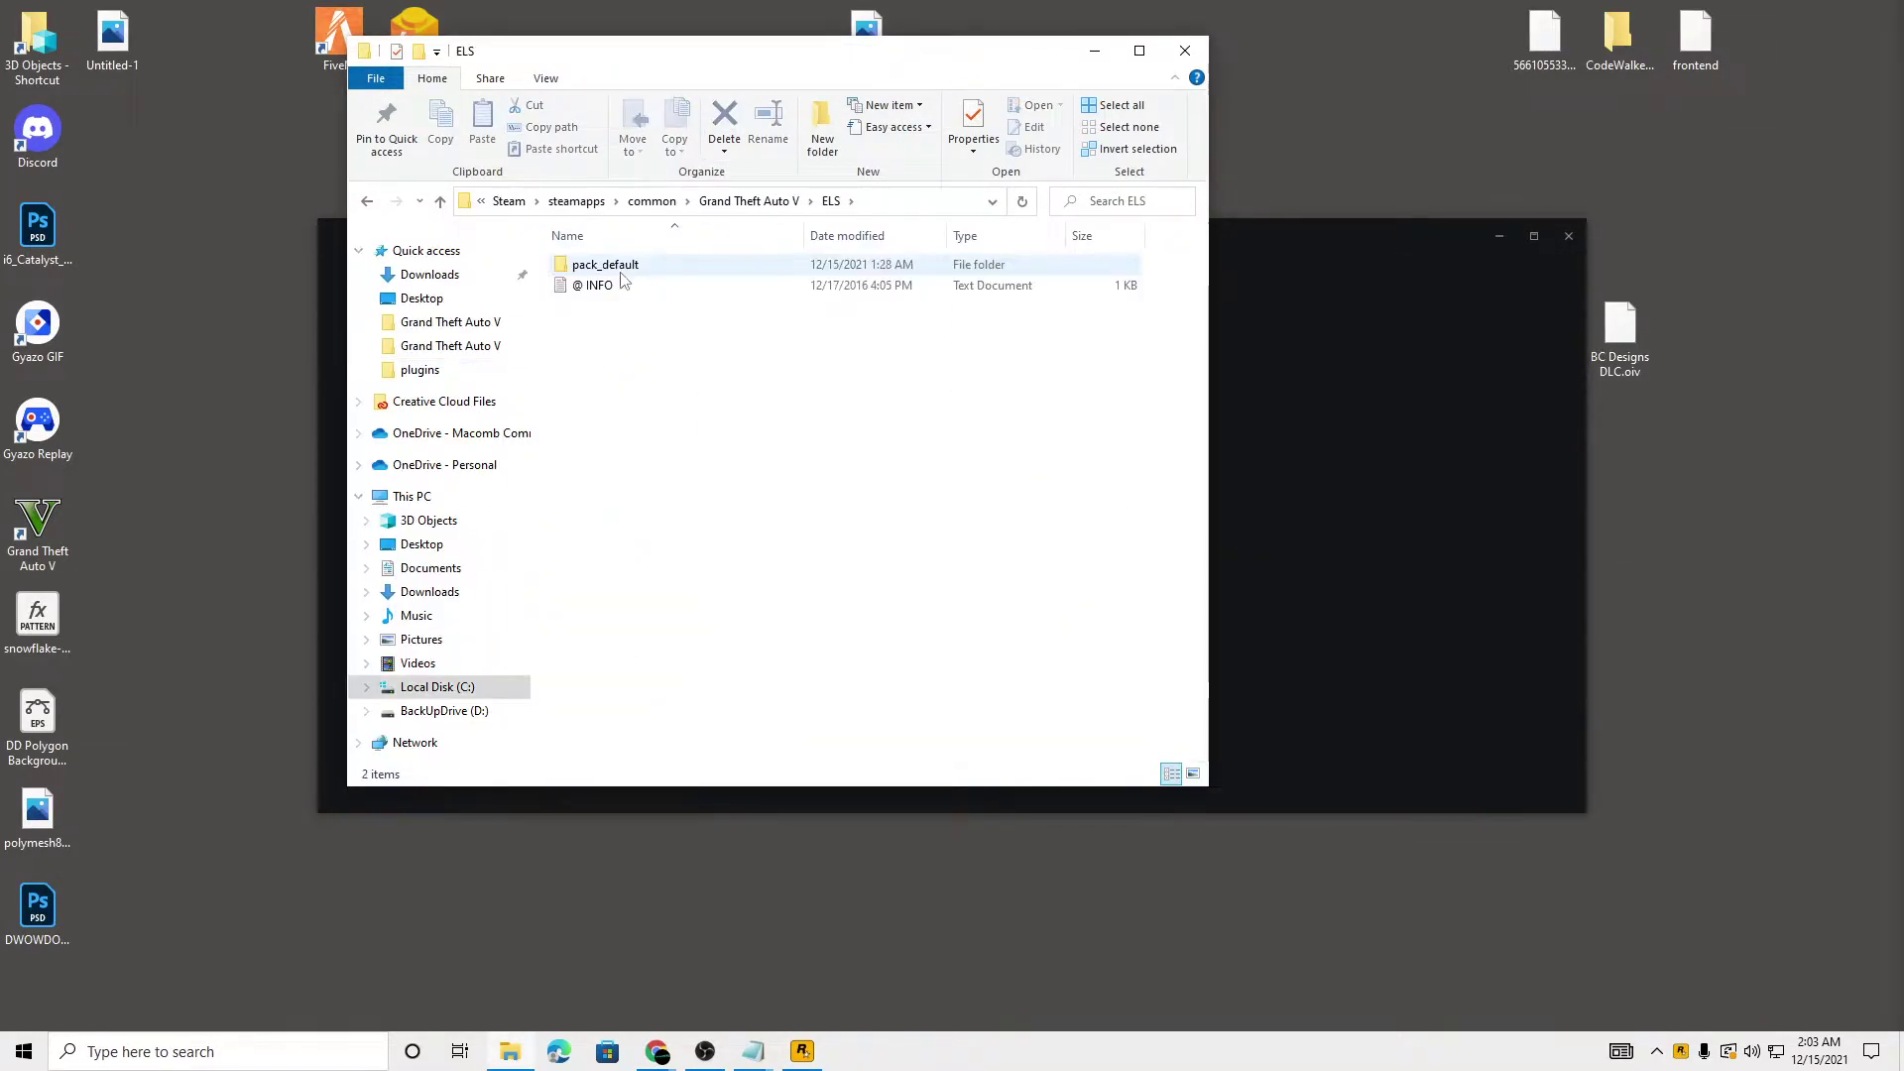
double_click(622, 266)
left_click(625, 306)
right_click(623, 308)
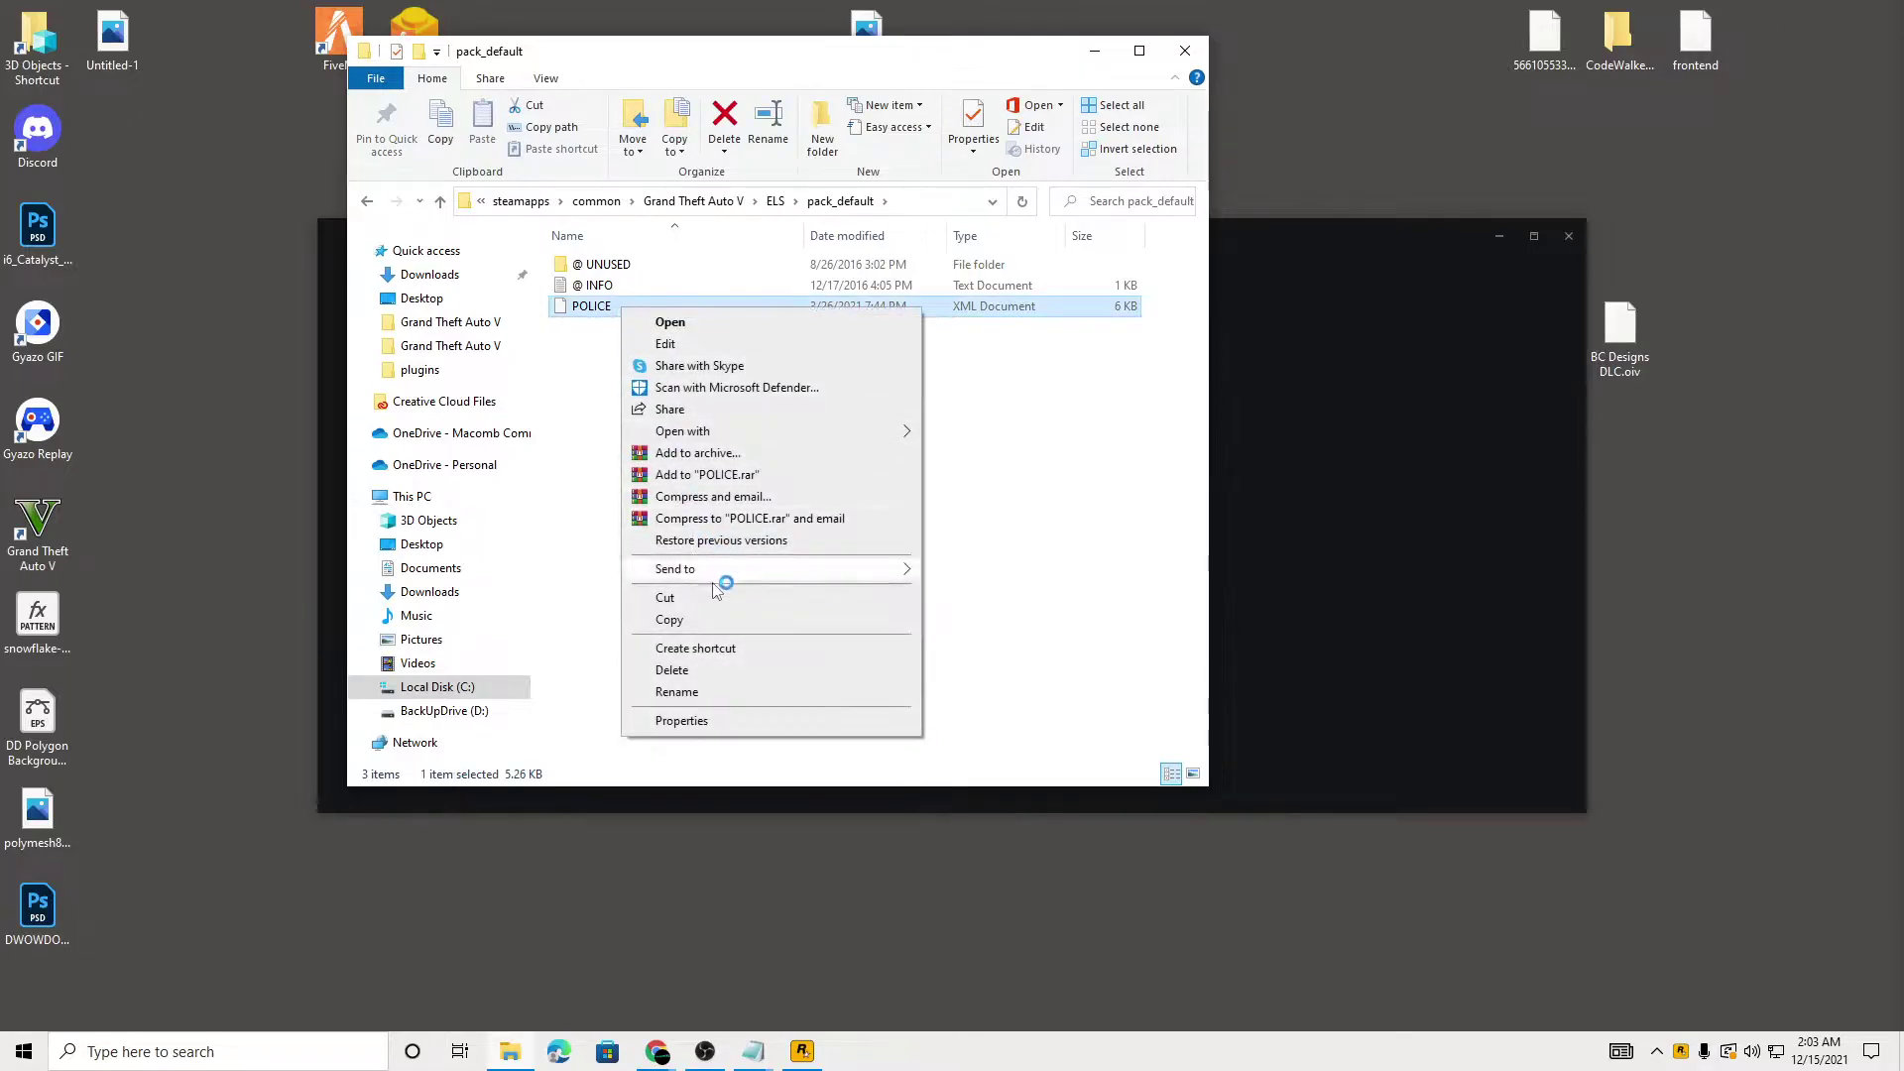
left_click(718, 670)
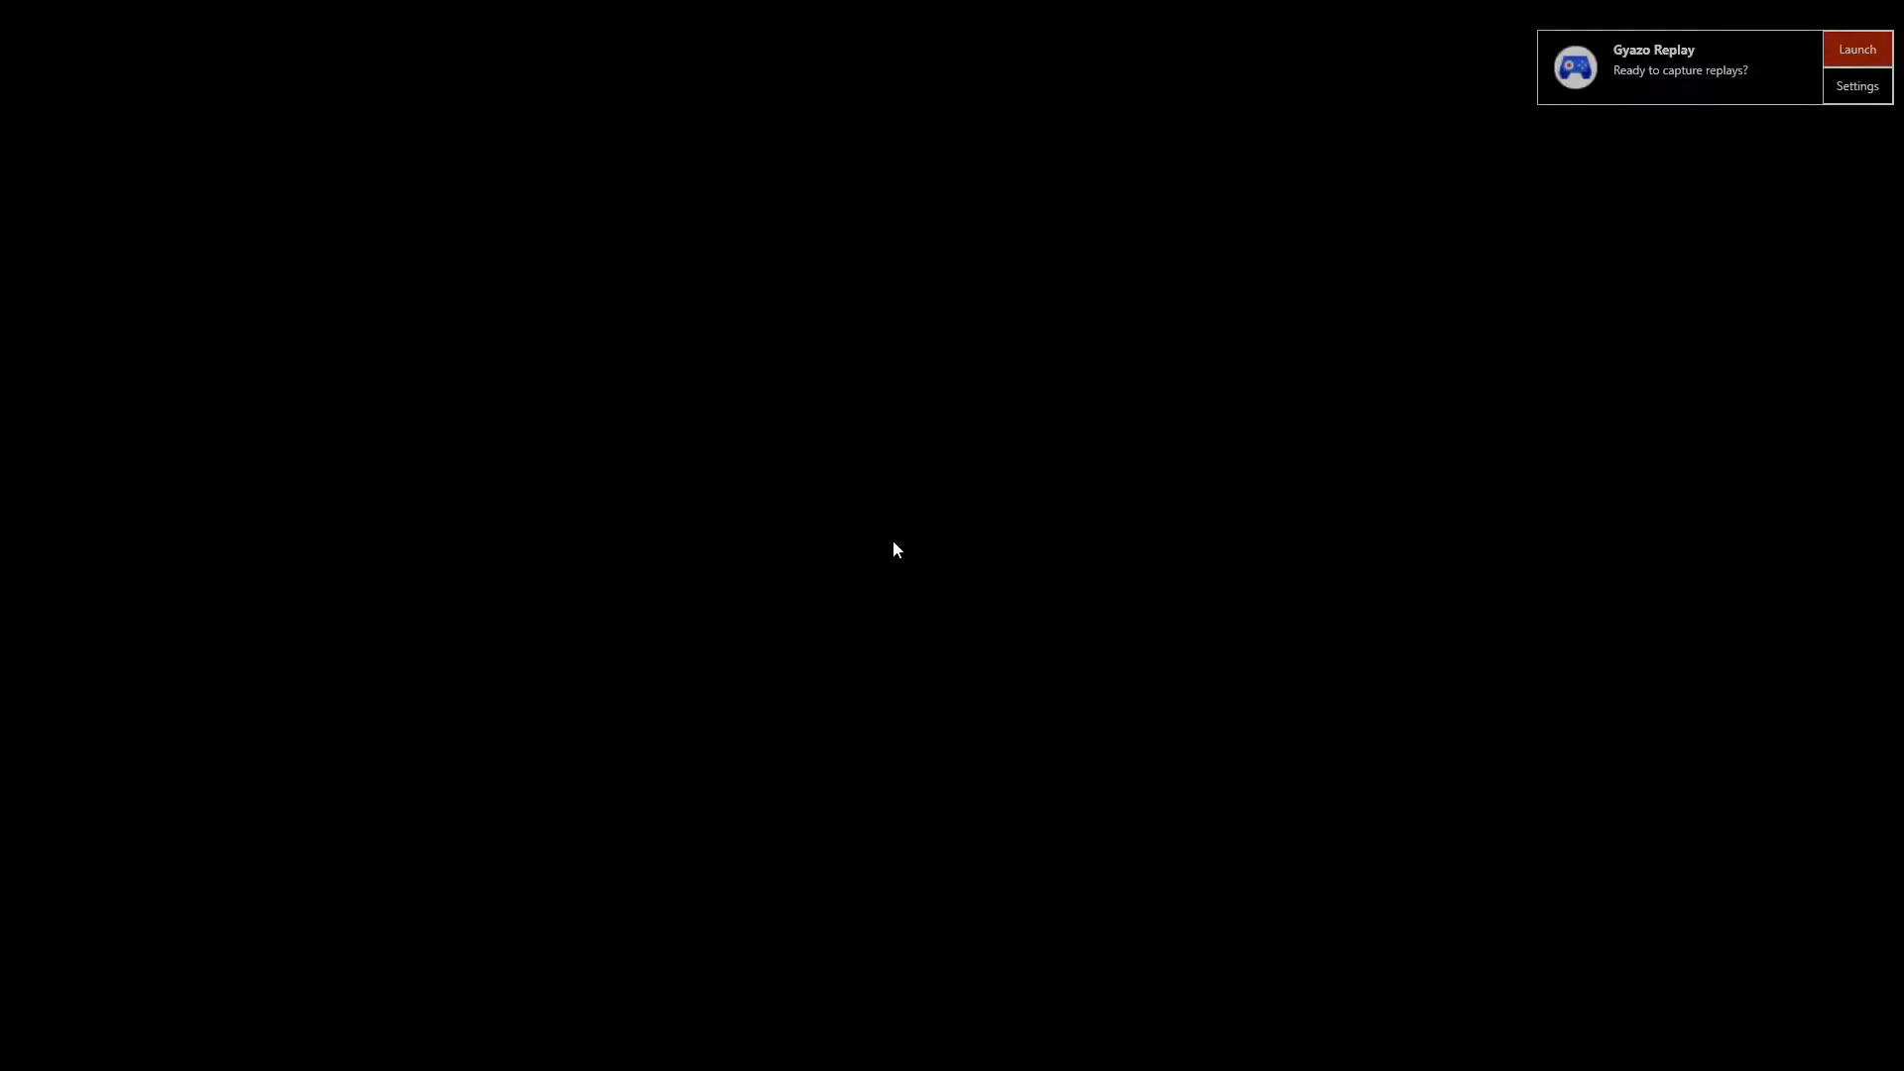
Switch from the loading game back to the desktop and try to close Grand Theft Auto V
key("alt+Tab")
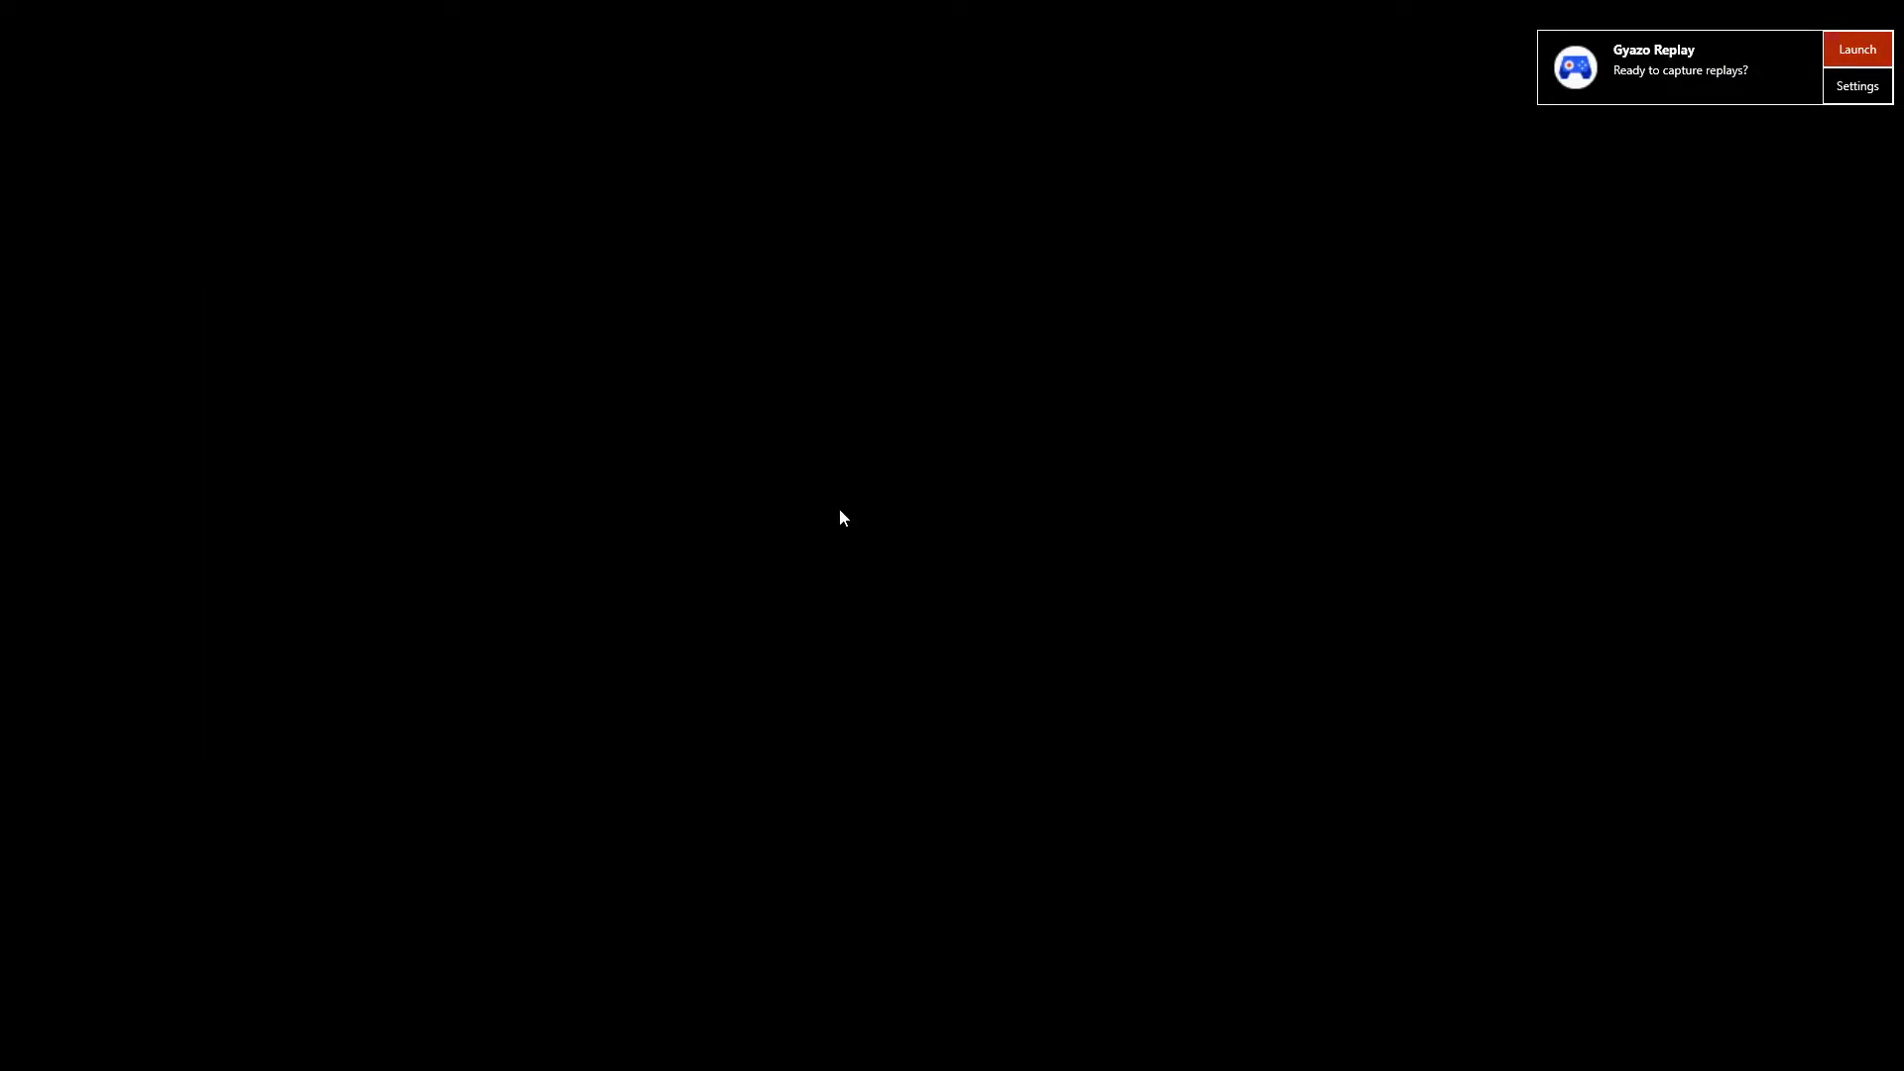
key("alt+Tab")
key("alt+Tab")
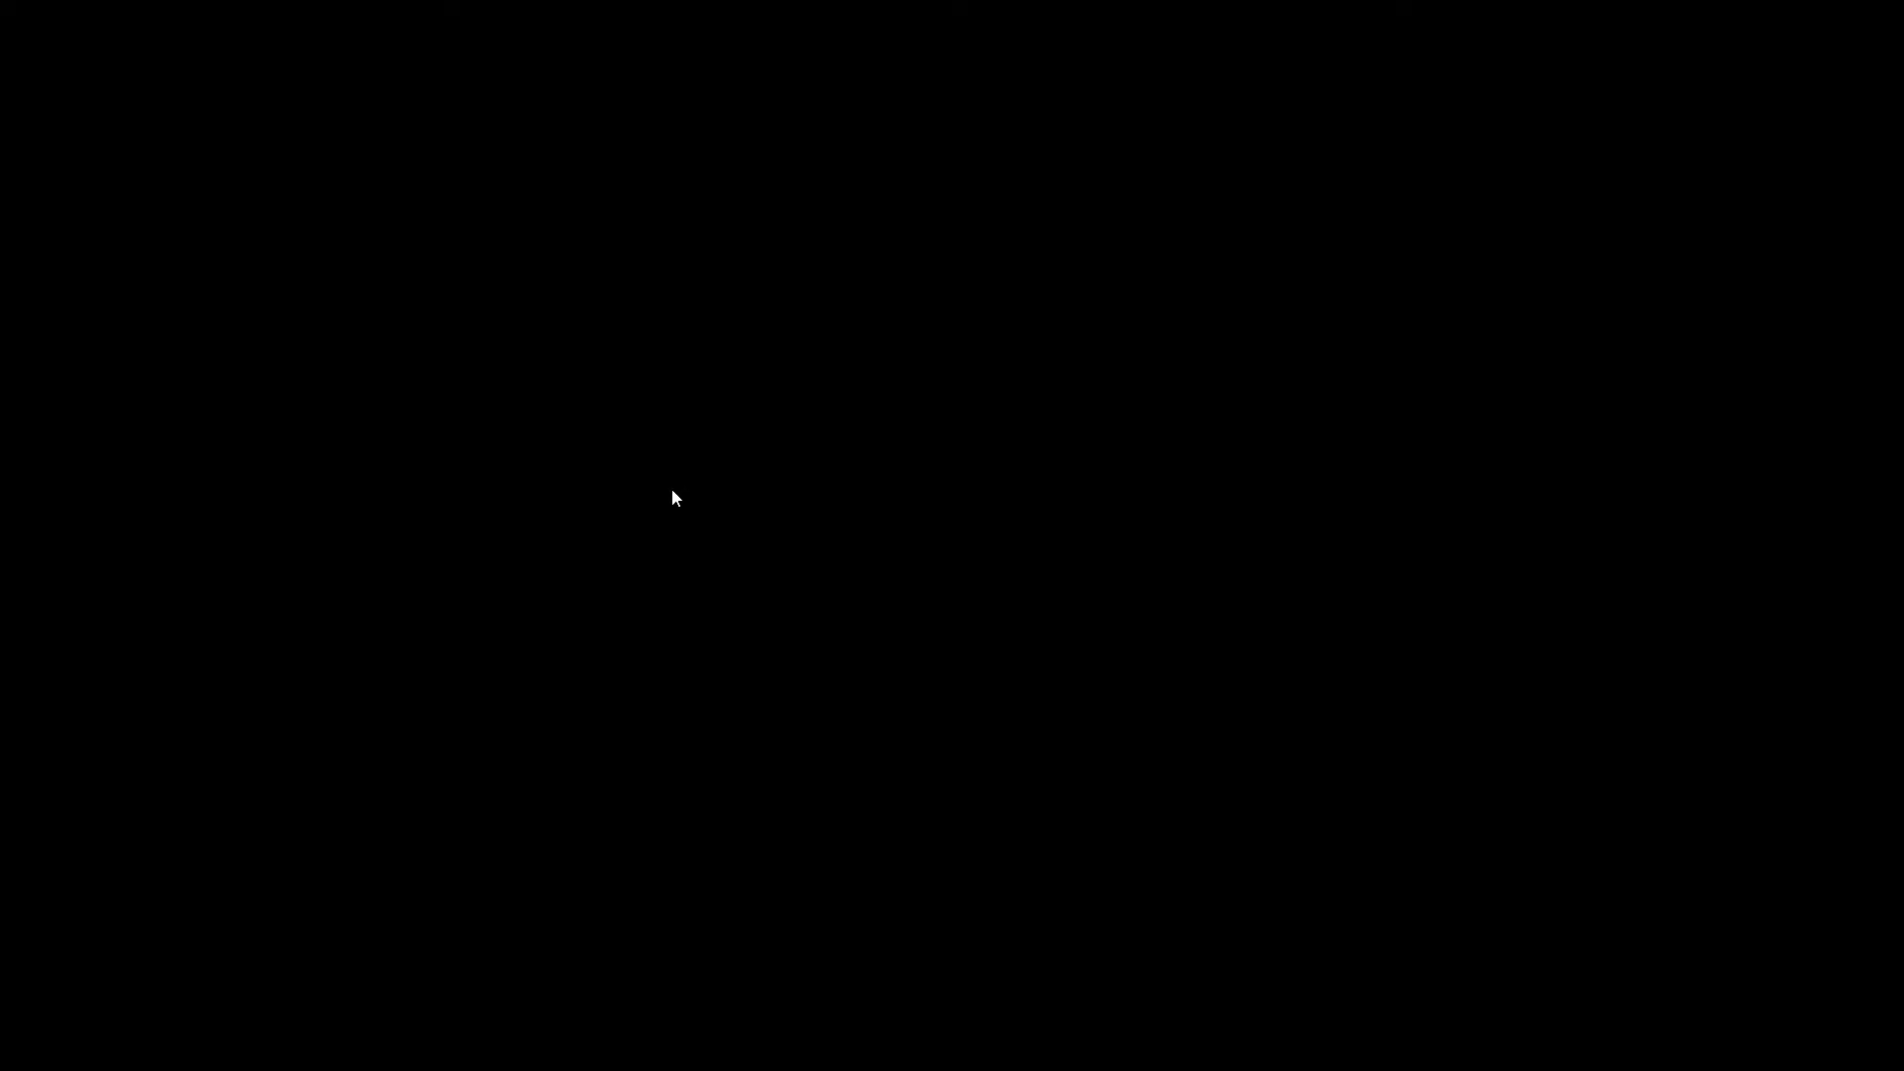
key("alt+Tab")
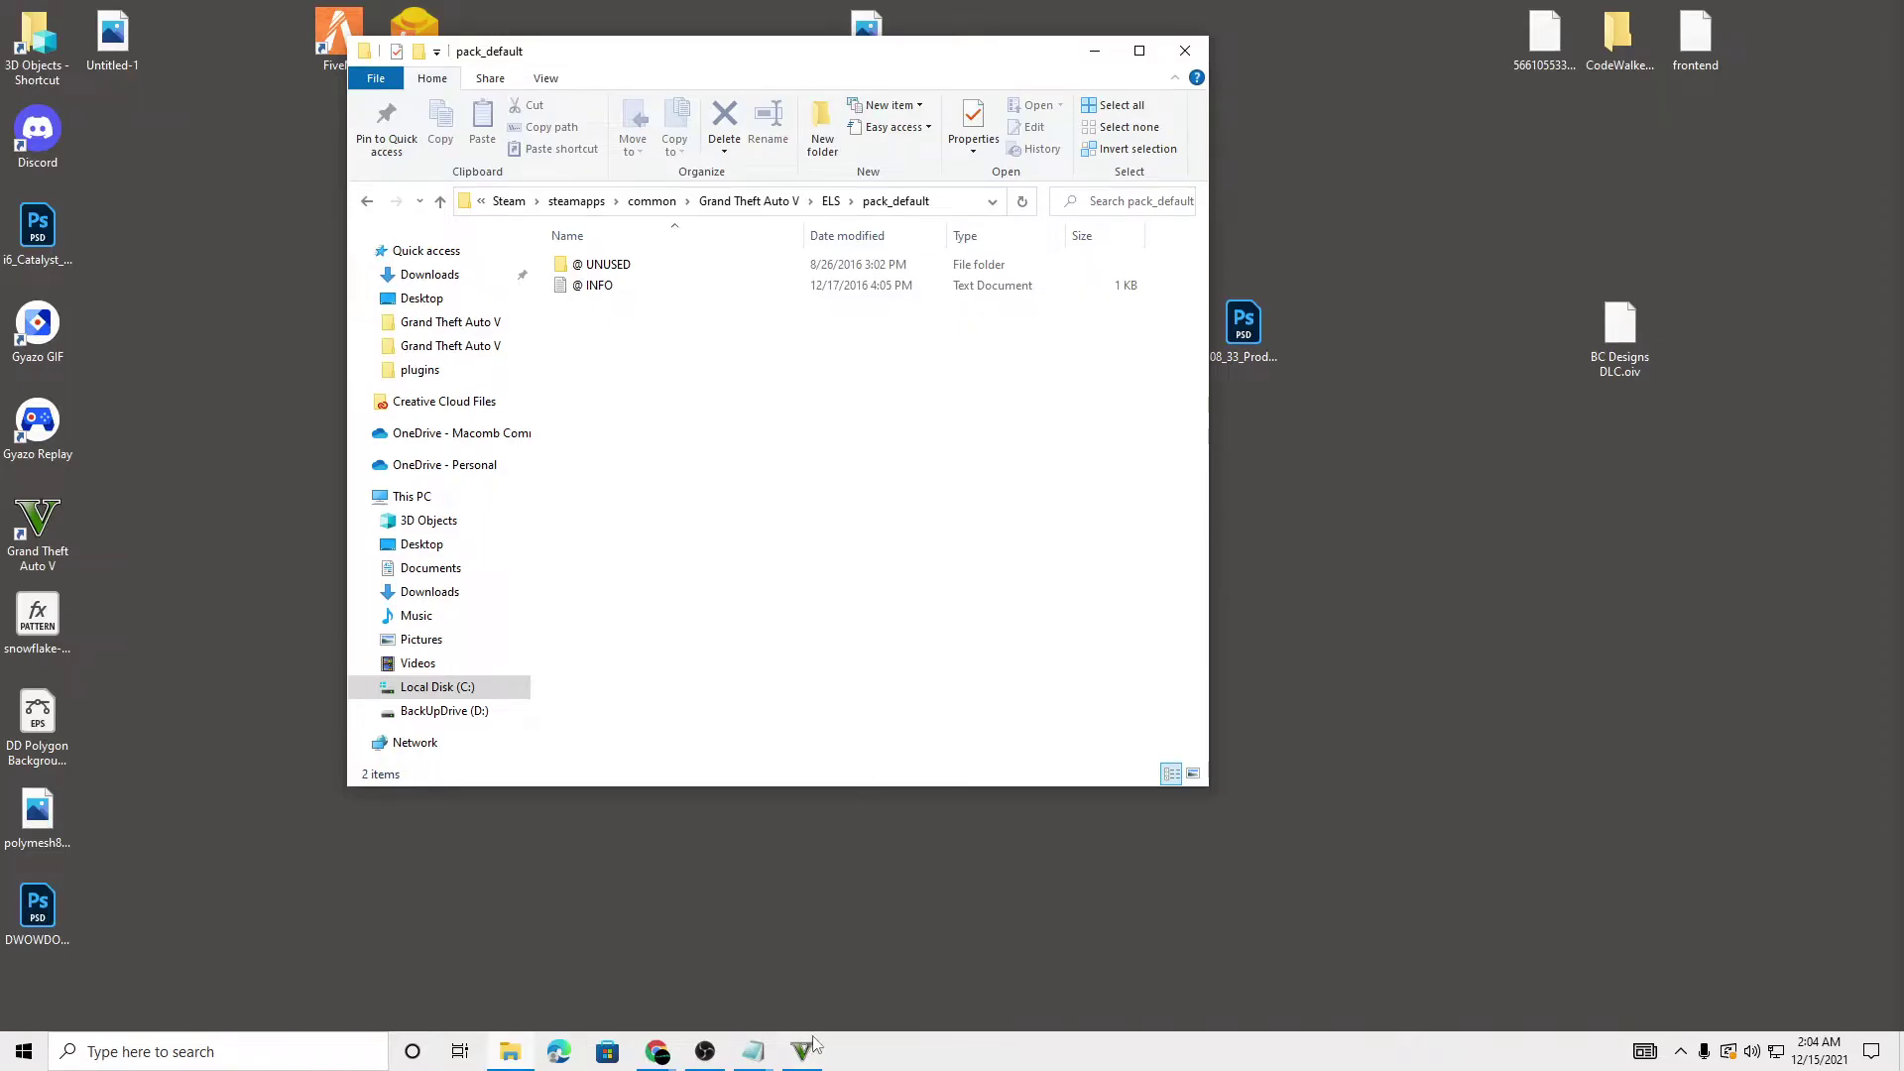
right_click(804, 1049)
left_click(831, 1009)
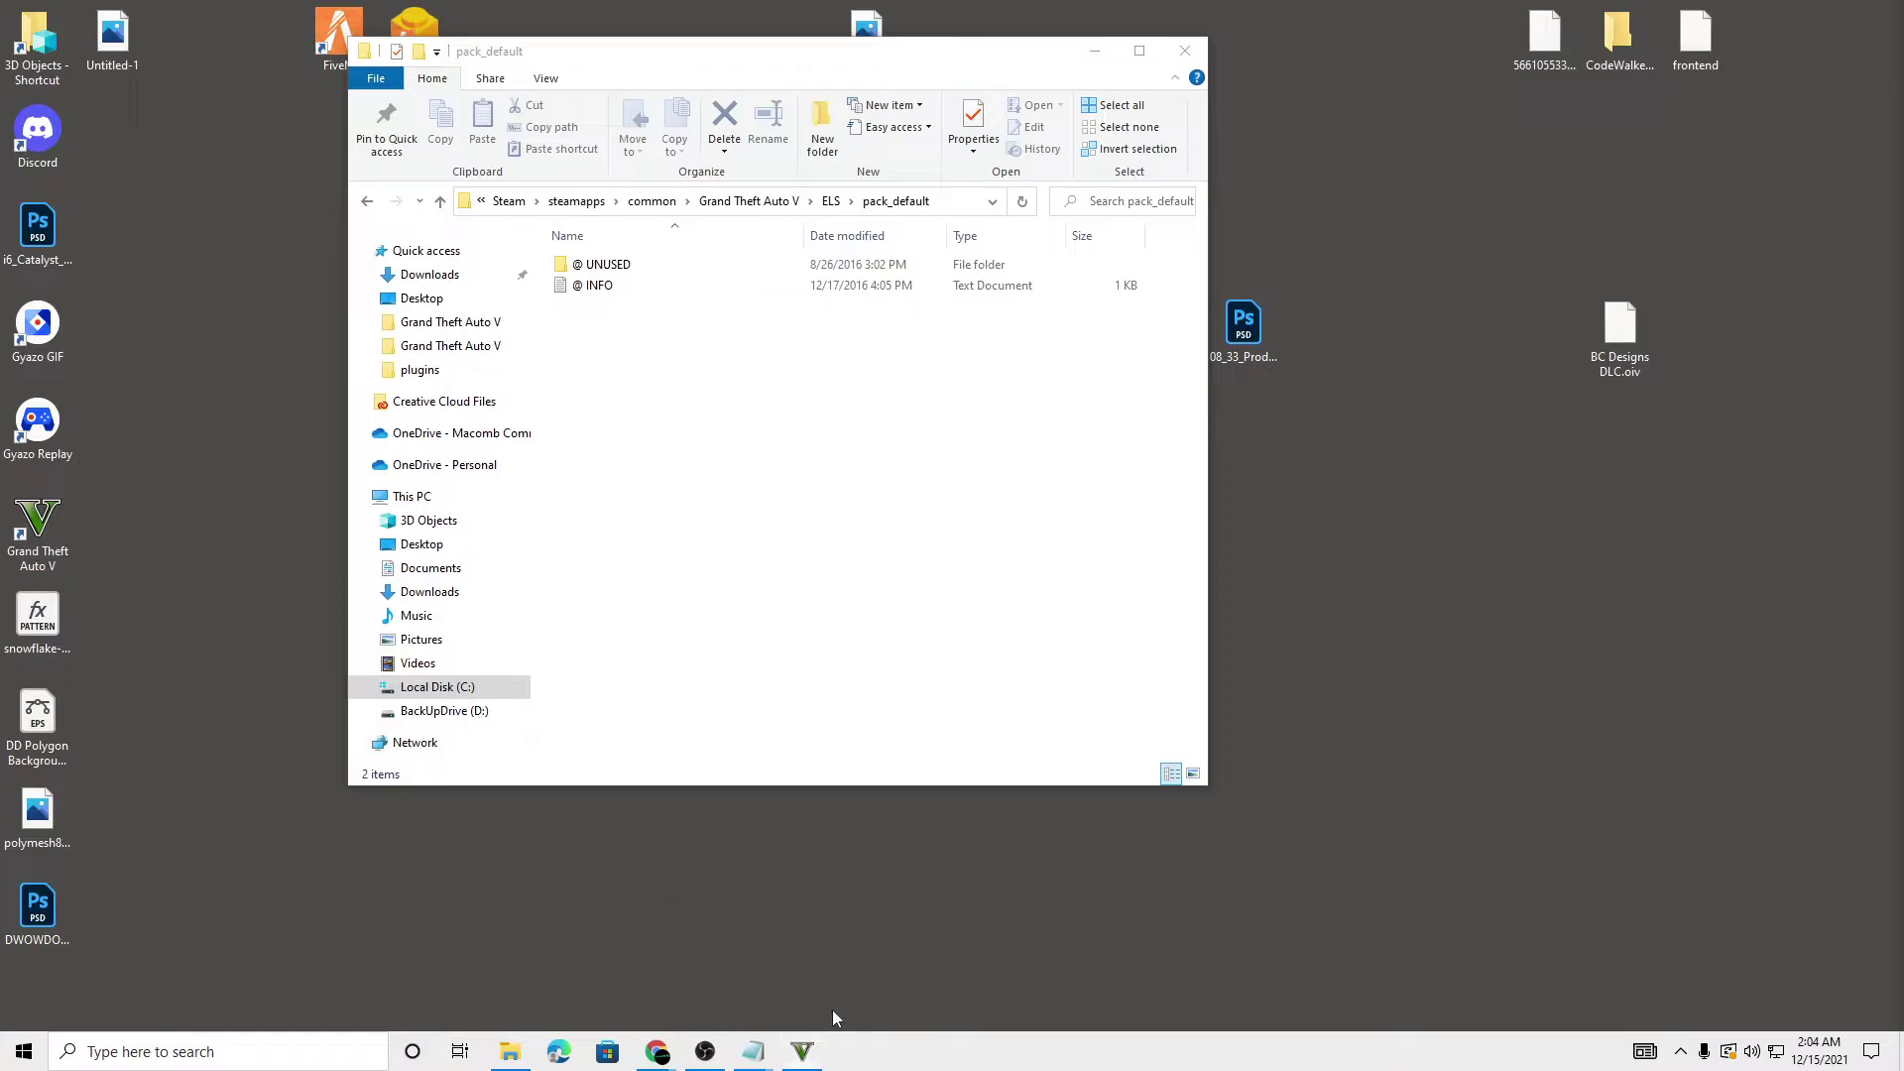
Open the [ELS] NYPD MegaPack archive from Downloads and select all the XML files in Vehicles/ELS Files
left_click(511, 1052)
left_click(513, 1059)
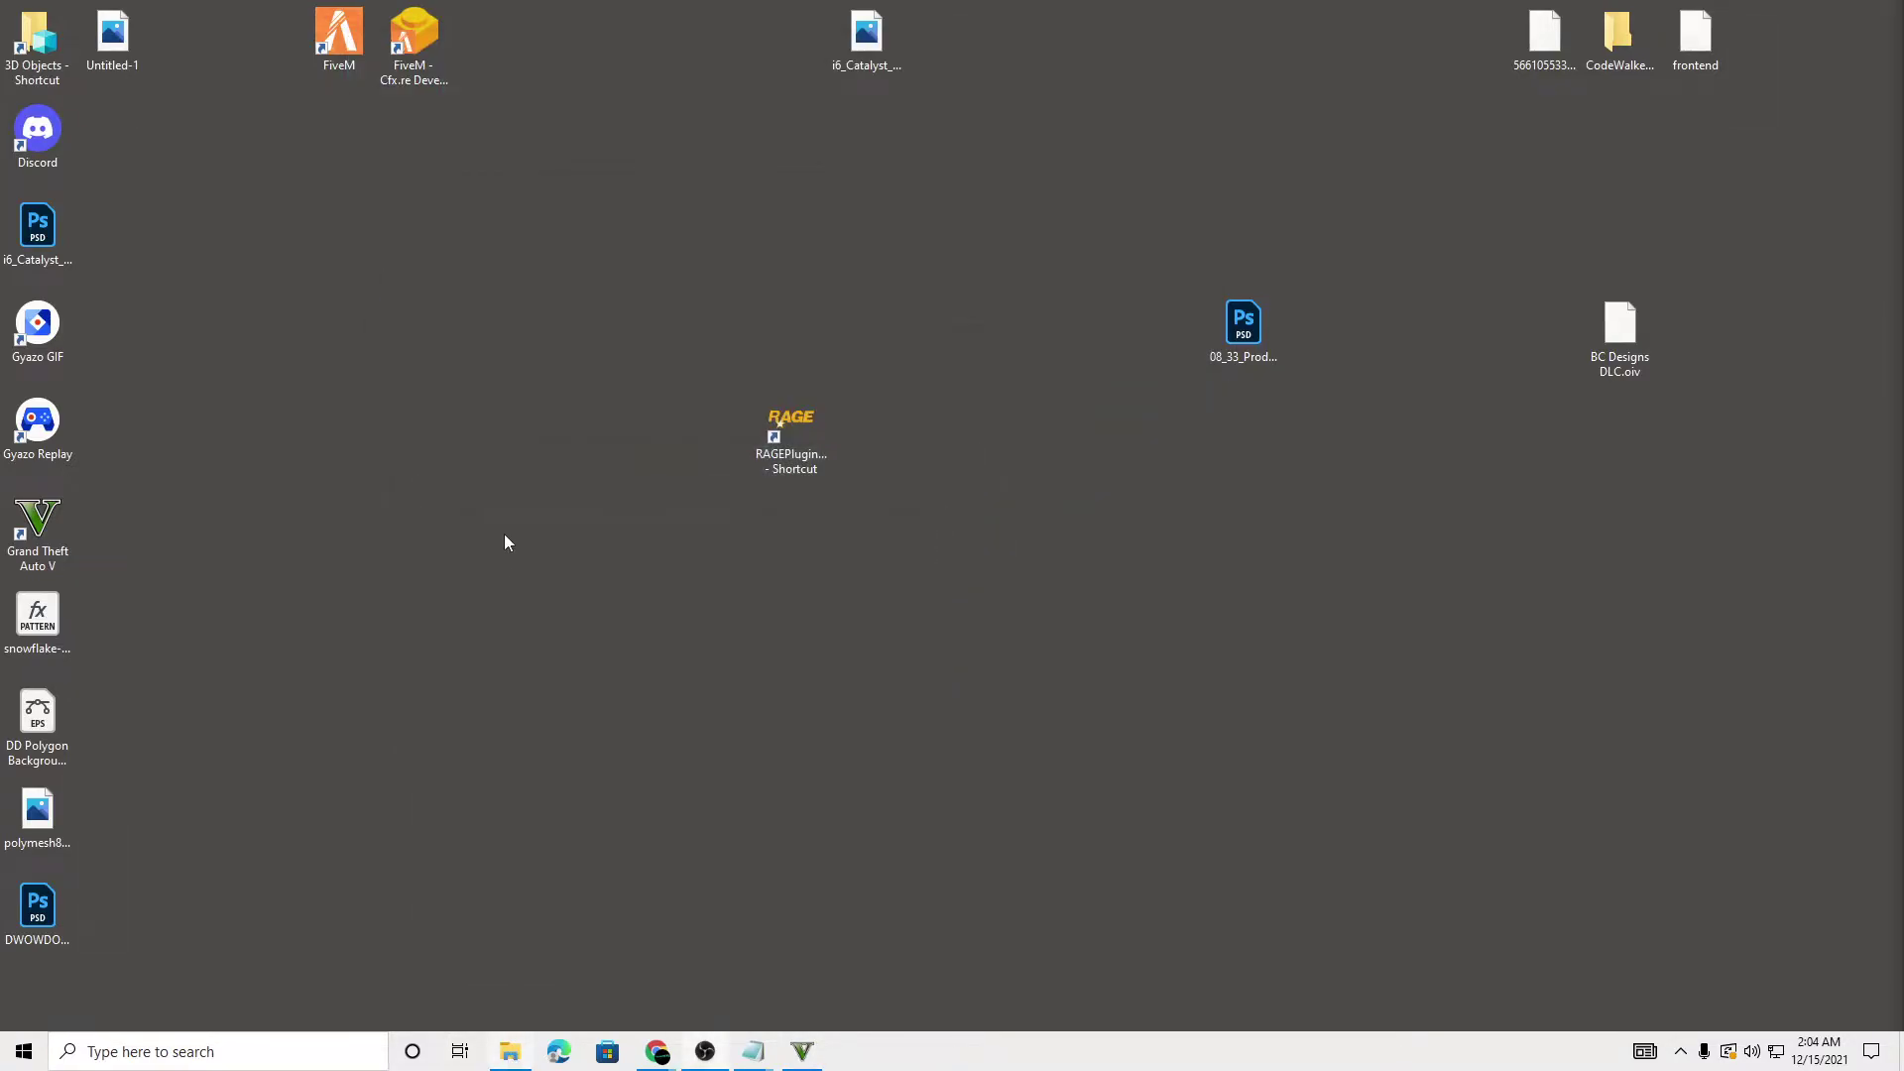
left_click(513, 1059)
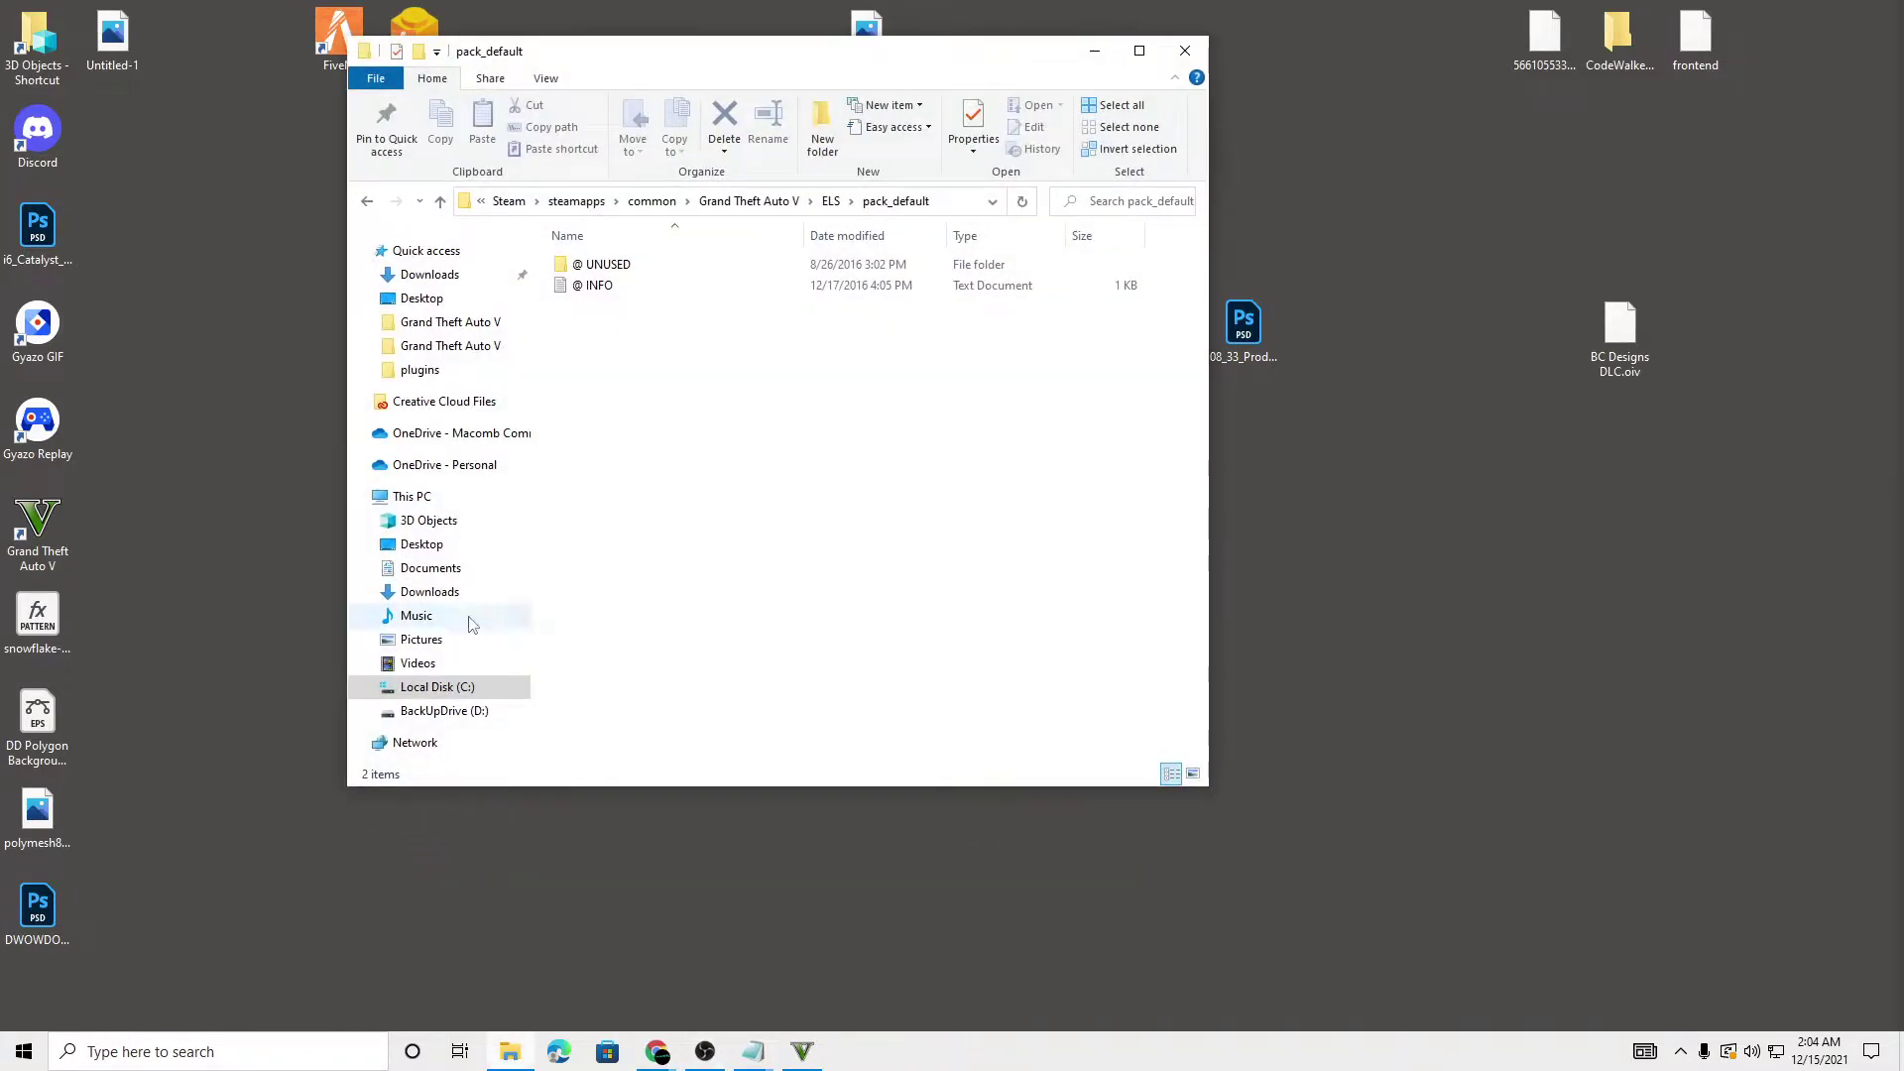
left_click(436, 276)
double_click(631, 291)
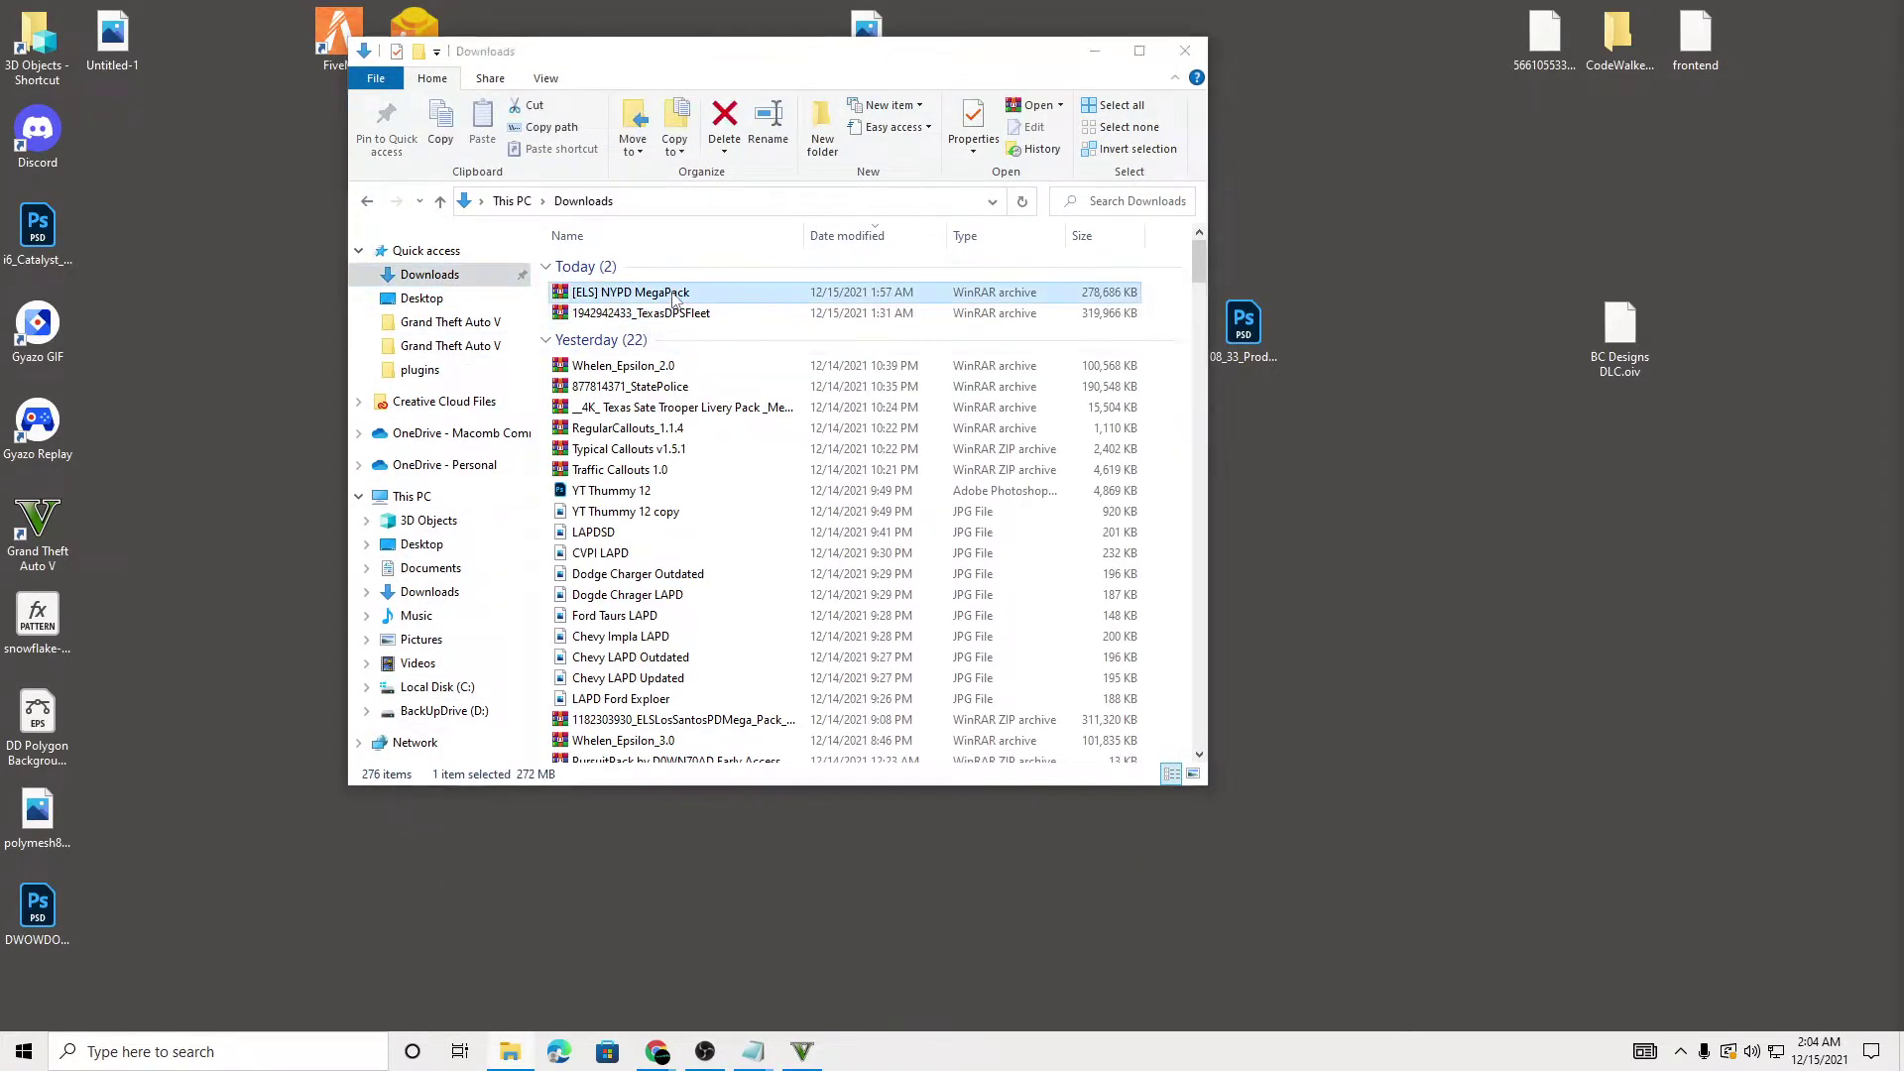
left_click(1180, 246)
double_click(1187, 248)
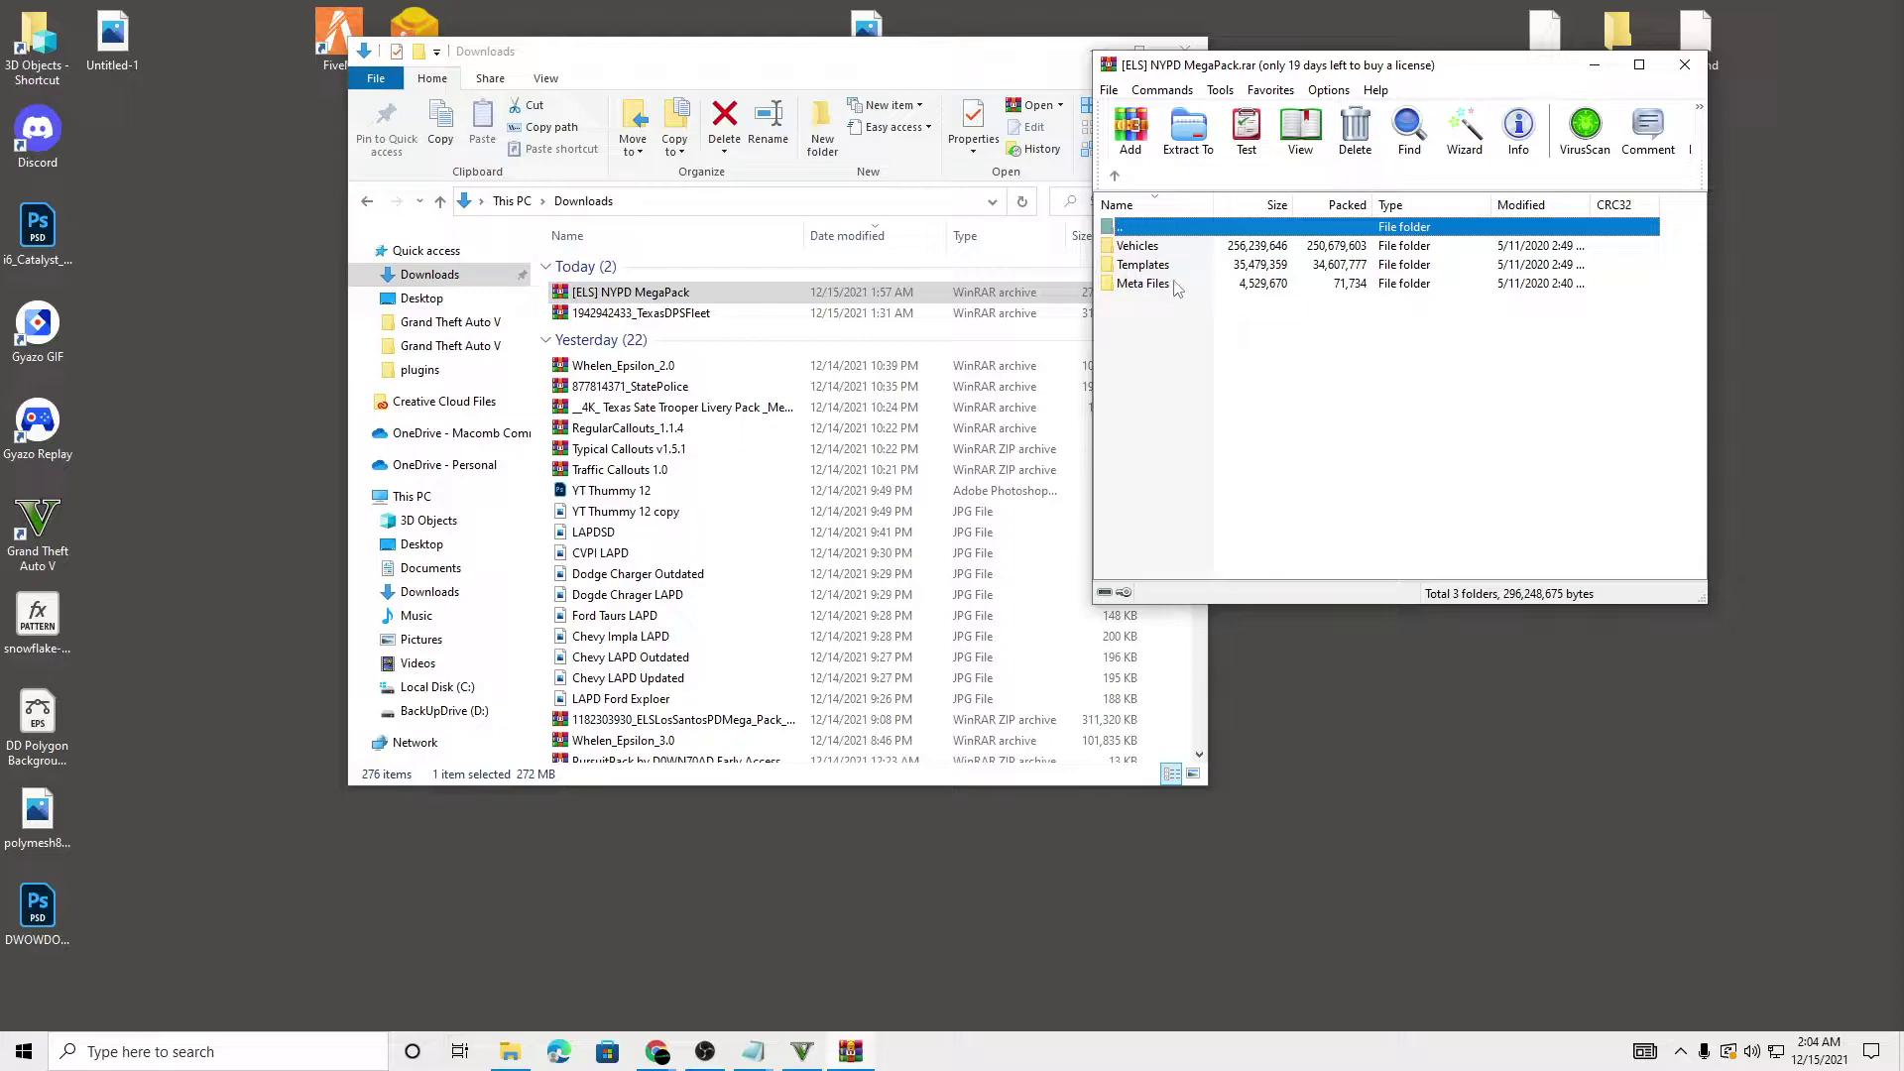
double_click(1167, 260)
double_click(1167, 256)
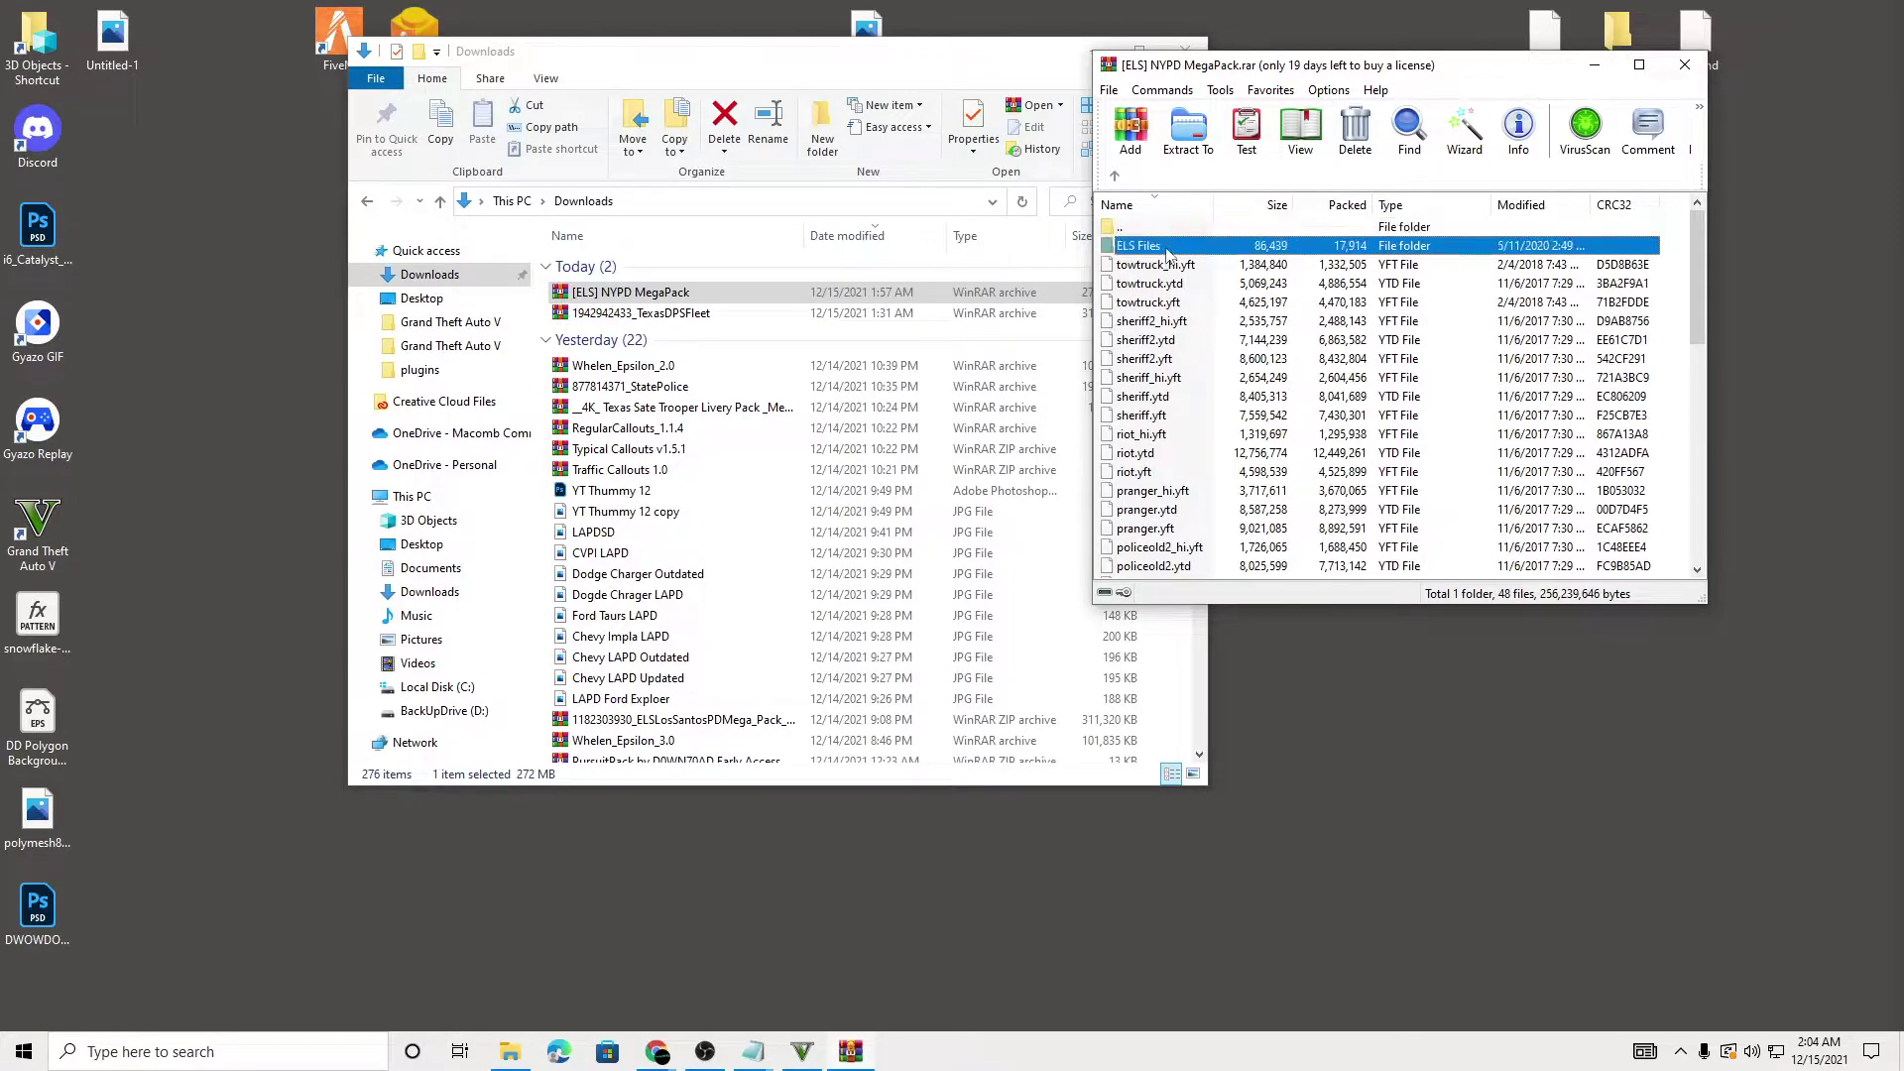
left_click_drag(1204, 565, 1180, 240)
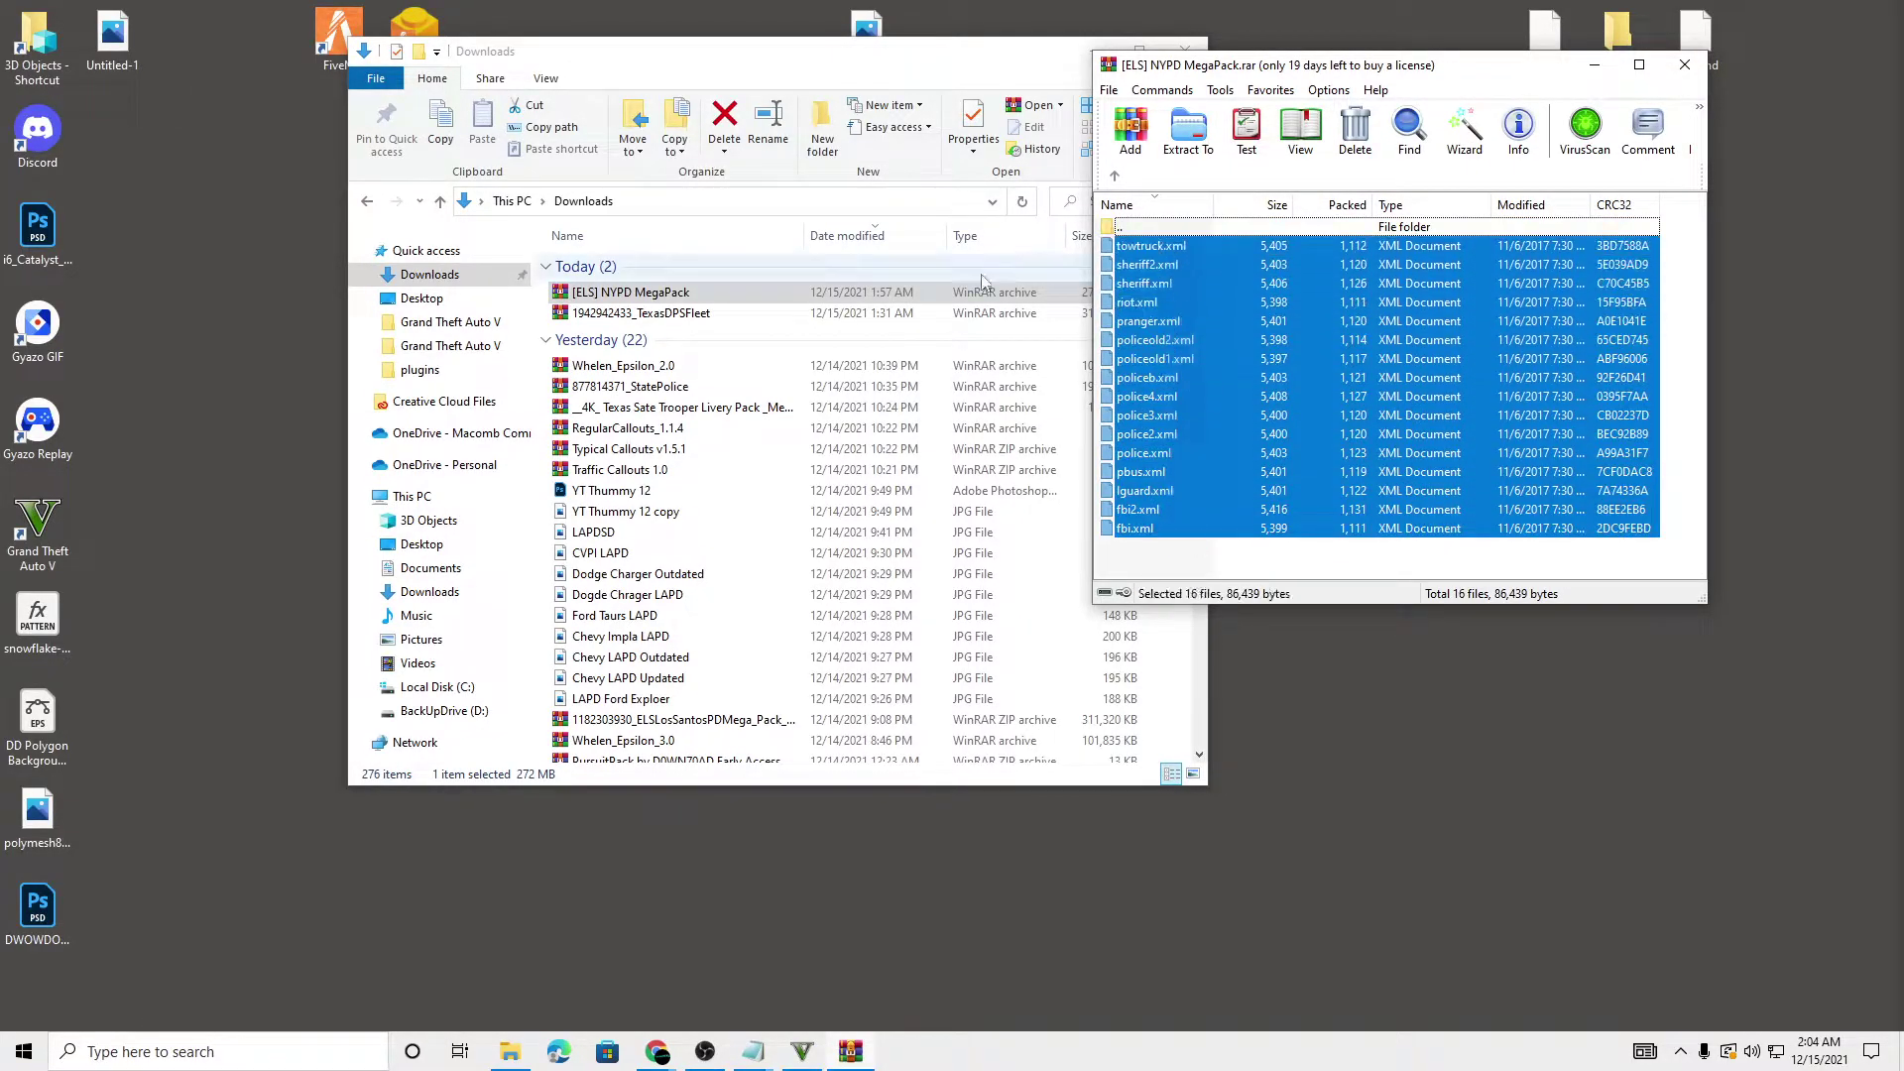
key("super+s")
key("Up")
key("Up")
key("Up")
key("Up")
key("Left")
key("Up")
key("Up")
key("Up")
key("Up")
key("Left")
key("Left")
key("Left")
key("Left")
key("Up")
key("Up")
key("Up")
key("Up")
key("Escape")
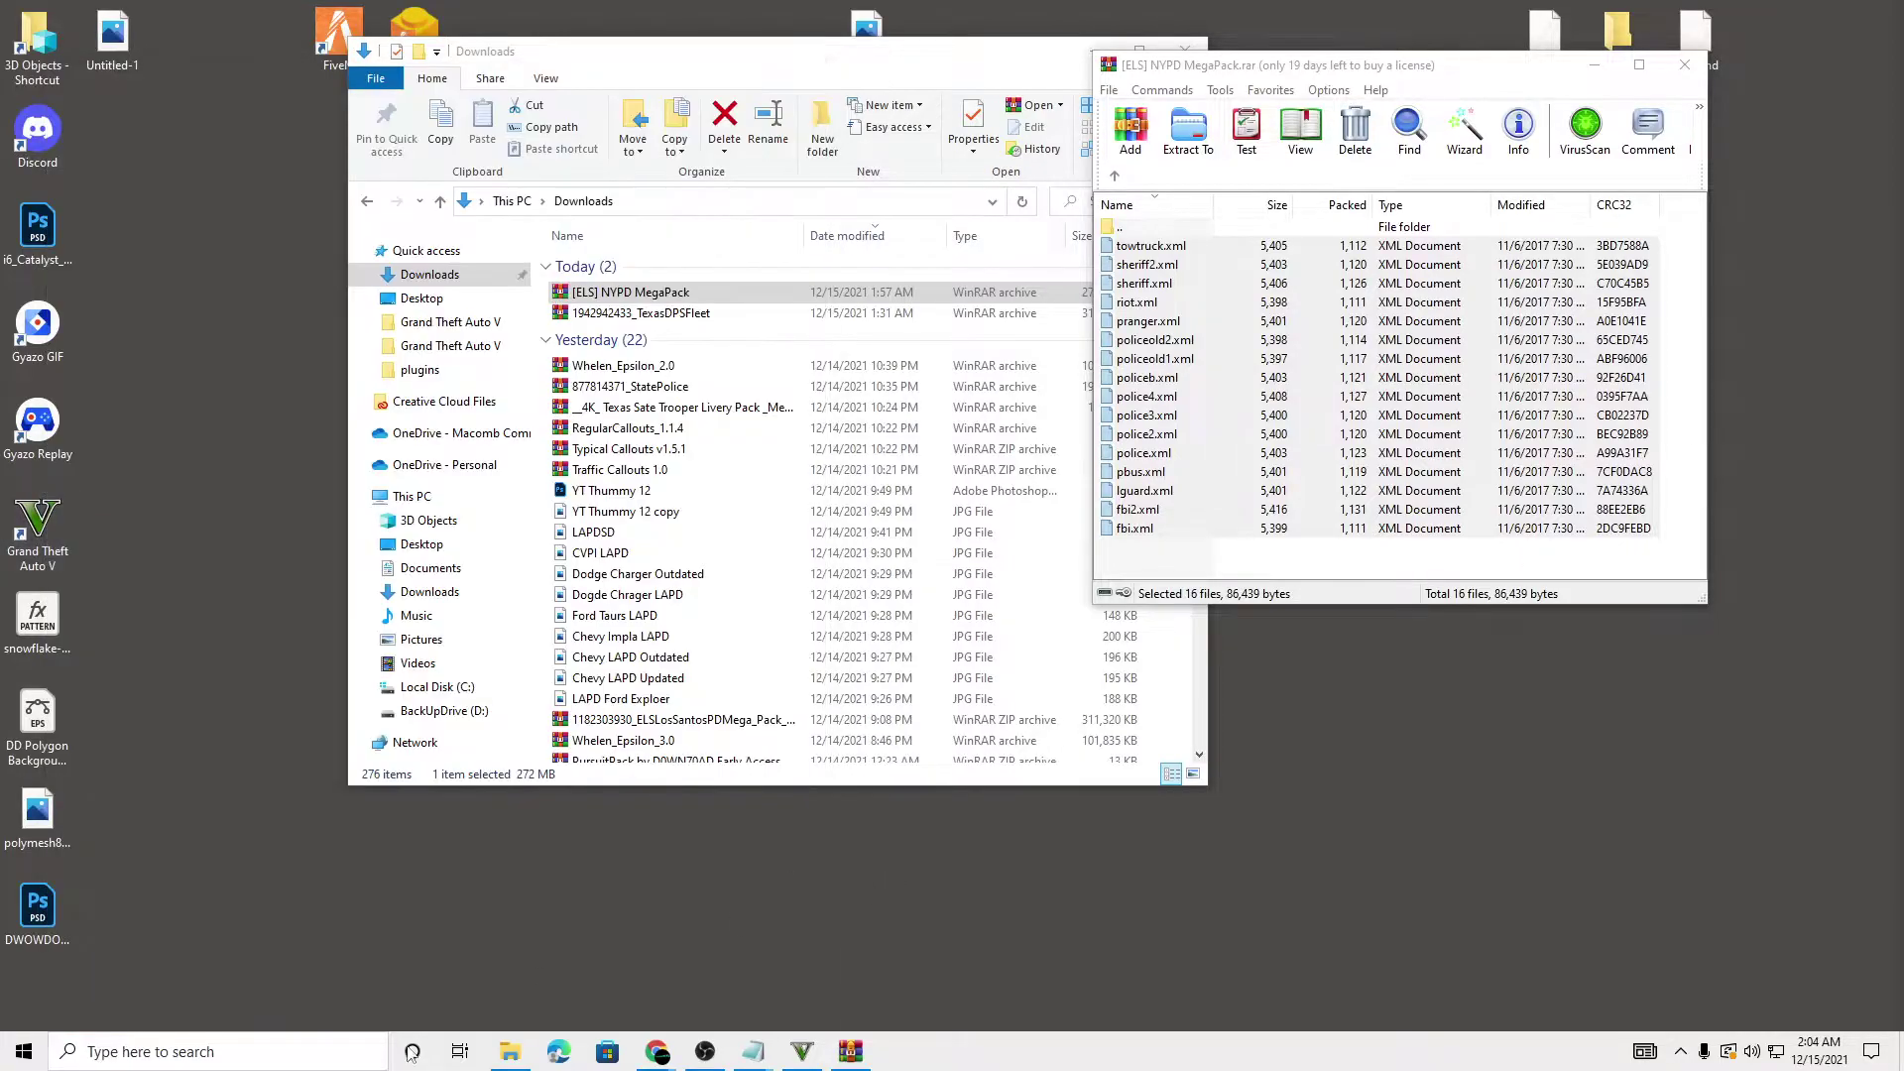
Open Task Manager and end the Grand Theft Auto V task
left_click(241, 1051)
type("t")
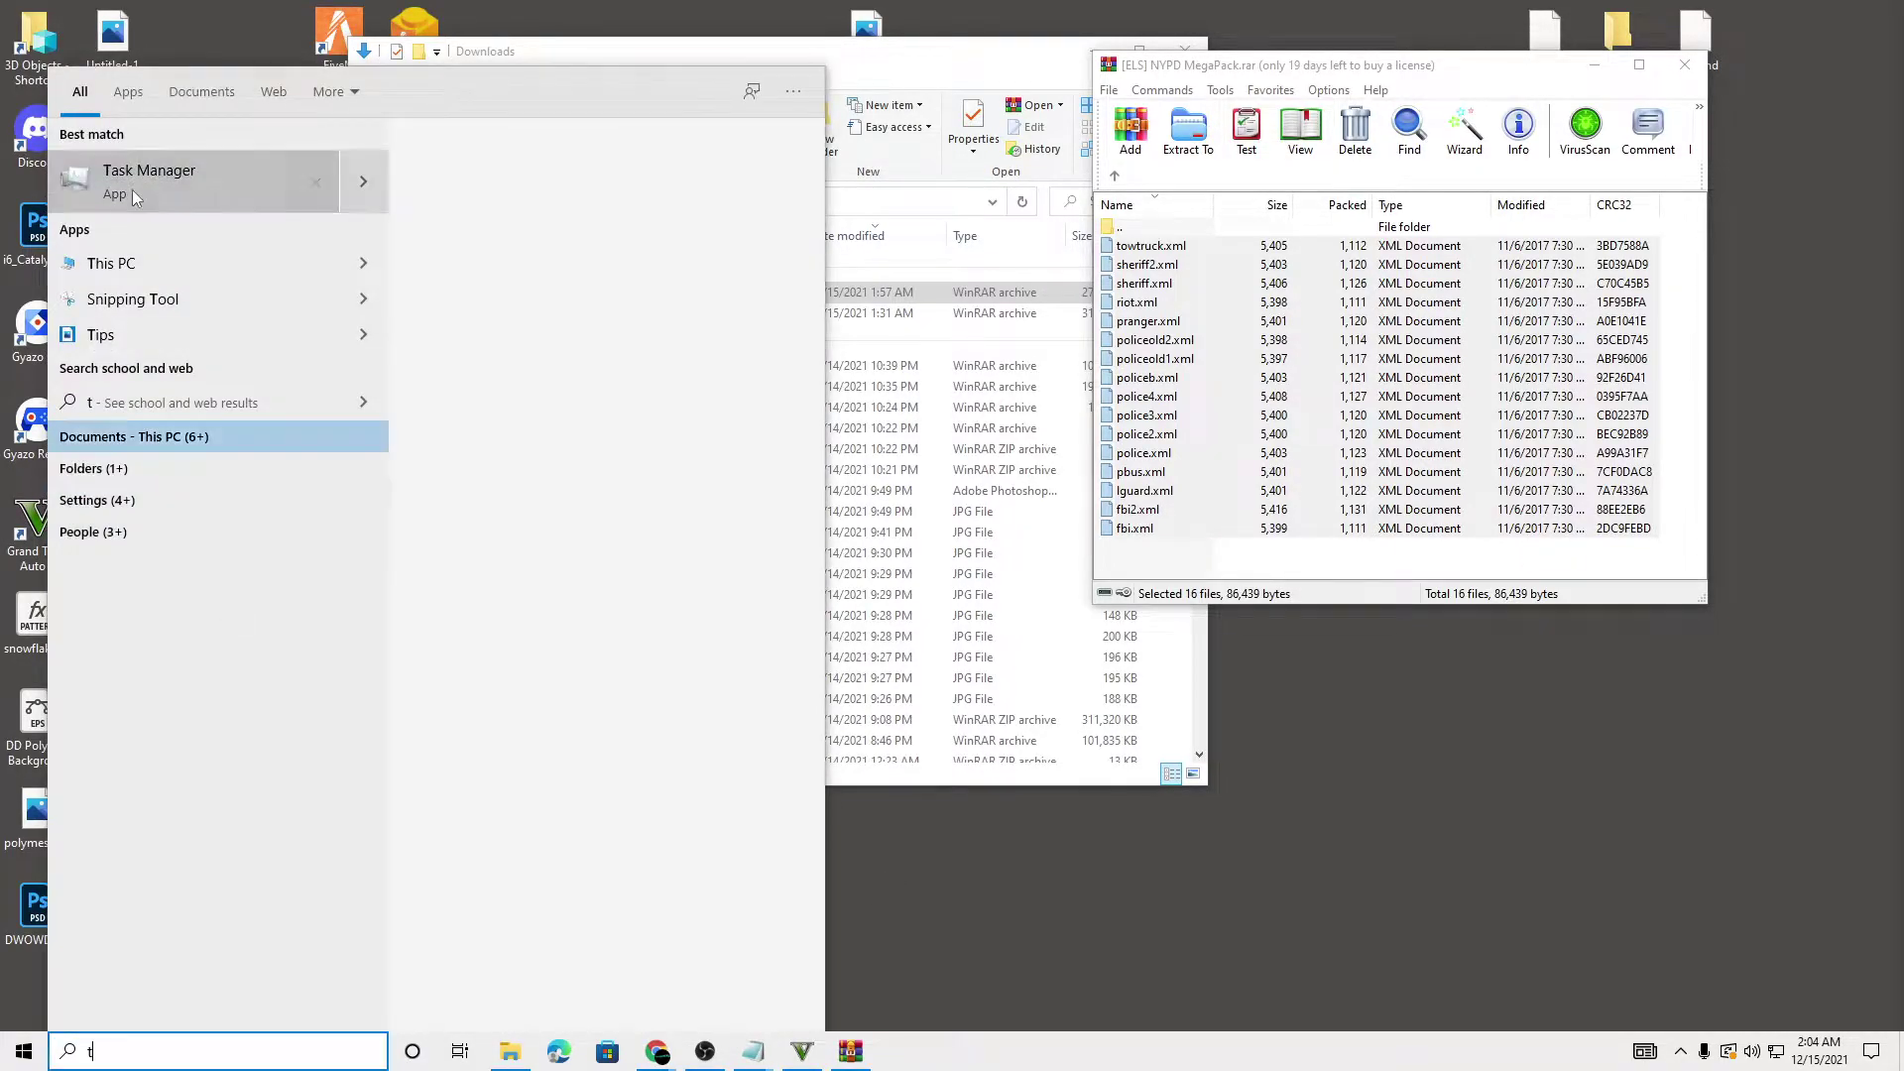
left_click(131, 187)
right_click(847, 708)
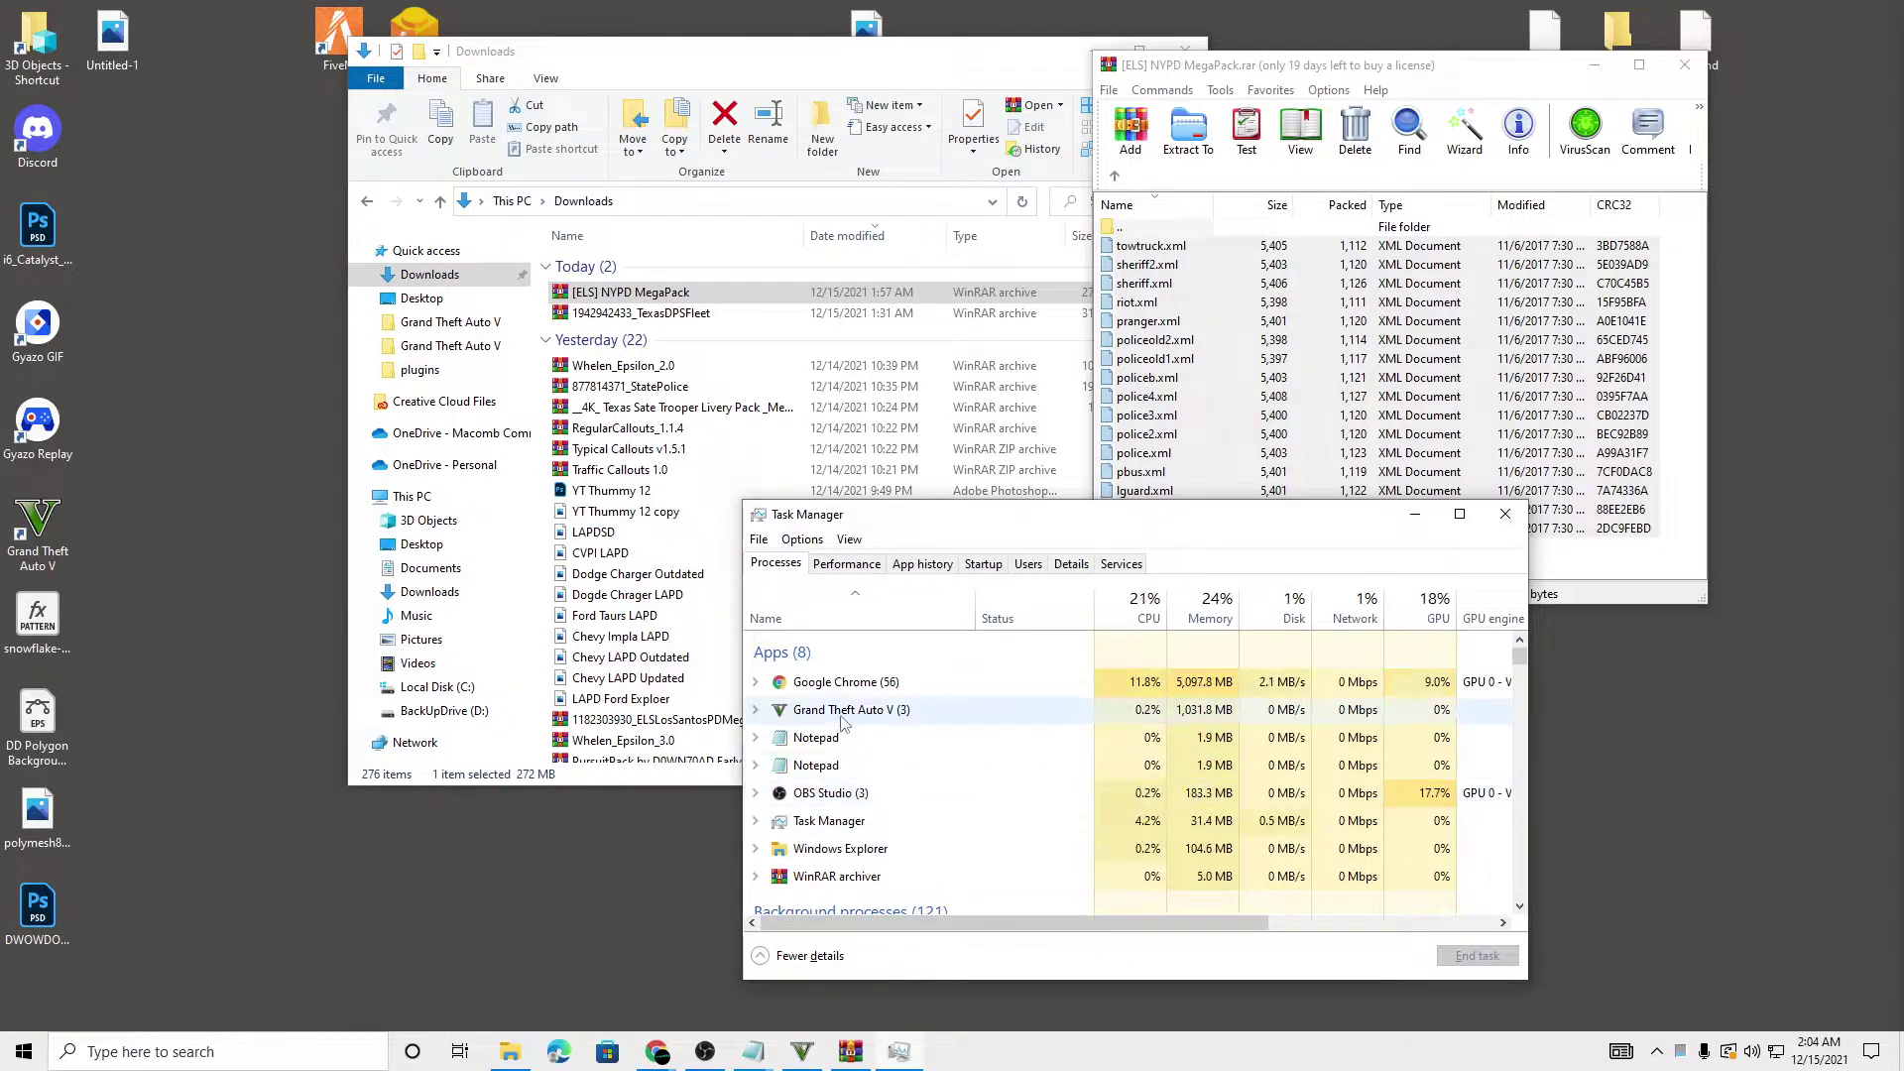
left_click(879, 765)
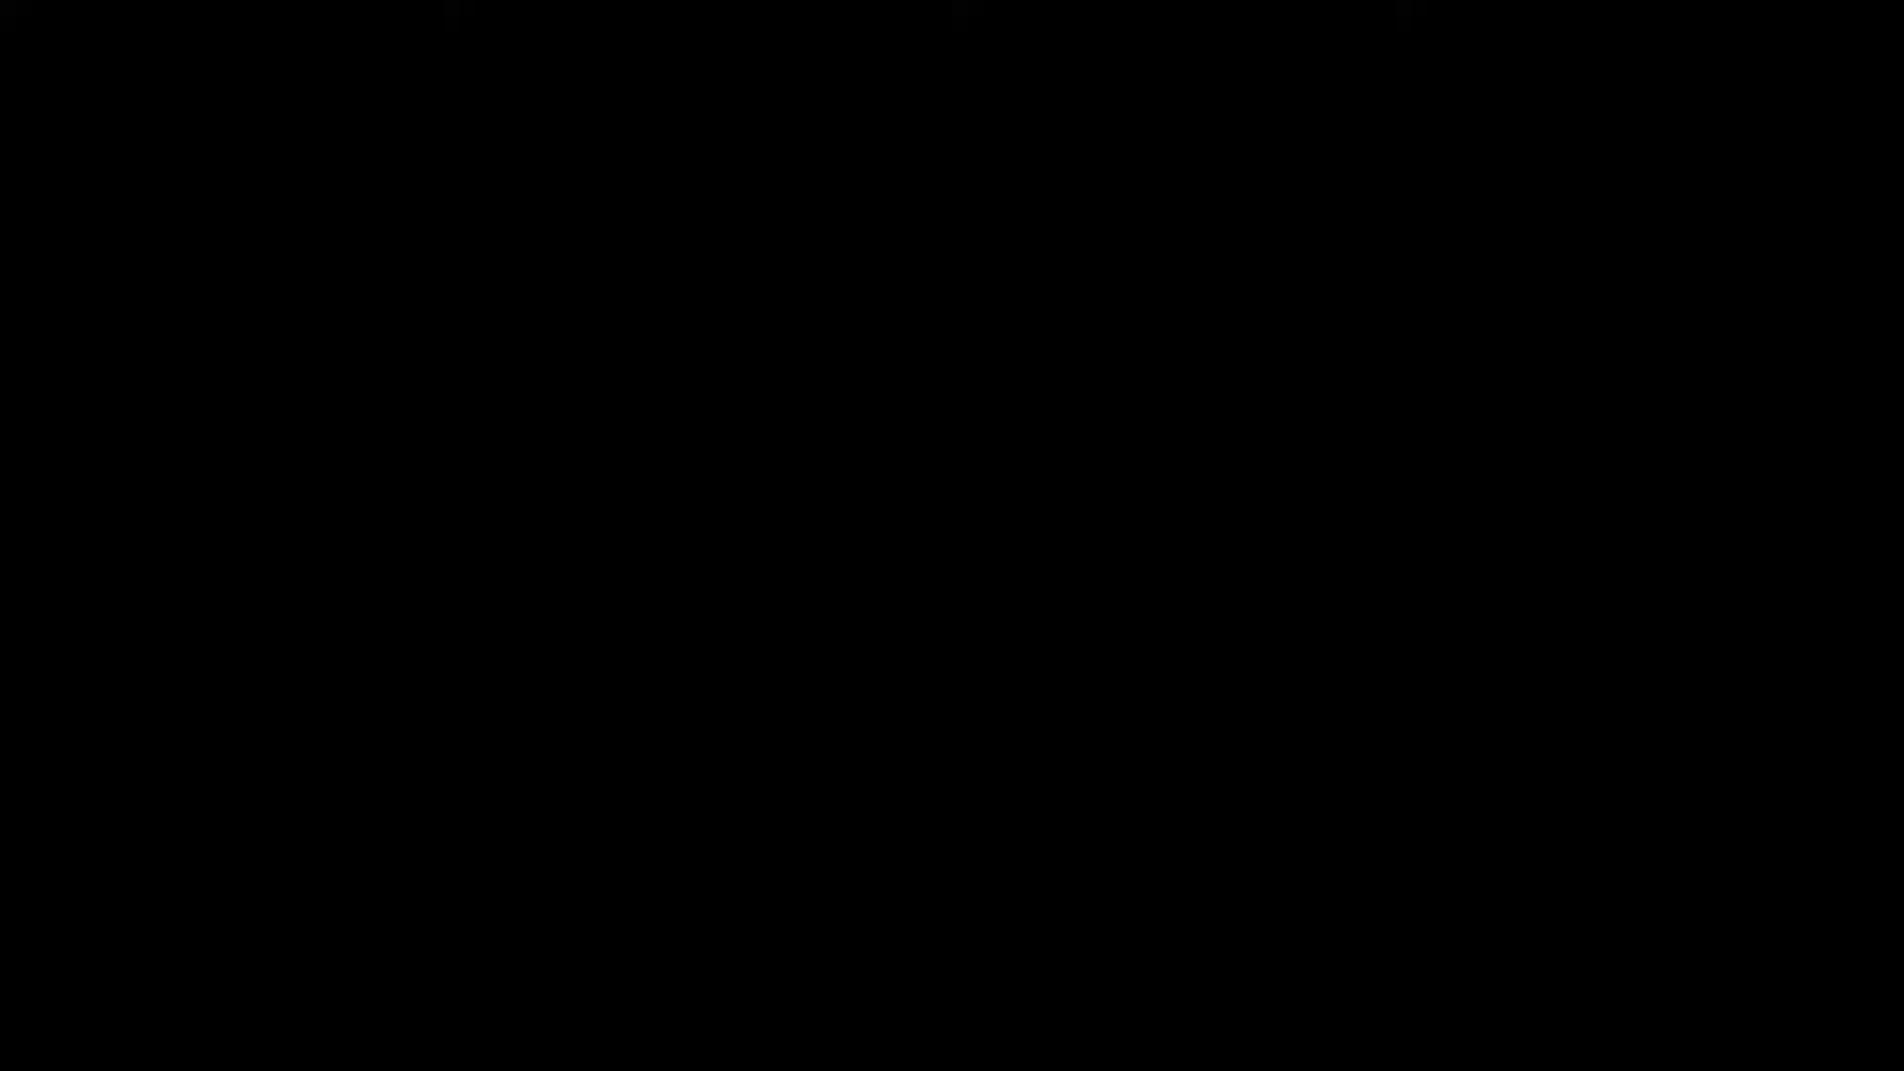